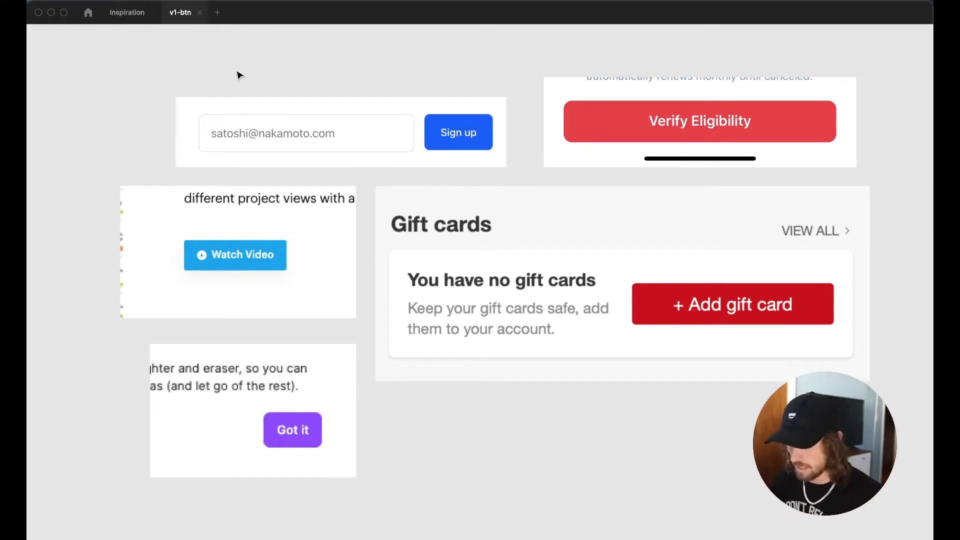
Bring back the hidden interface with Cmd+\ and switch to the empty Button page
key("super+backslash")
left_click(78, 111)
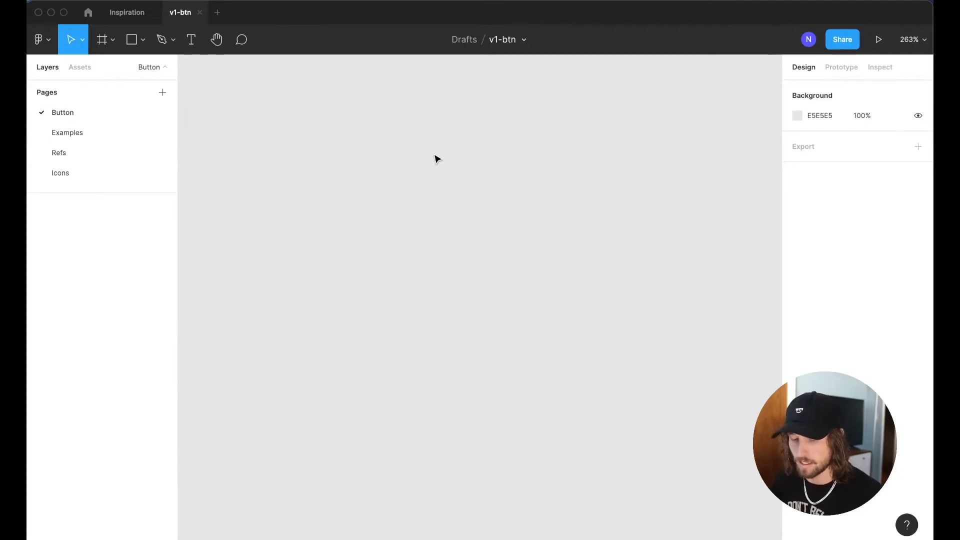
Add a 'Sign up' text layer in Roboto Bold 16, set to auto width (53×19)
key("t")
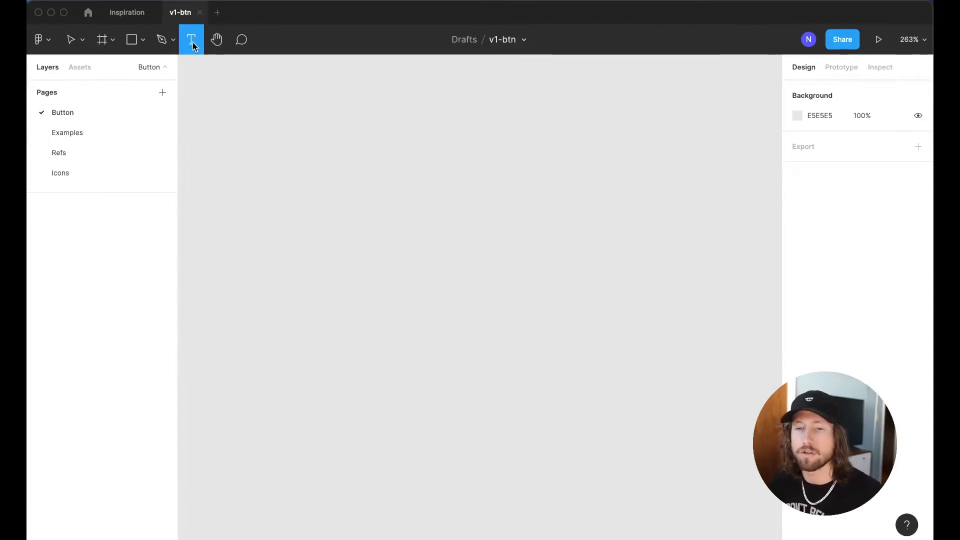
left_click_drag(291, 163, 427, 243)
type("Sign up")
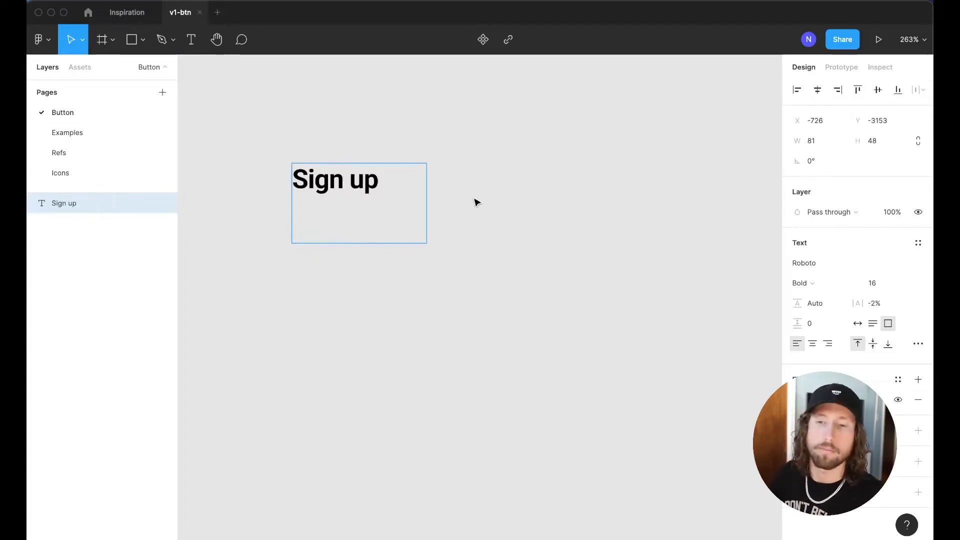
key("Escape")
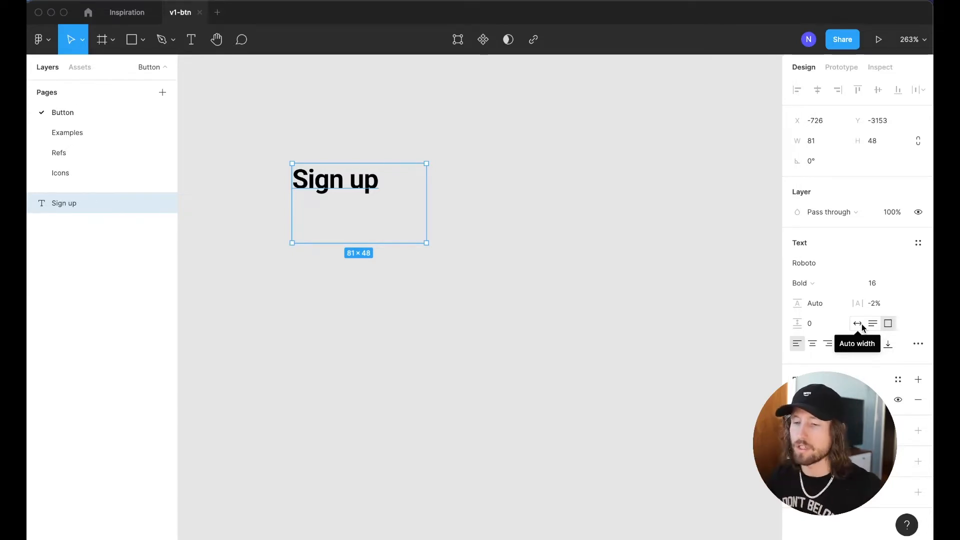
left_click(857, 325)
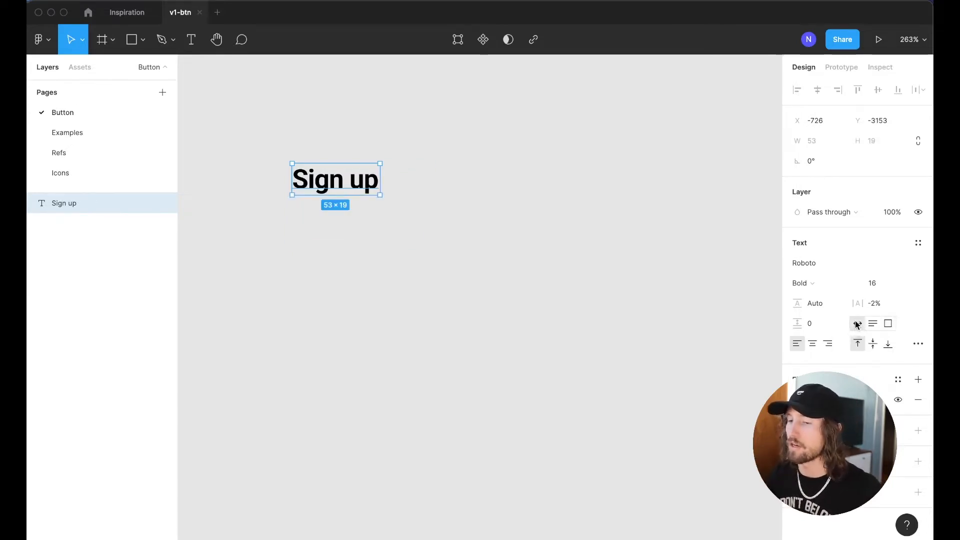
scroll(262, 145, "left", 2)
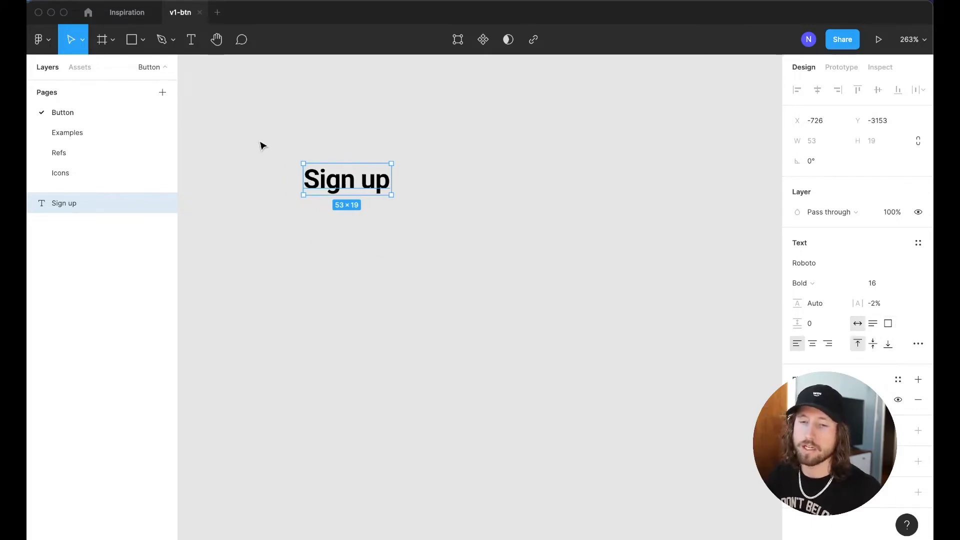
scroll(262, 146, "up", 2)
scroll(376, 241, "left", 2)
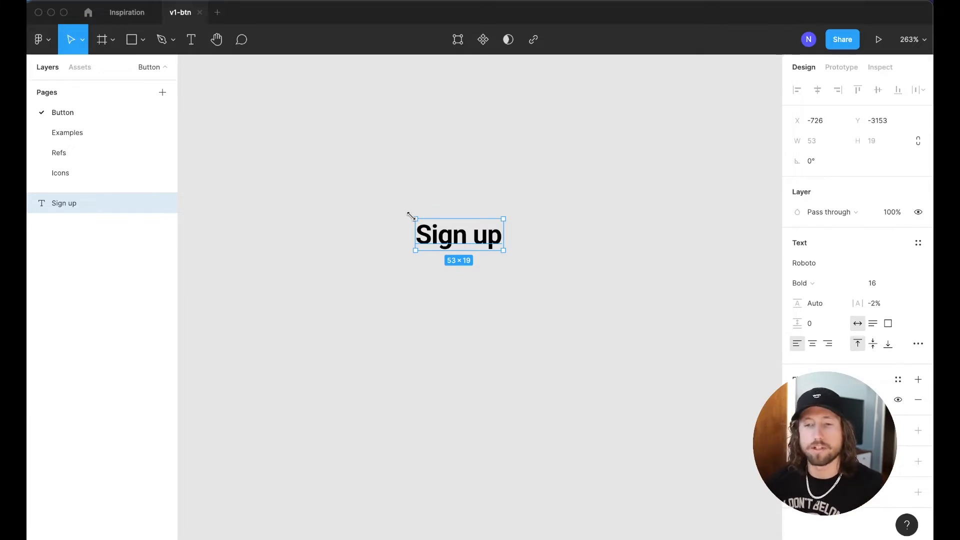
Wrap the Sign up text in a horizontal auto-layout frame
right_click(445, 232)
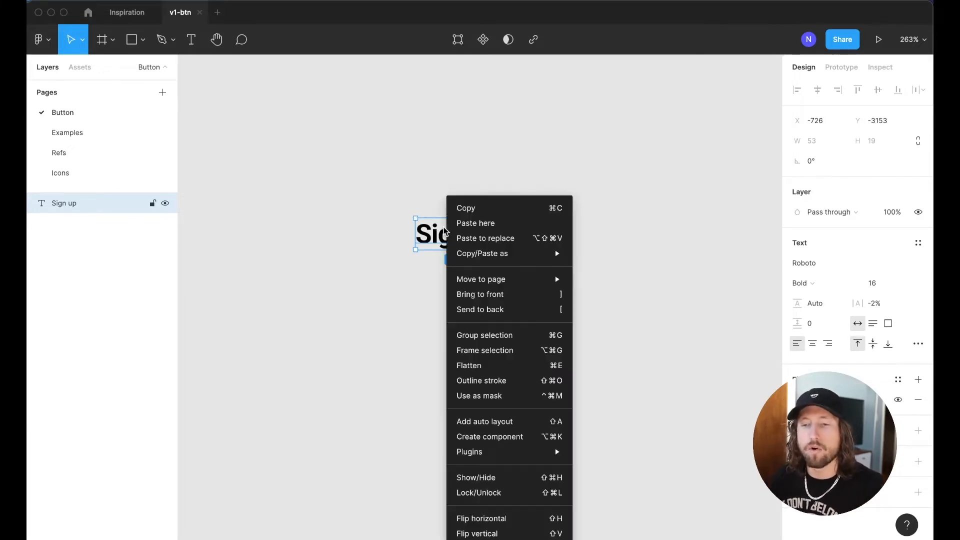
left_click(499, 422)
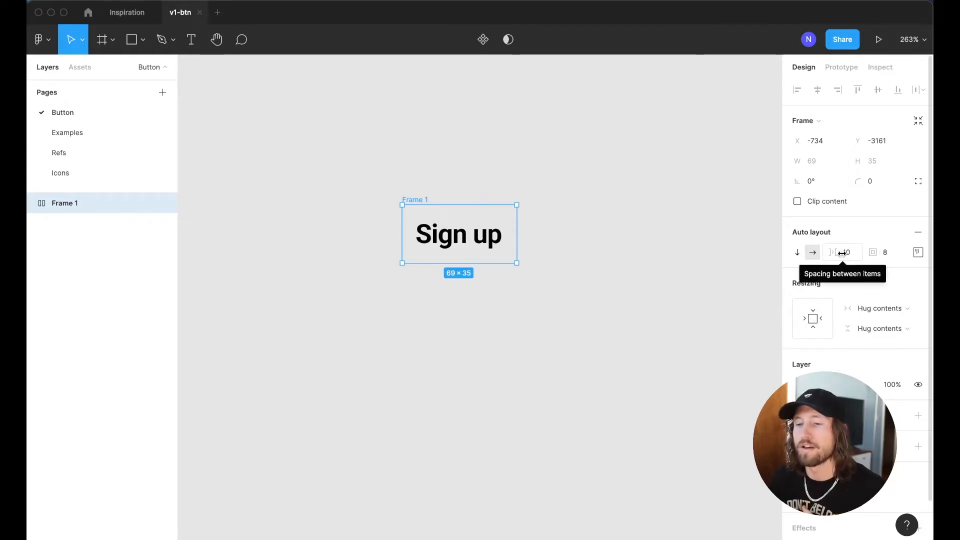
left_click(813, 254)
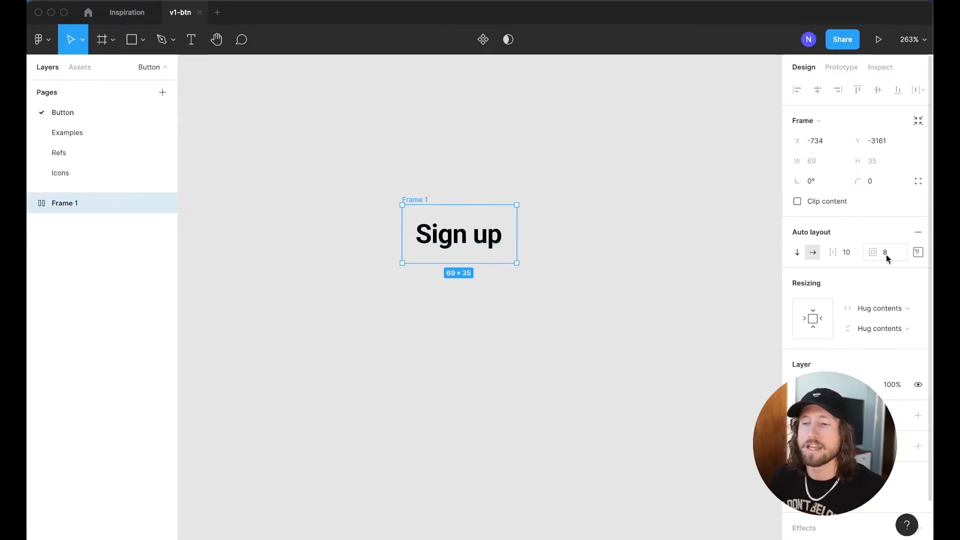
Set the frame's left and right padding to 16 and centre the label
left_click(918, 252)
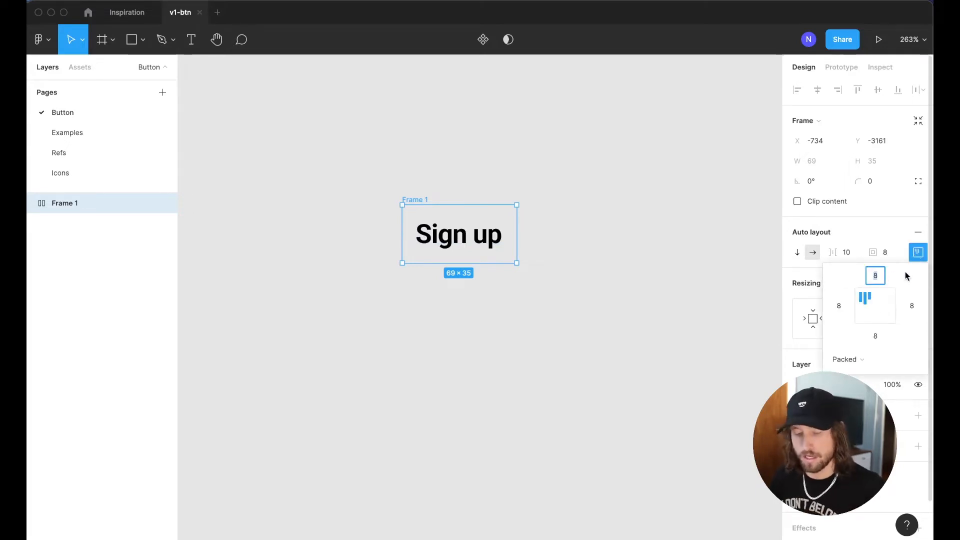
key("Tab")
type("16")
key("Return")
key("Tab")
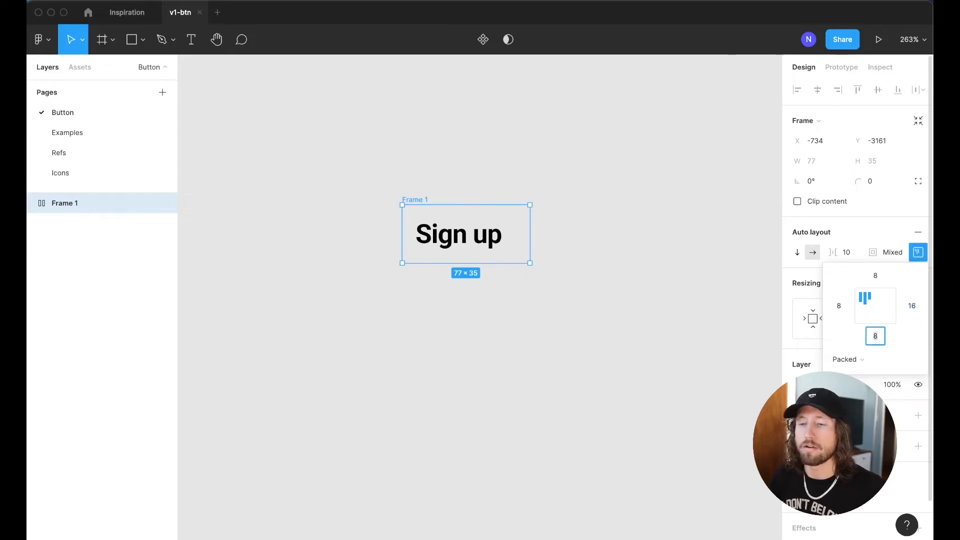
key("Tab")
type("16")
key("Return")
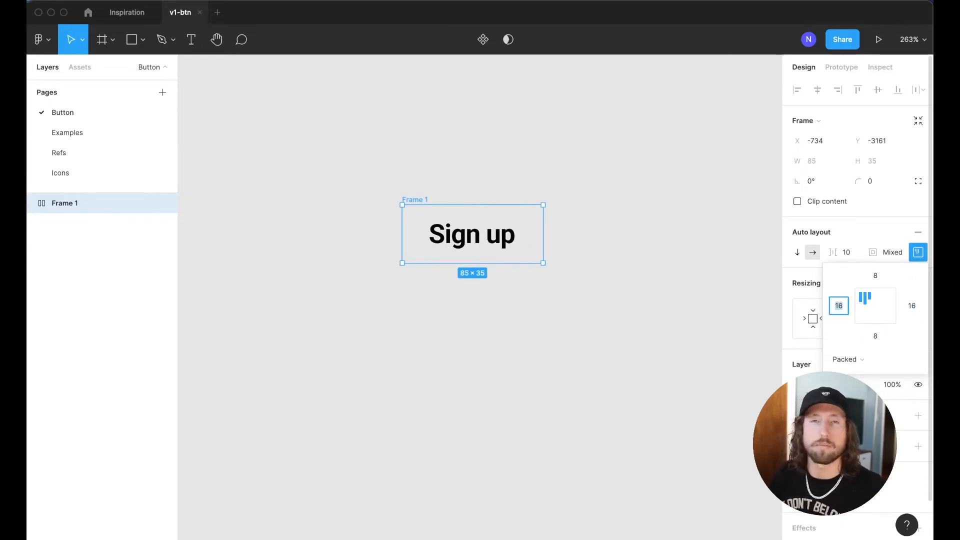
left_click(875, 306)
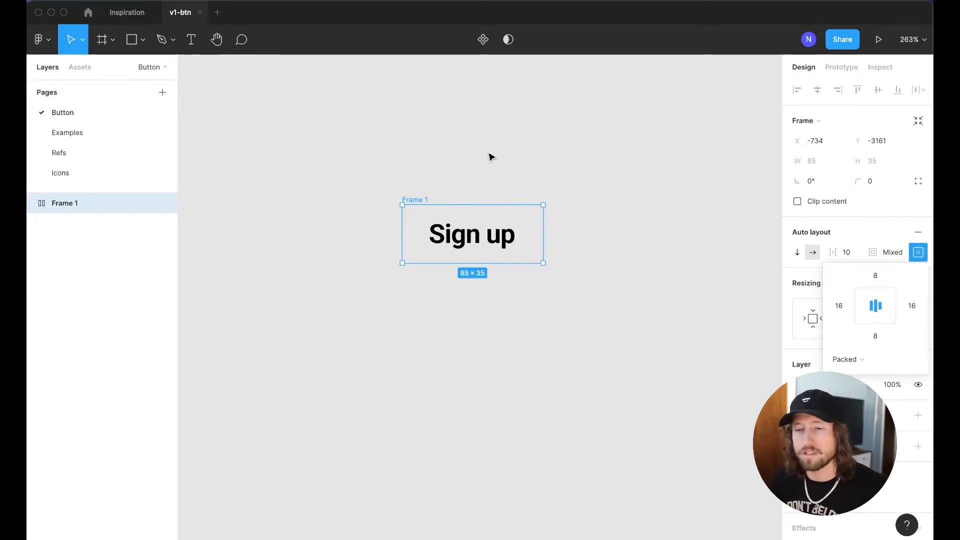
left_click(38, 40)
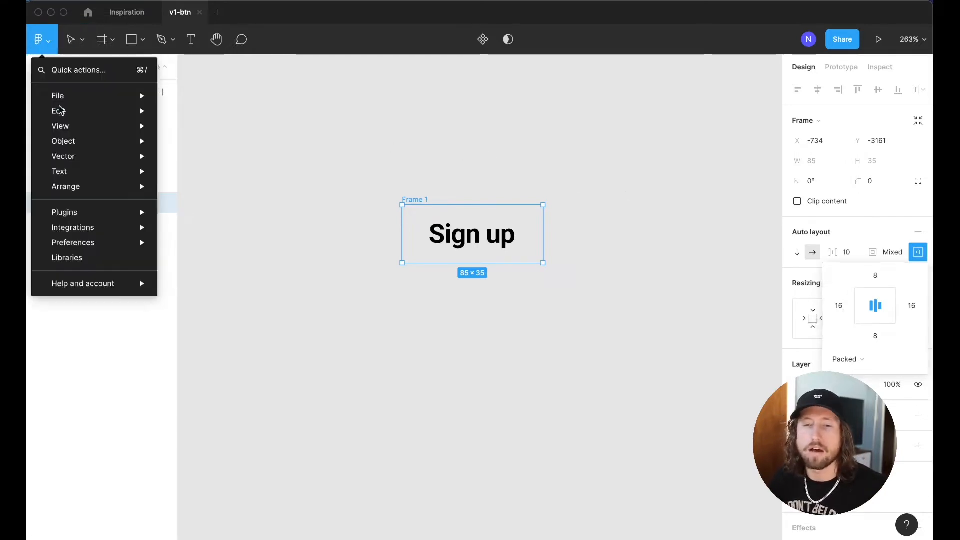
mouse_move(70, 242)
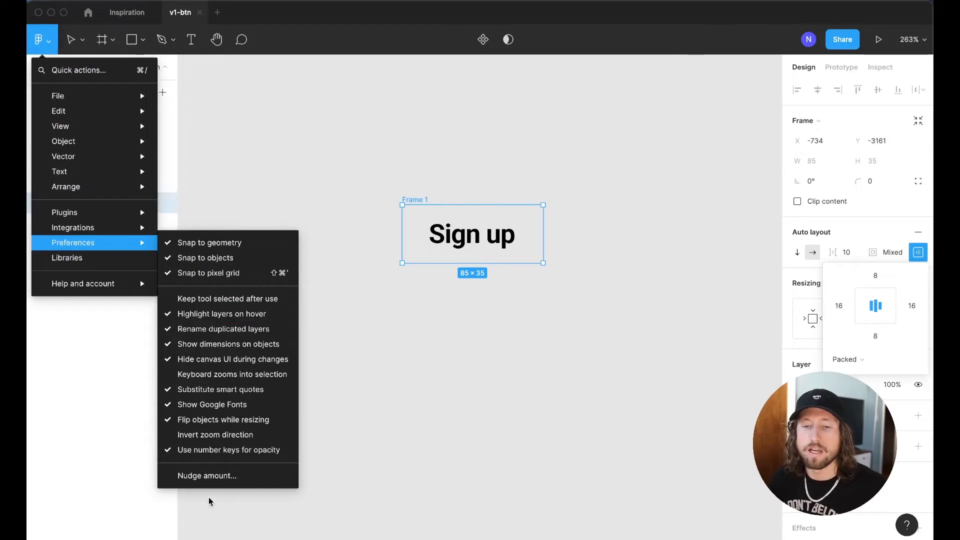
left_click(213, 478)
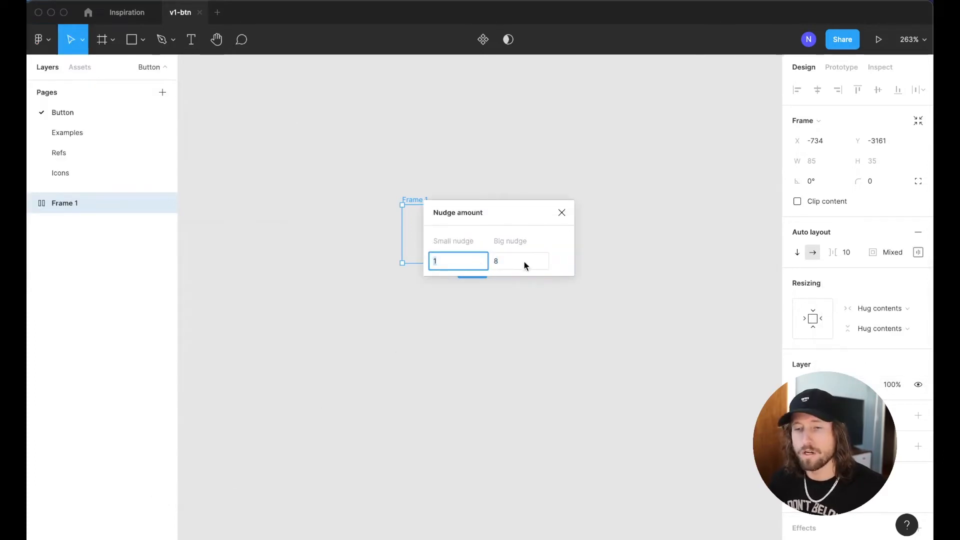
left_click(500, 265)
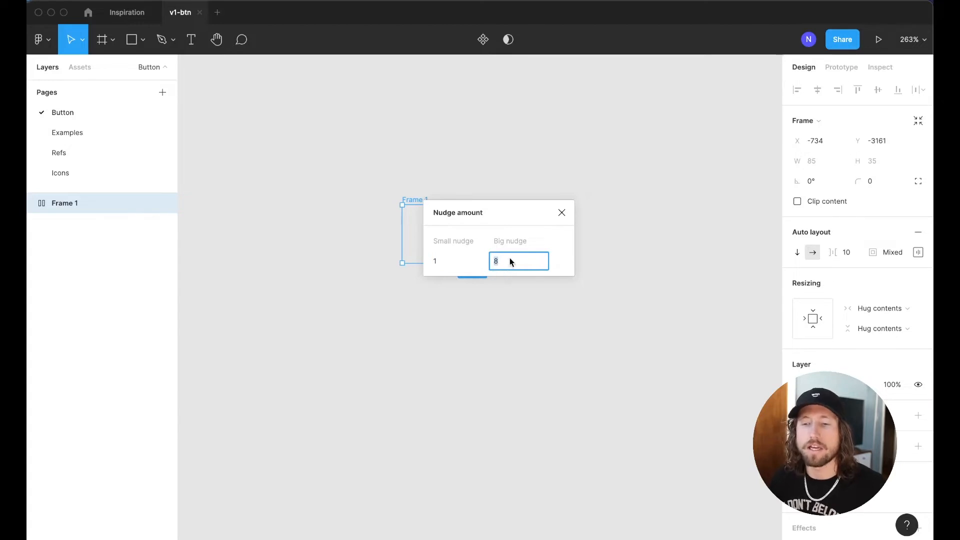
left_click(564, 214)
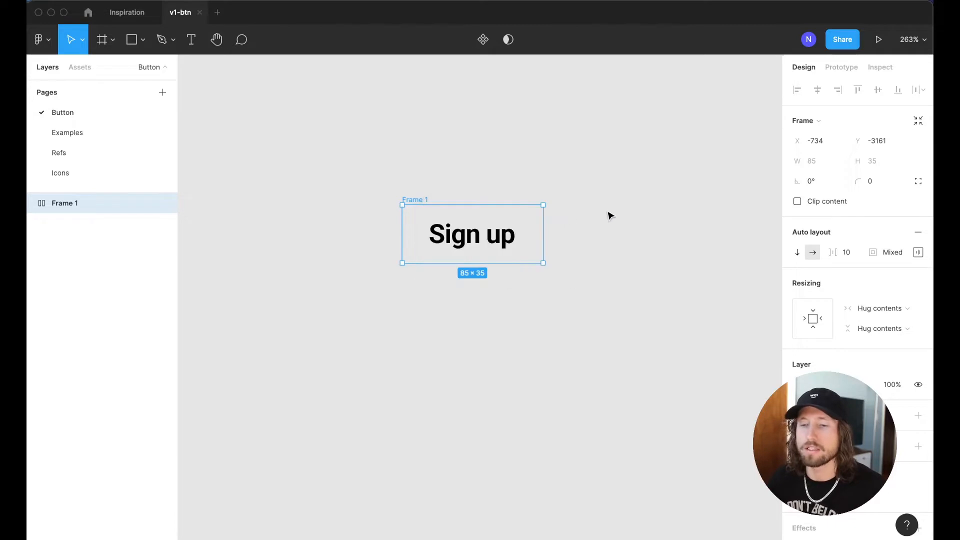
left_click(602, 215)
left_click(414, 205)
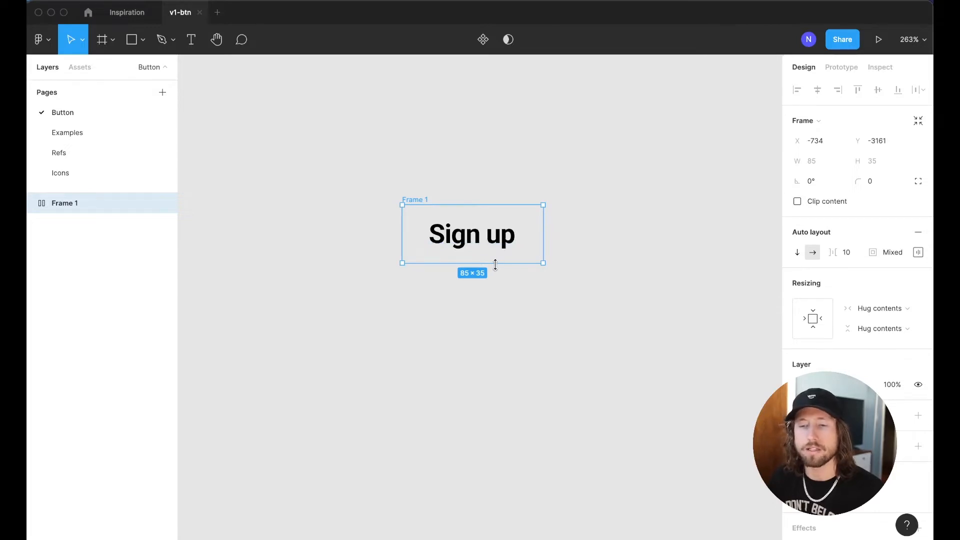
Make the button 48 px tall and give it a light purple A083F3 fill
left_click_drag(495, 264, 491, 284)
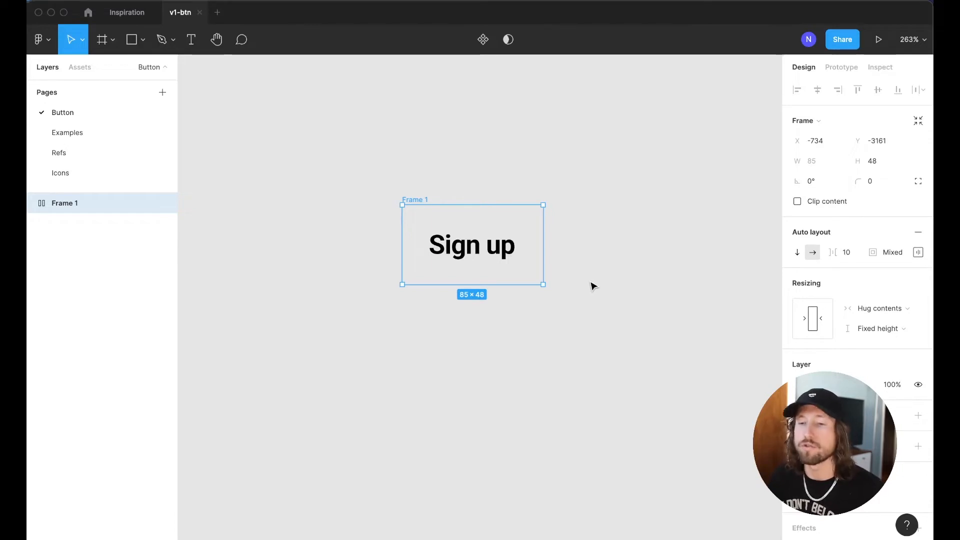
scroll(911, 364, "down", 2)
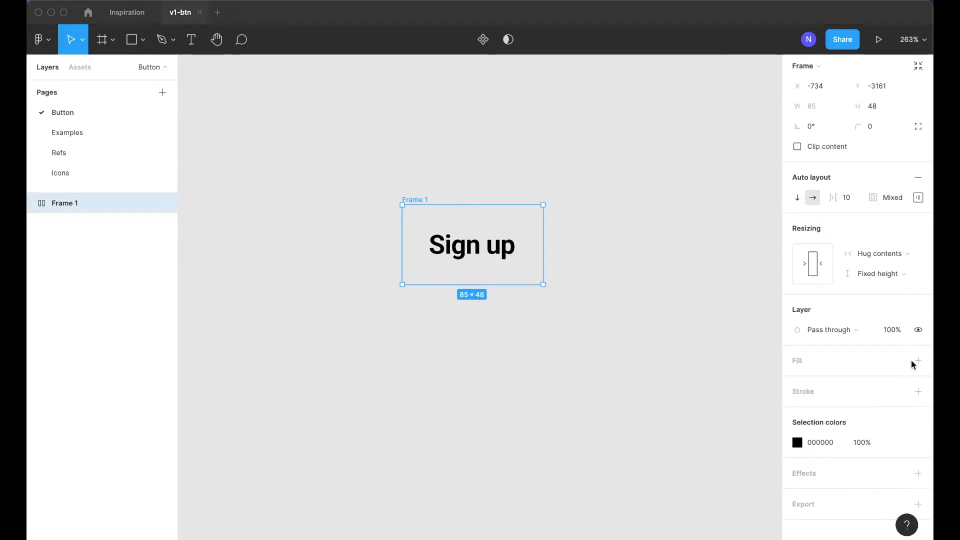
left_click(918, 360)
left_click(797, 381)
left_click_drag(729, 403, 743, 403)
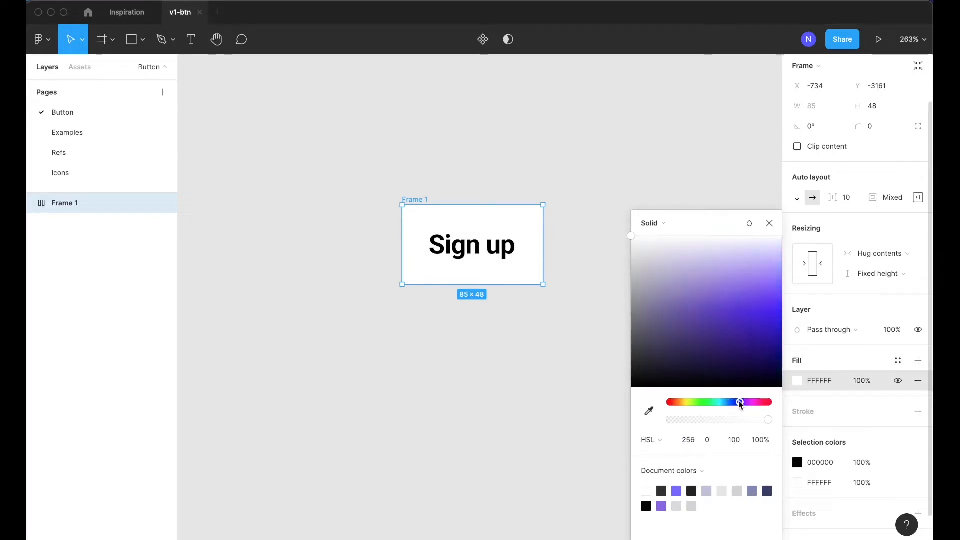
left_click_drag(751, 320, 755, 276)
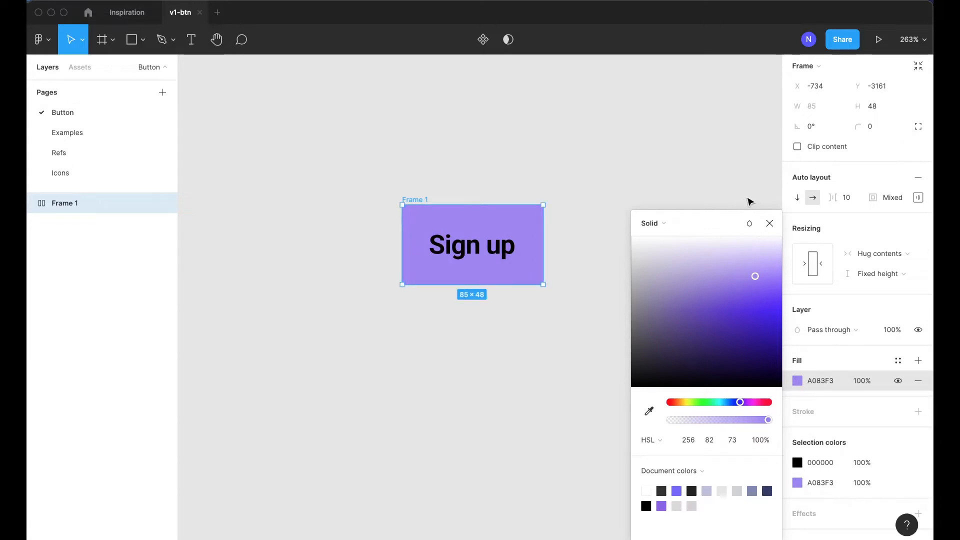
key("Escape")
Set the button's corner radius to 4 px
left_click(882, 184)
type("4")
key("Return")
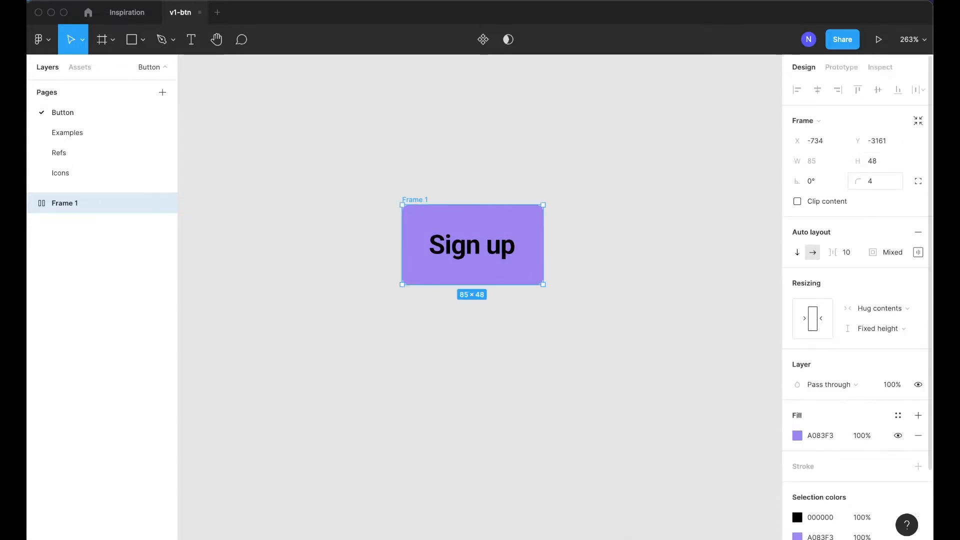
left_click(713, 174)
left_click(449, 209)
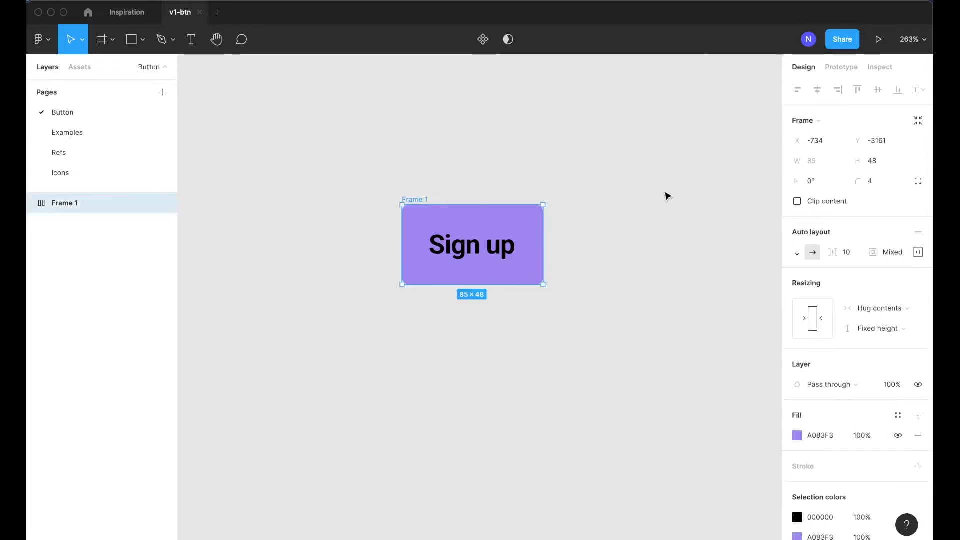
left_click(591, 248)
key("shift+0")
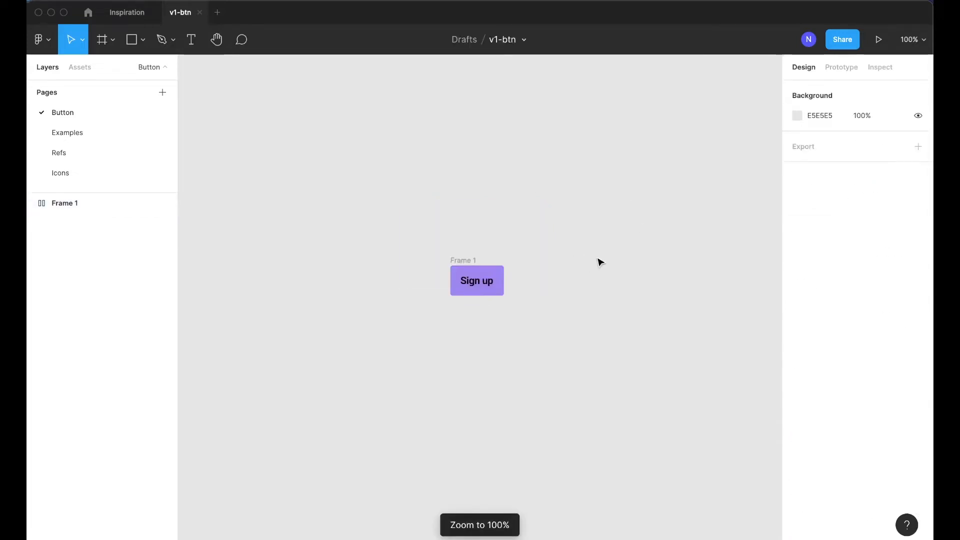
Change the button label to 'Button text', widening the button to 109×48
scroll(598, 262, "down", 1)
left_click(480, 252)
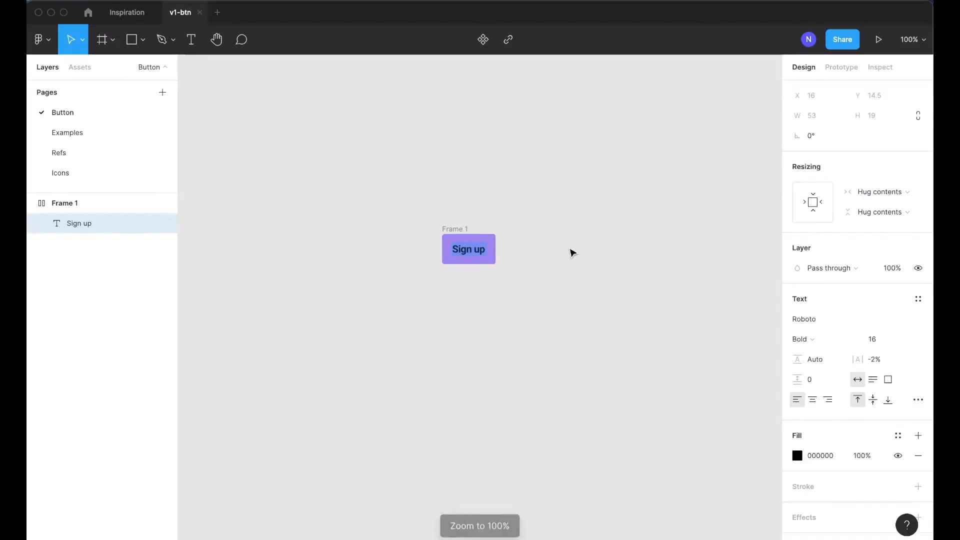
key("Return")
type("Button text")
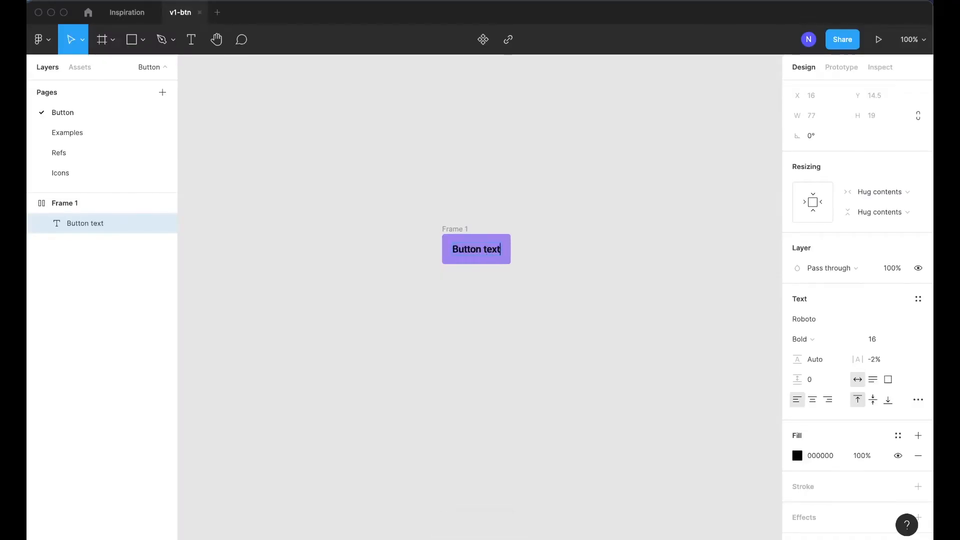
left_click(614, 221)
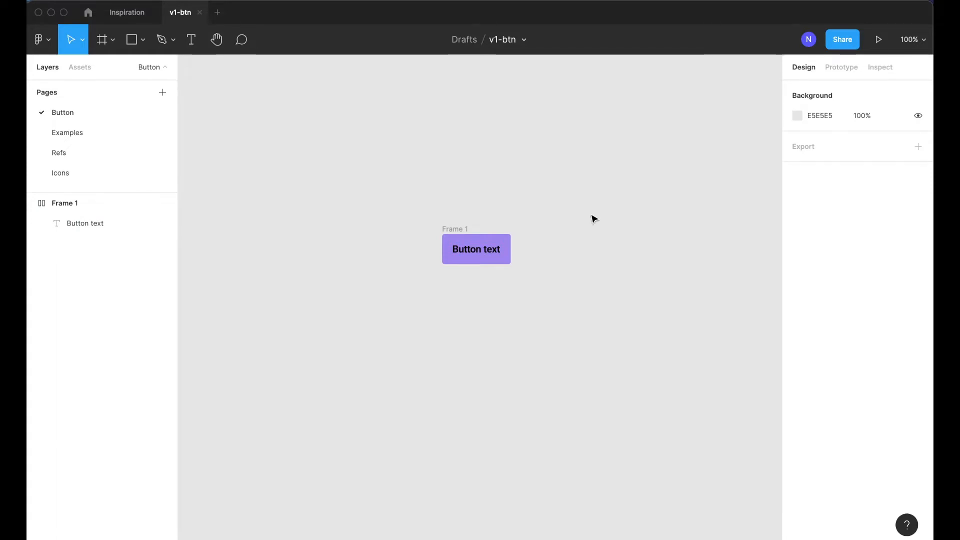
left_click(449, 236)
scroll(551, 219, "right", 1)
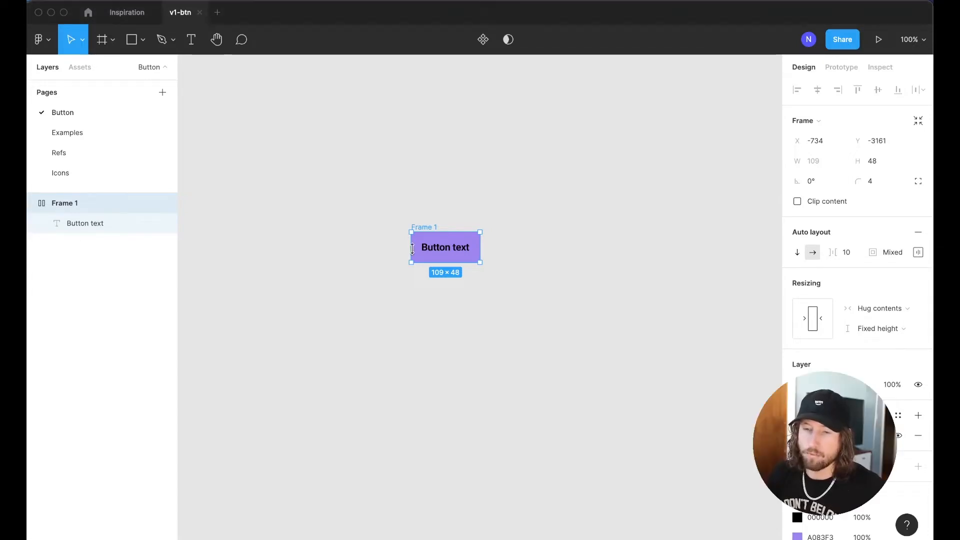
Rename Frame 1 to 'Button / Large / Default' and duplicate its text label above it
double_click(74, 203)
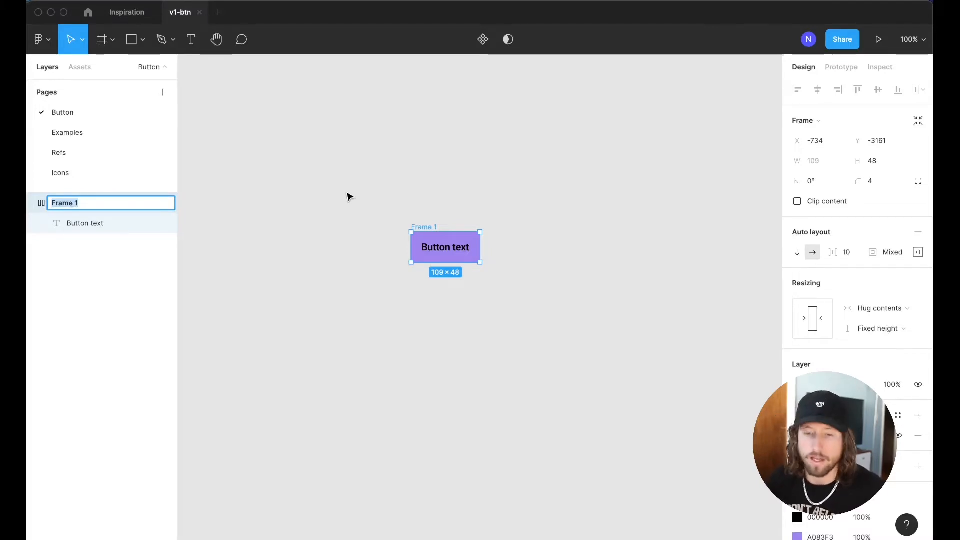
type("Button ")
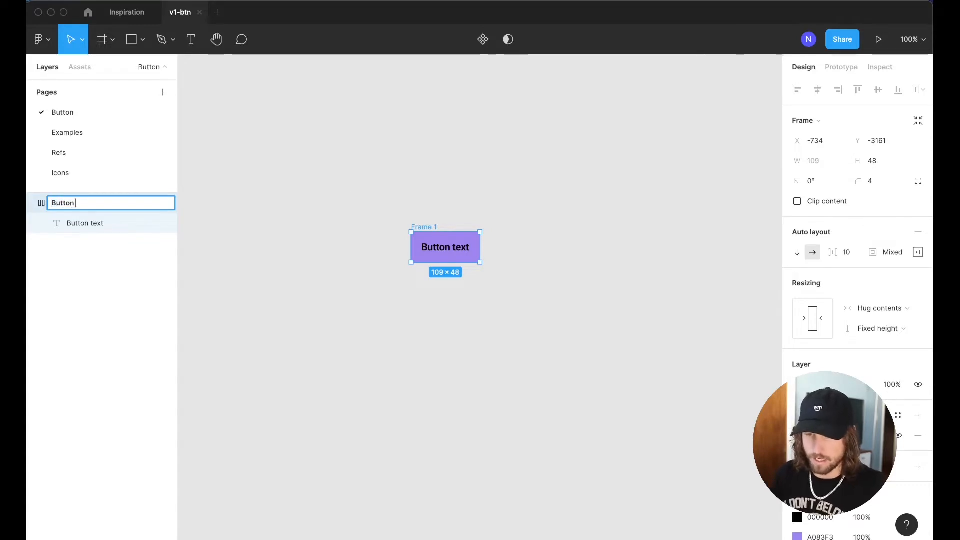
type("/ Large ")
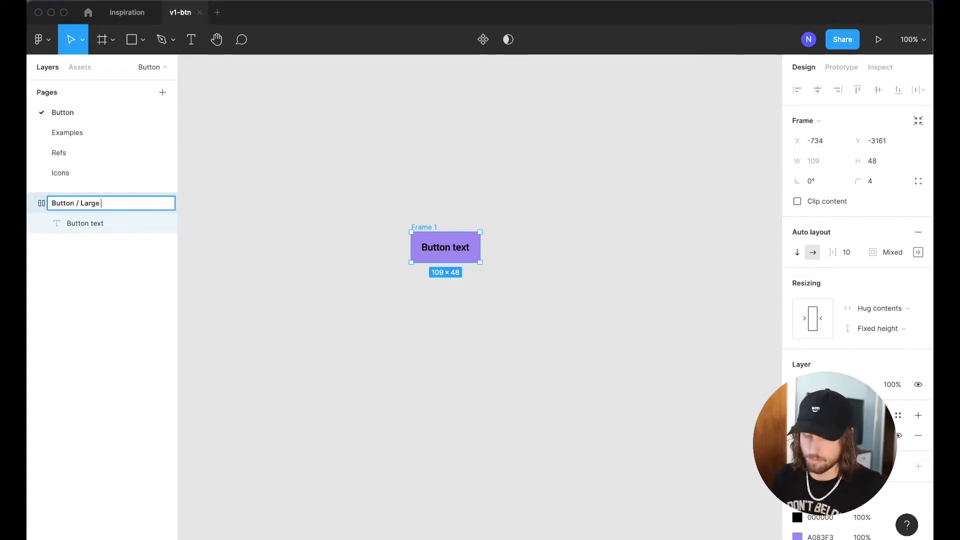
type("/ Defa")
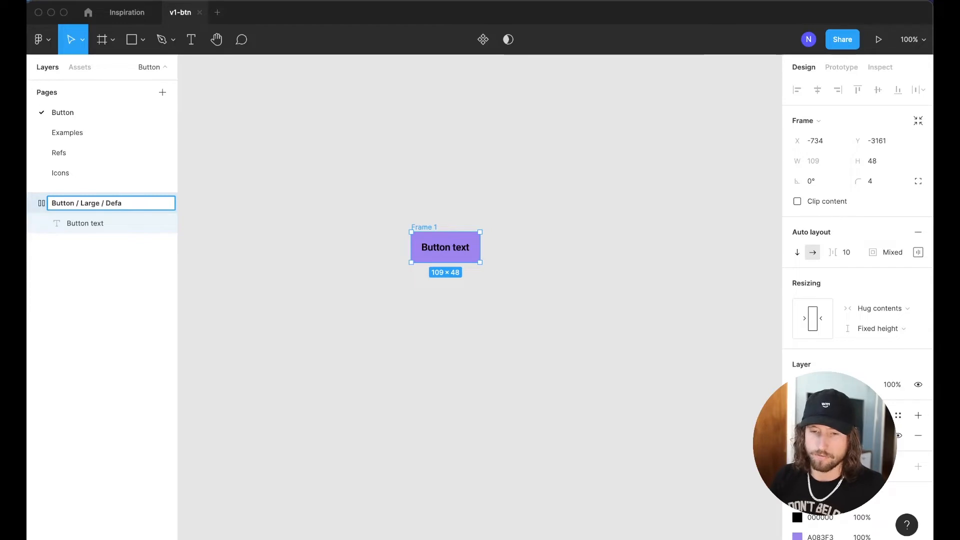
type("ult")
left_click_drag(440, 249, 443, 198)
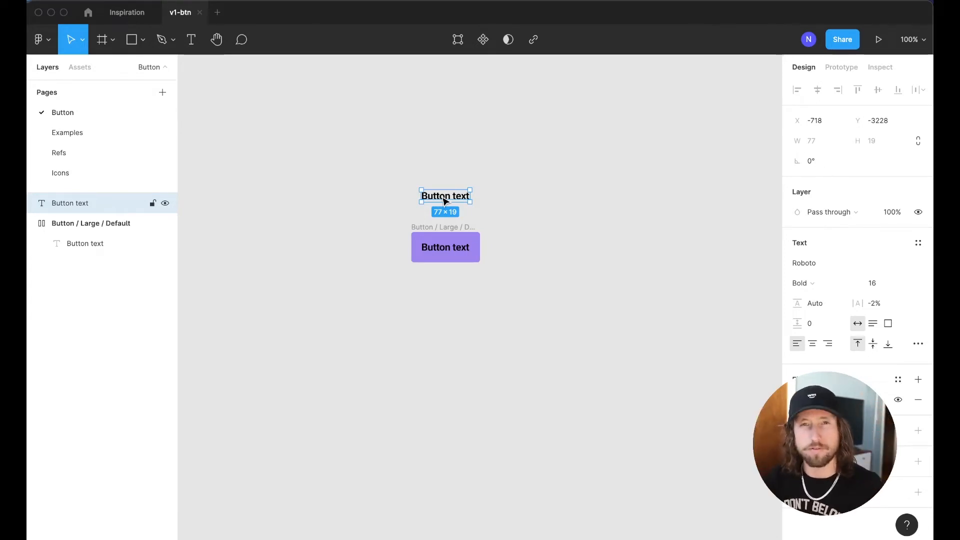
Retype the copied label above the button as 'Default'
scroll(435, 199, "right", 2)
scroll(426, 200, "left", 1)
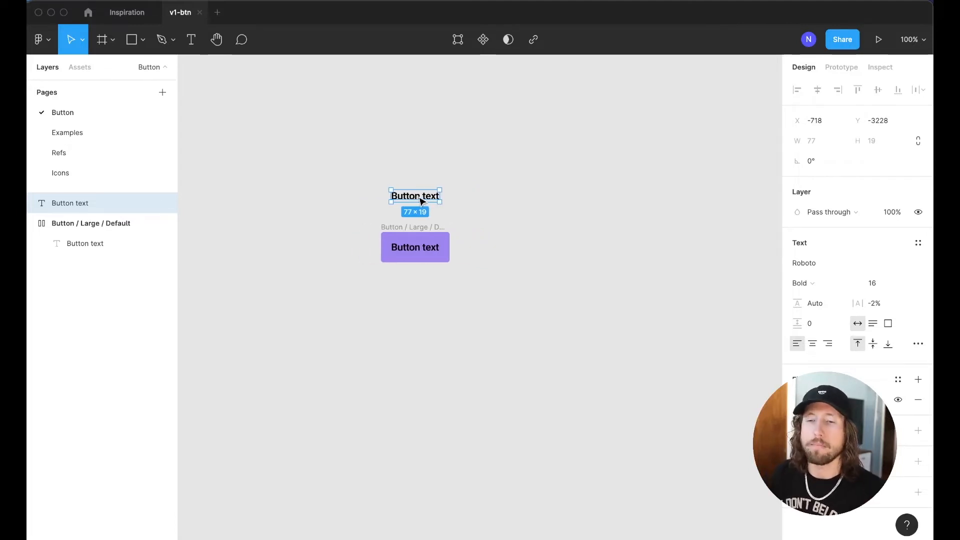
double_click(418, 196)
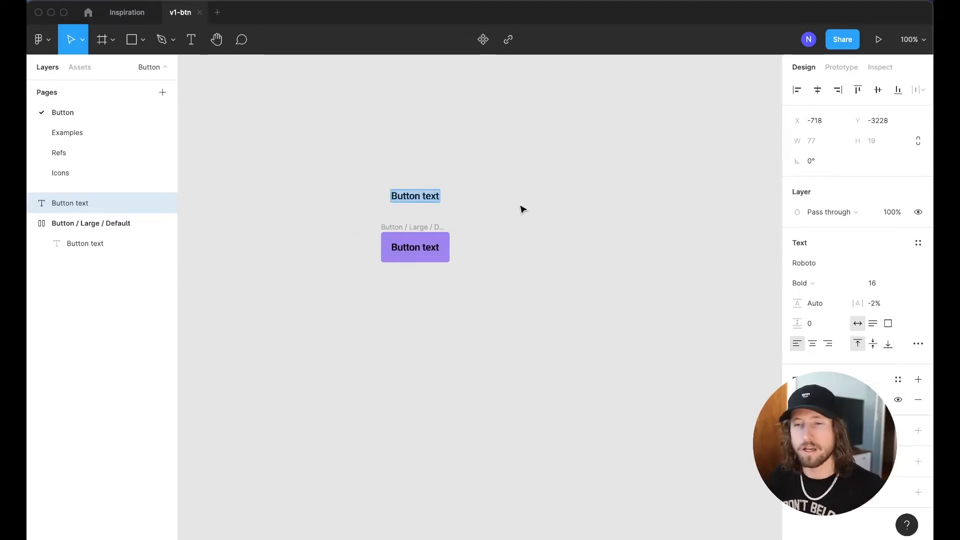
type("Default")
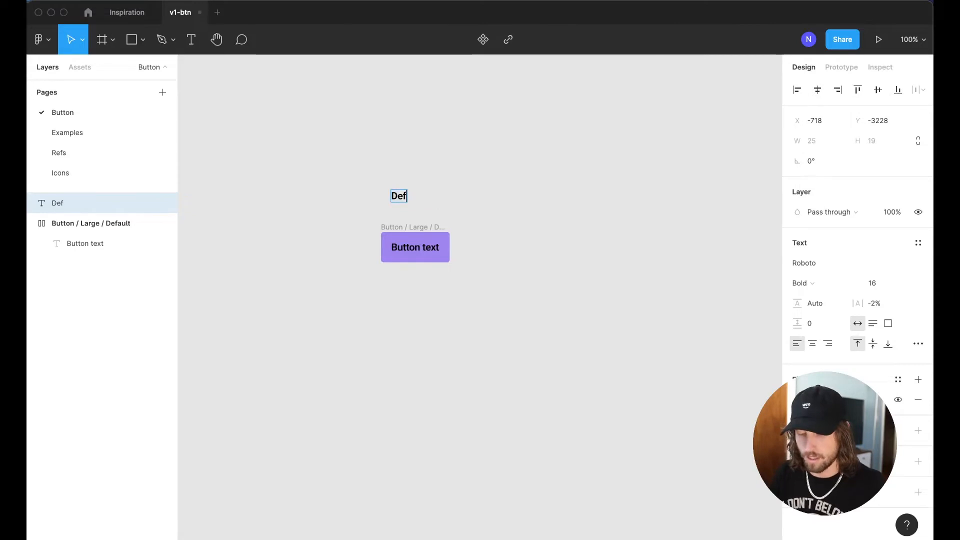
key("Escape")
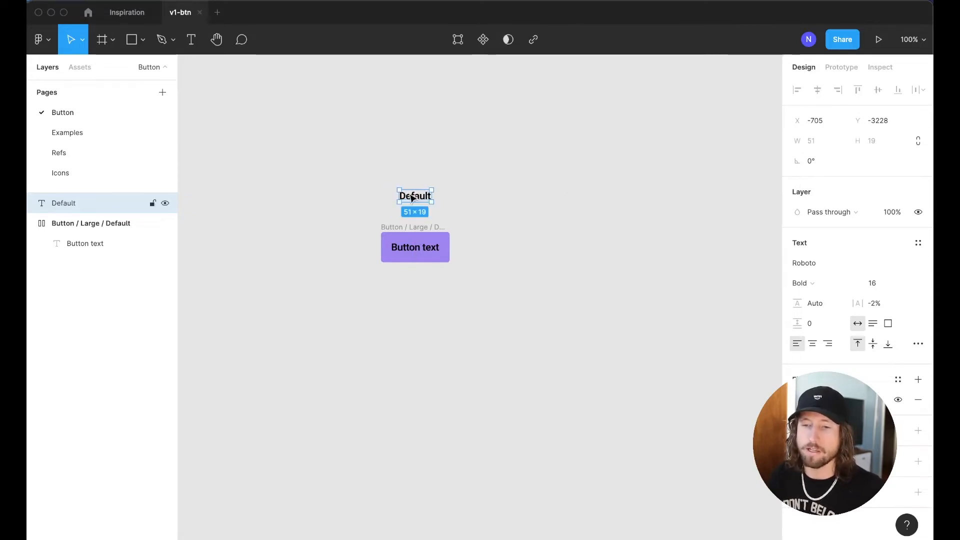
left_click_drag(361, 153, 477, 469)
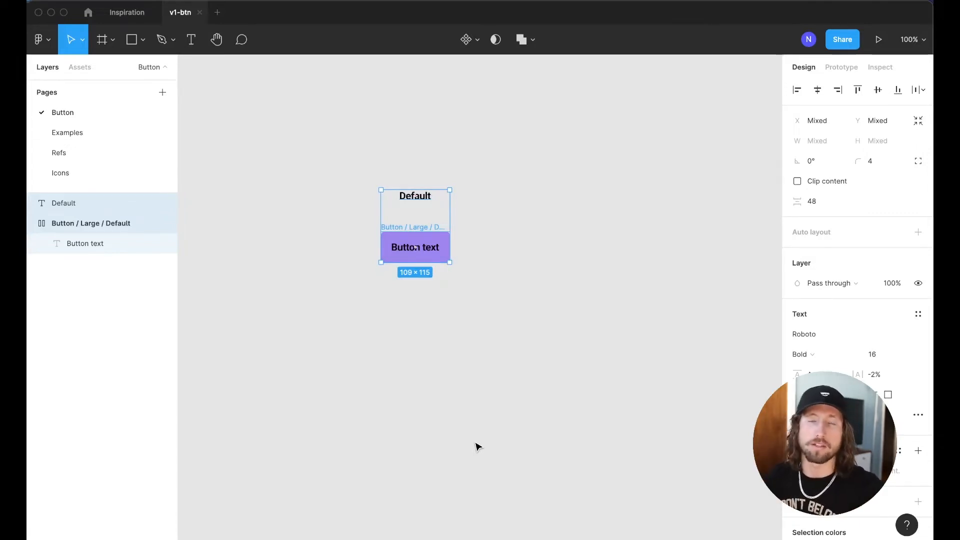
left_click(484, 345)
Add 'Hover', 'Pressed' and 'Disabled' label copies to the right of Default
left_click_drag(417, 200, 517, 202)
double_click(517, 201)
type("Hover")
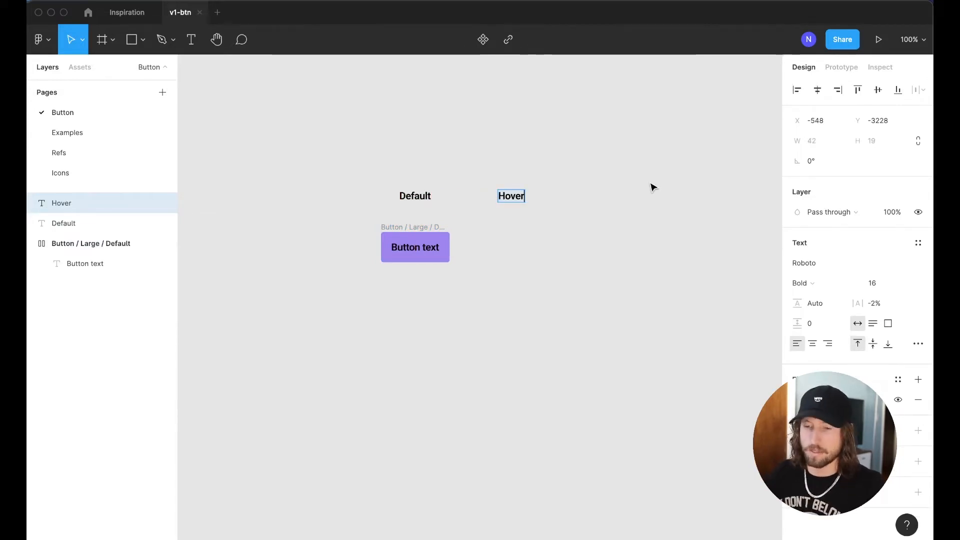
left_click(650, 187)
scroll(647, 189, "right", 3)
left_click_drag(438, 208, 634, 200)
double_click(523, 196)
type("Pressed")
key("Escape")
left_click(602, 195)
double_click(629, 199)
type("Disabled")
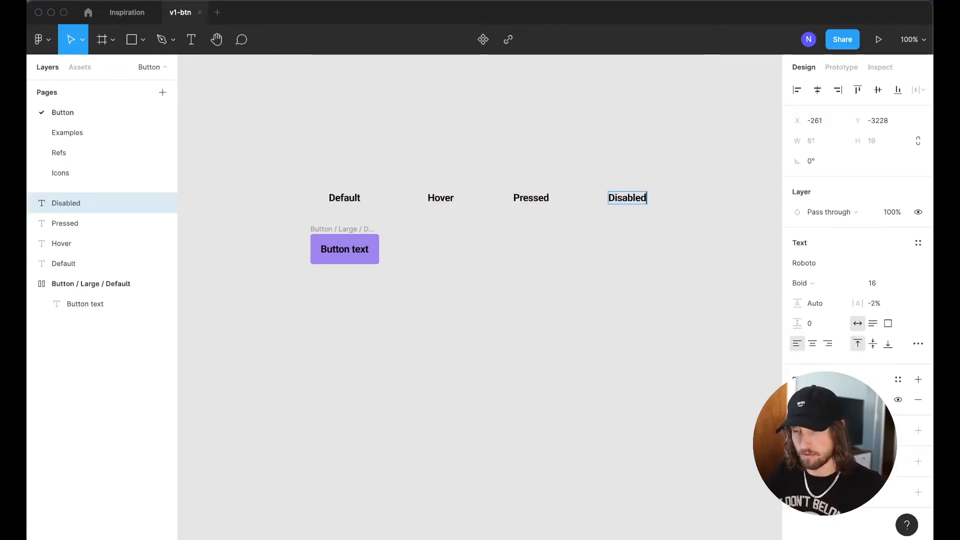
key("Escape")
left_click(660, 156)
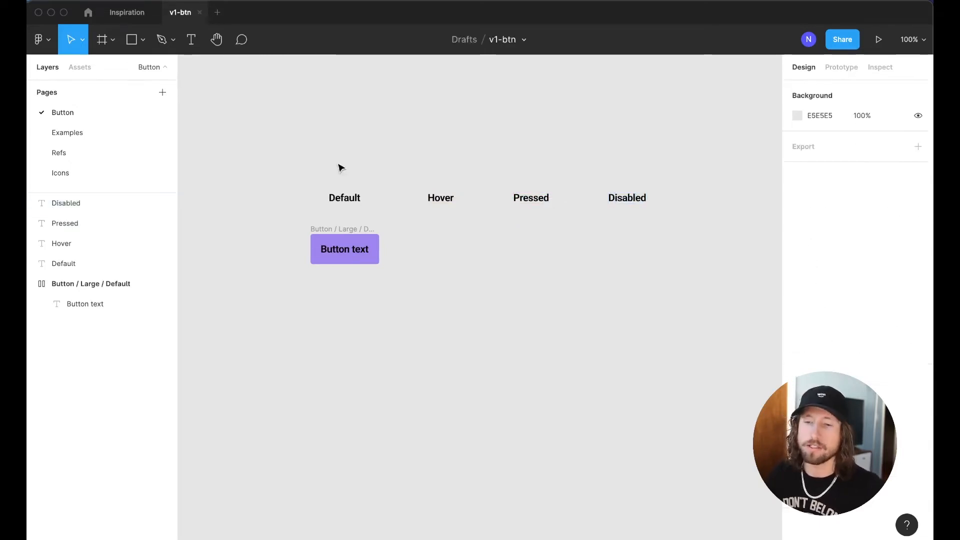
Tidy up the four state labels with spacing 118 and copy a label beside the button
left_click_drag(279, 159, 690, 232)
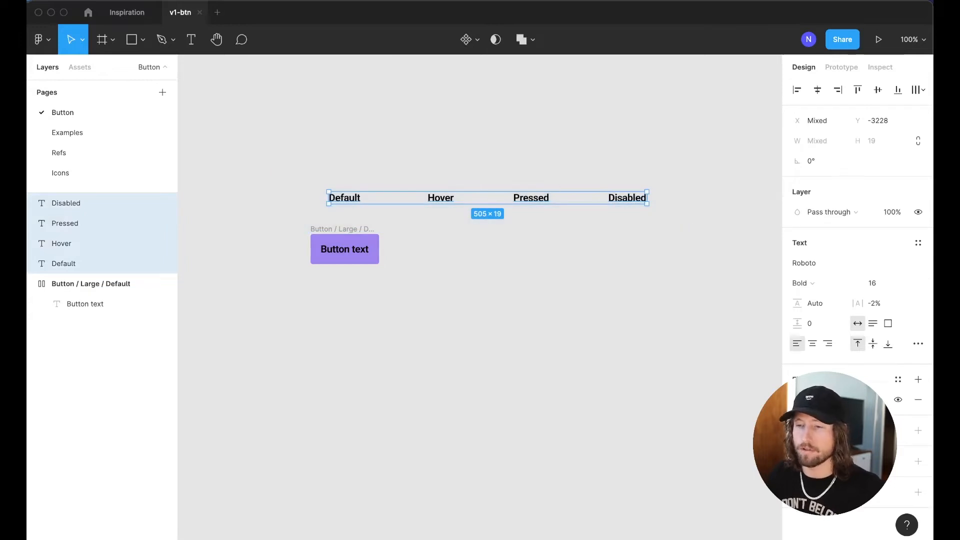
left_click(919, 89)
left_click(840, 117)
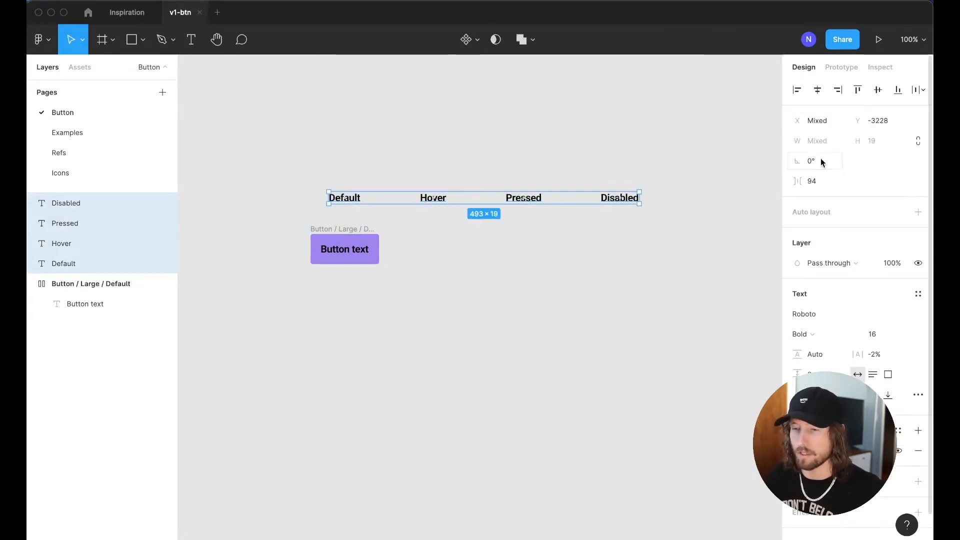
left_click(815, 181)
type("118")
key("Return")
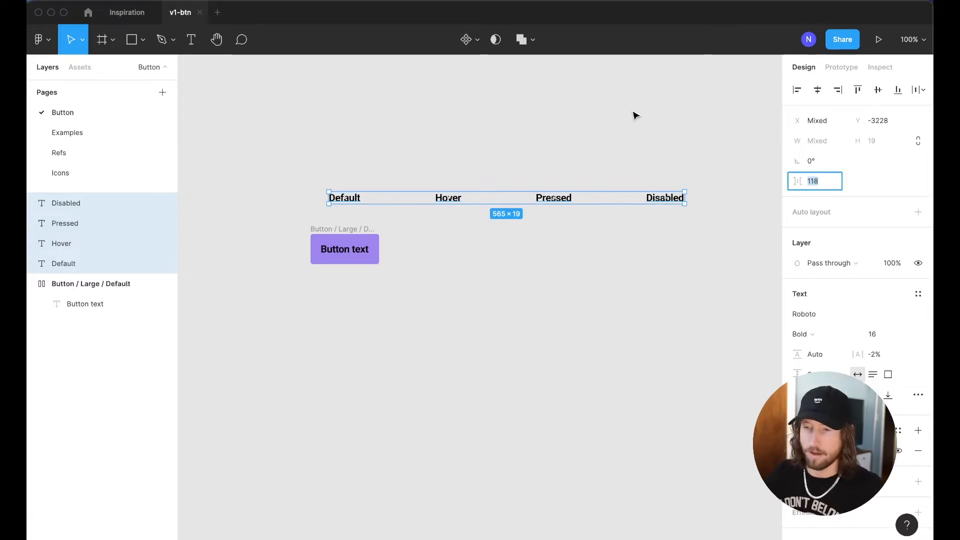
left_click(634, 116)
scroll(637, 122, "right", 1)
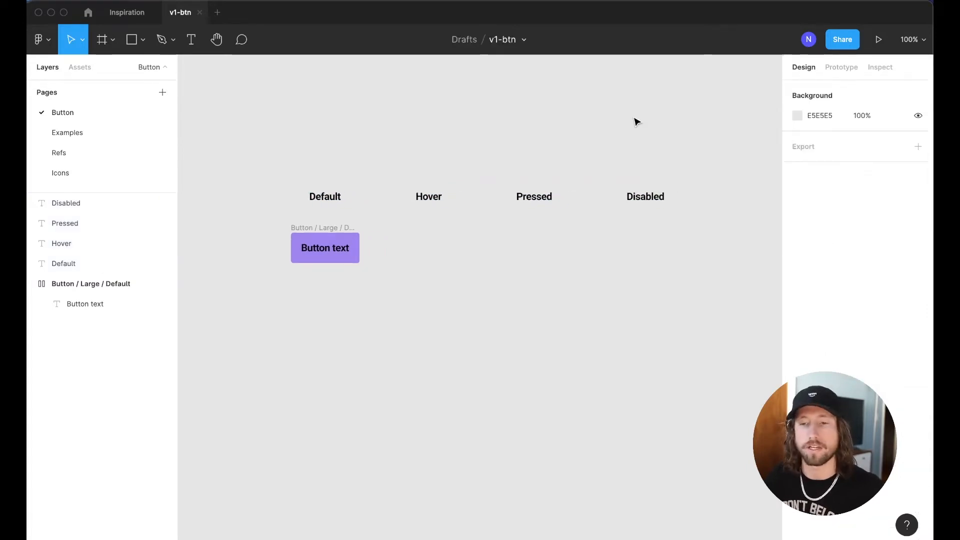
scroll(475, 160, "left", 1)
left_click_drag(353, 175, 279, 225)
Rename the copied label to 'Large' and add a 'Large Icon' label below it
key("Return")
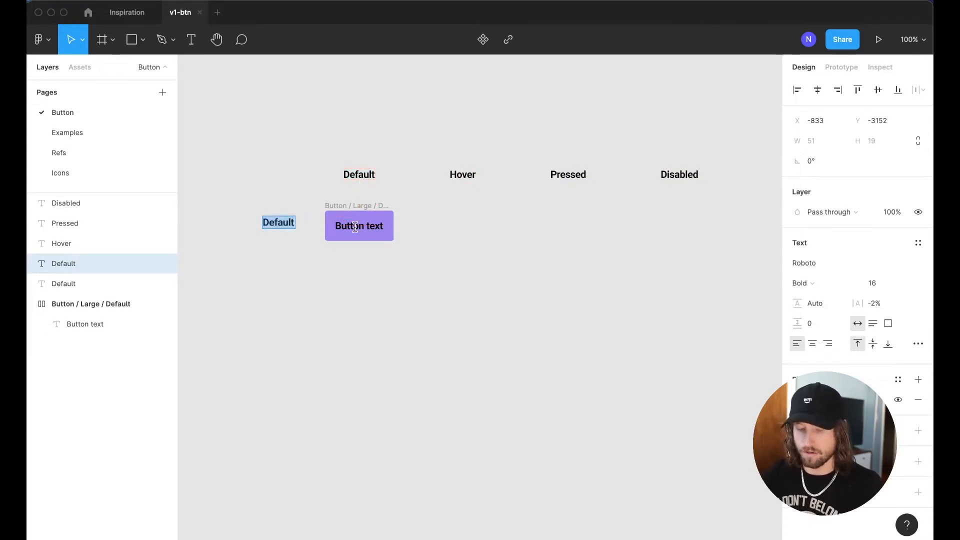
type("Large")
key("Escape")
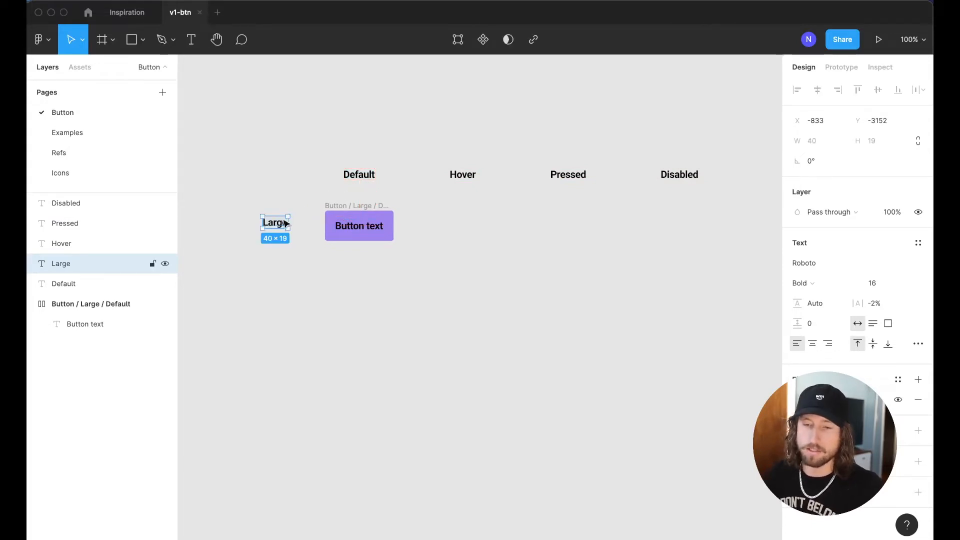
left_click_drag(285, 224, 280, 275)
key("Return")
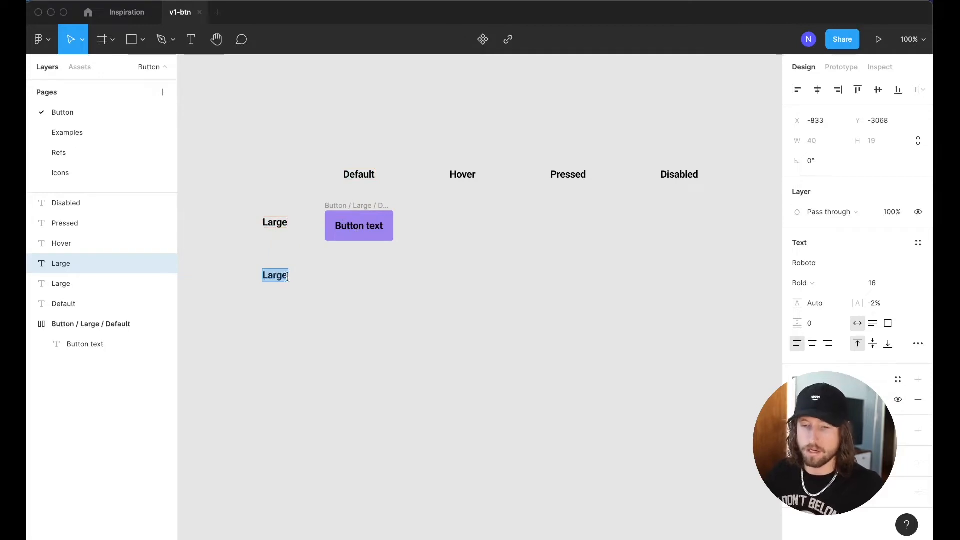
key("Escape")
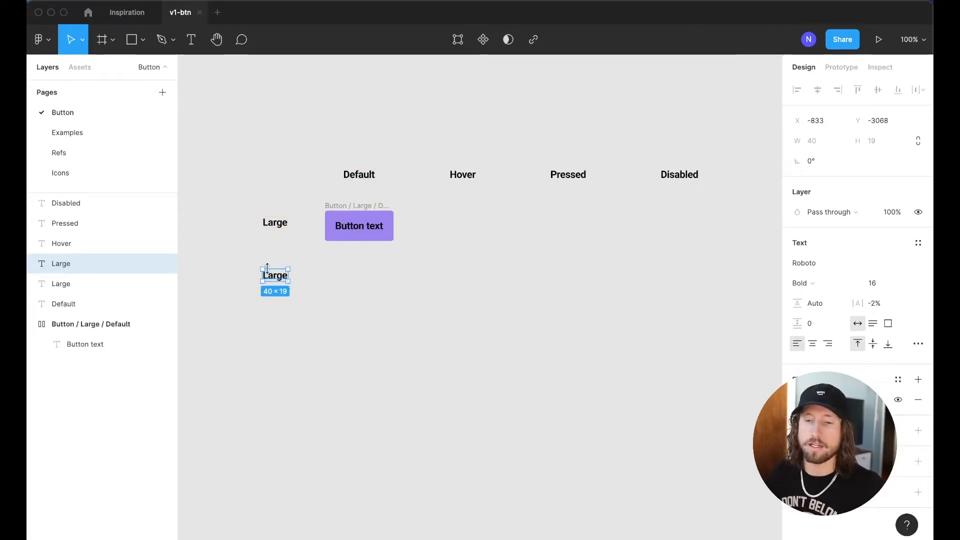
left_click_drag(247, 198, 305, 354)
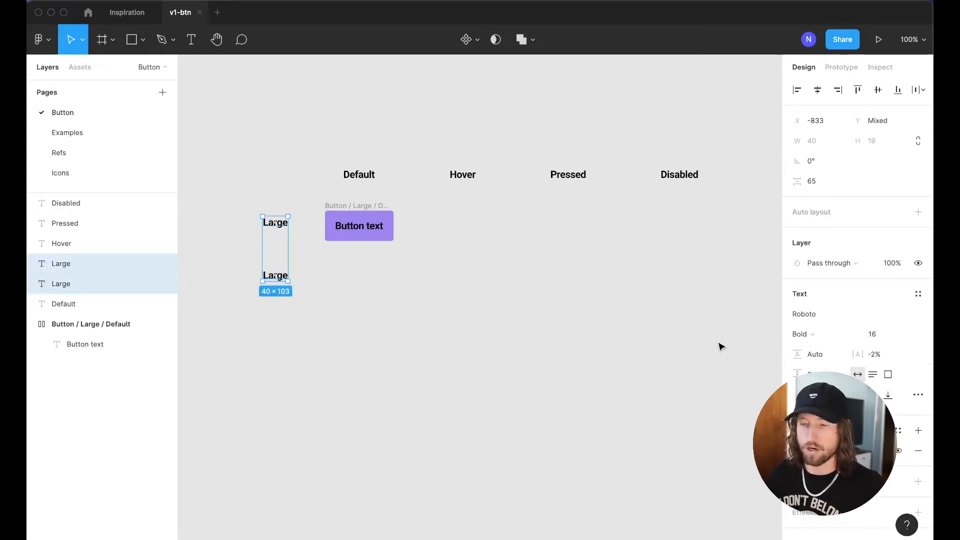
left_click(306, 283)
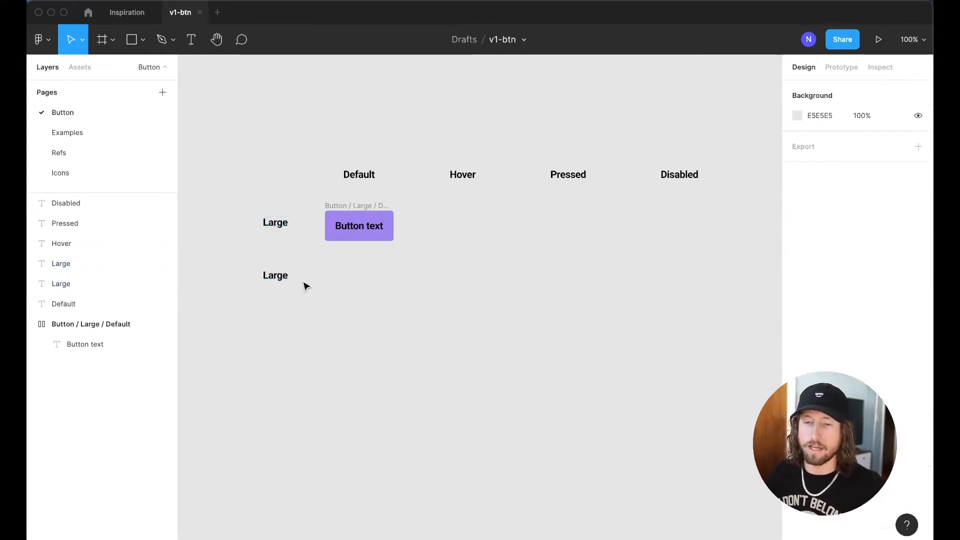
double_click(282, 274)
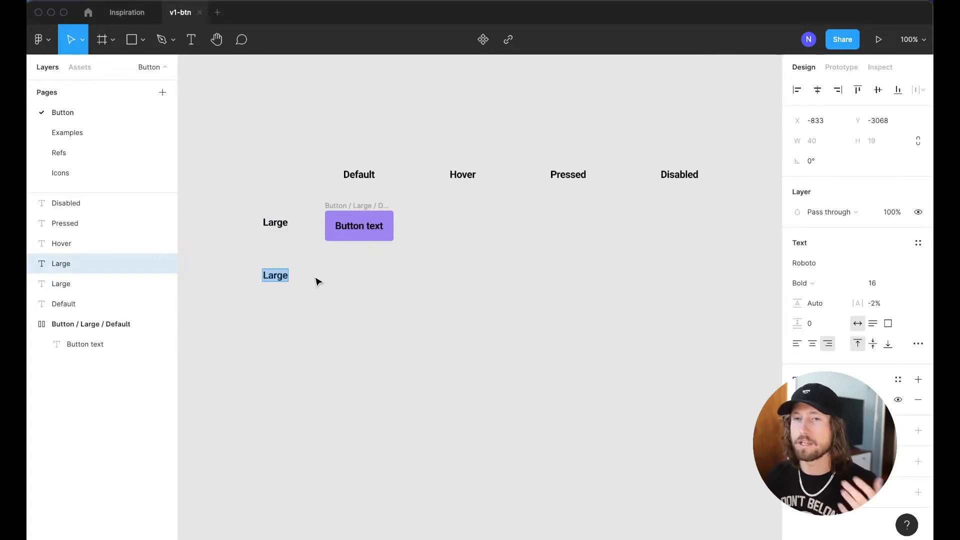
type("La")
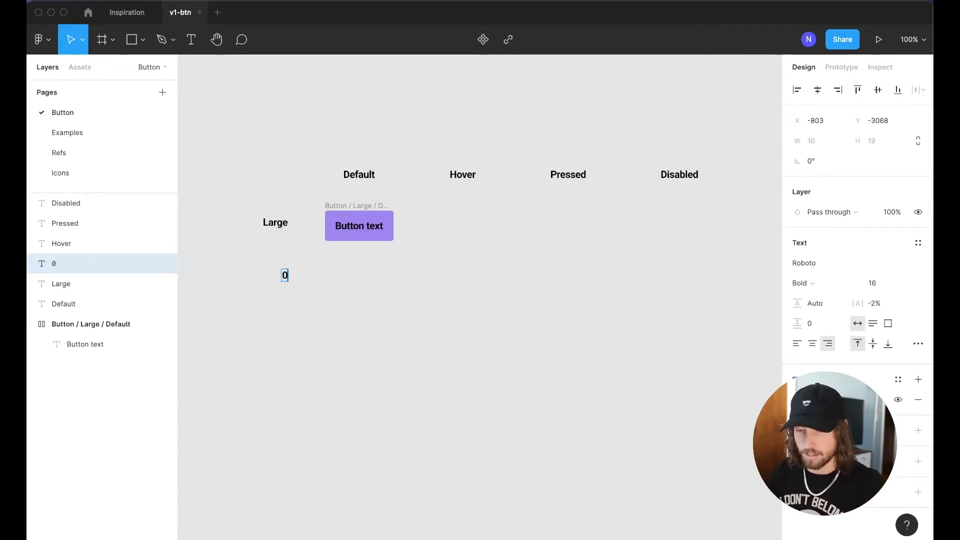
type("rge Icon")
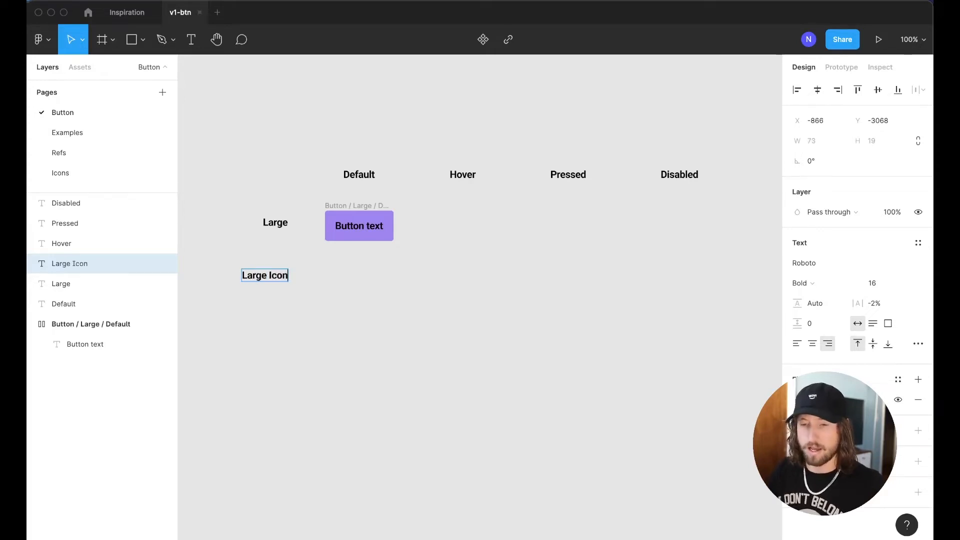
key("Escape")
Duplicate both row labels further down and rename them 'Small' and 'Small Icon'
left_click_drag(209, 187, 285, 274)
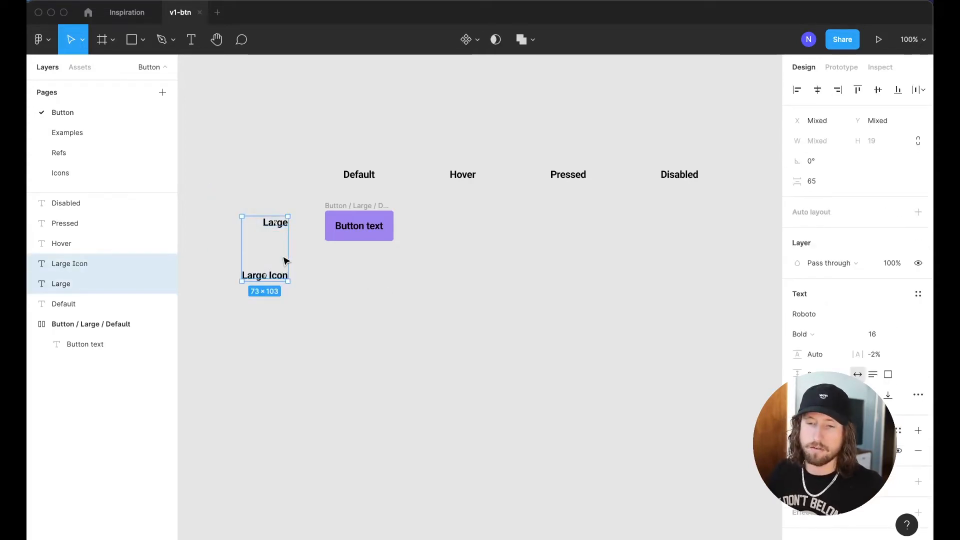
left_click_drag(266, 224, 266, 342)
left_click(296, 350)
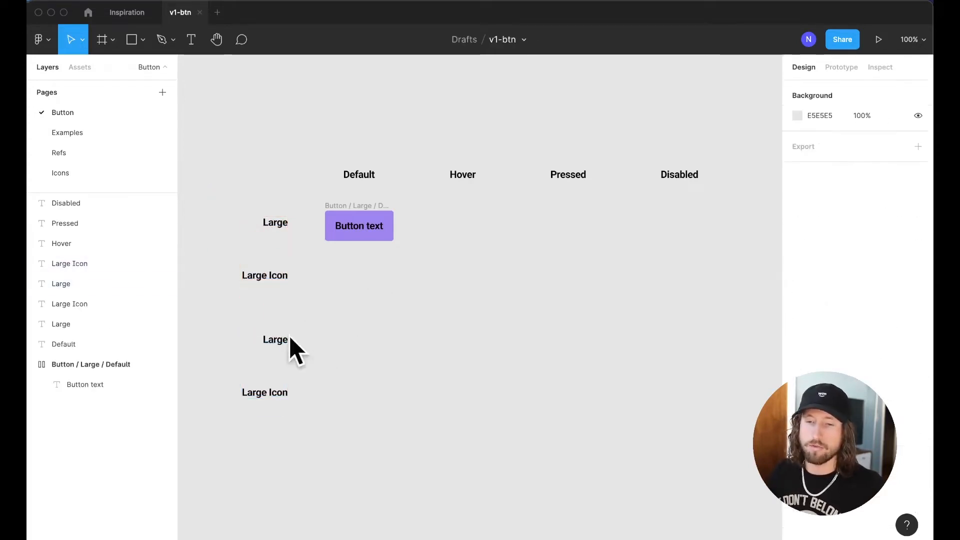
double_click(276, 340)
type("Small")
double_click(281, 338)
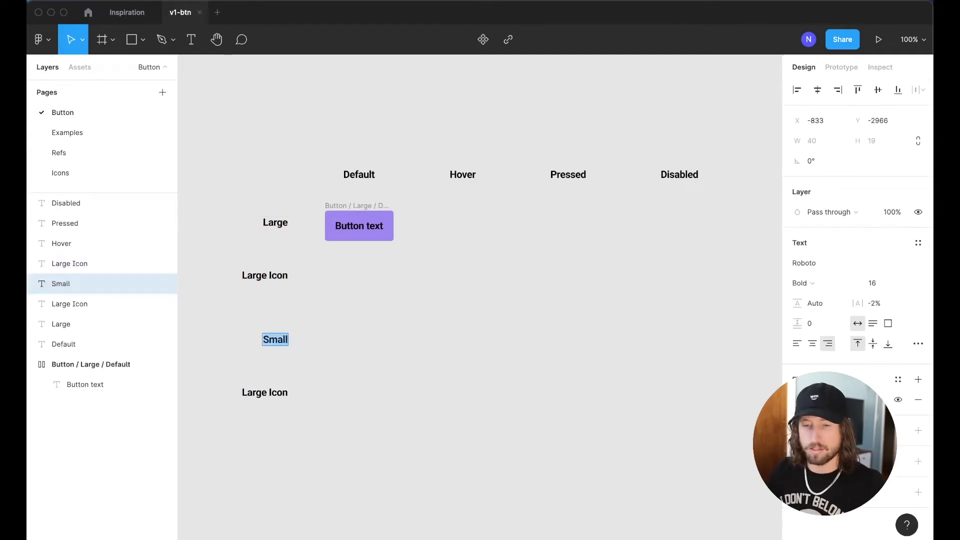
key("Escape")
double_click(259, 396)
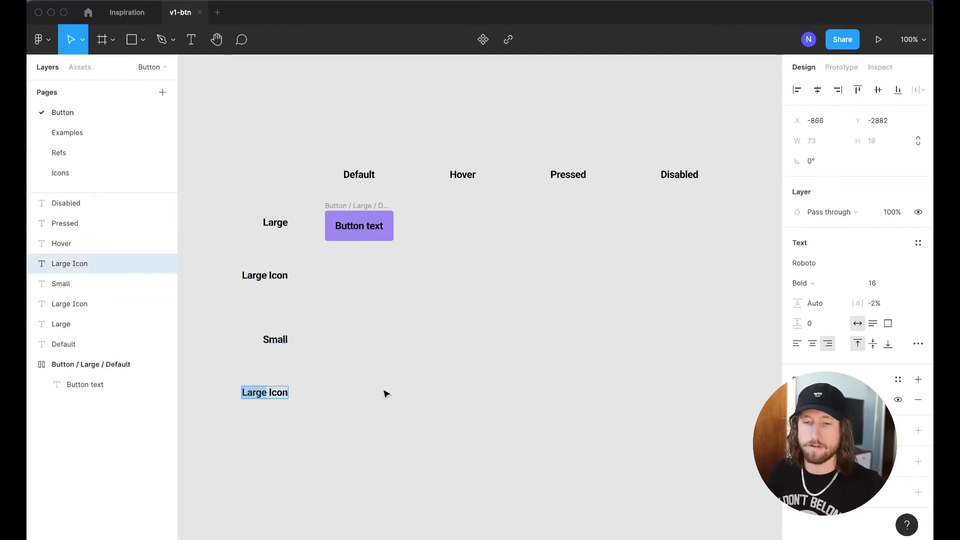
type("Small Icon")
left_click(435, 388)
Distribute the lower row labels evenly at 98 spacing and shift them down
left_click_drag(229, 260, 291, 402)
left_click(925, 90)
left_click(890, 128)
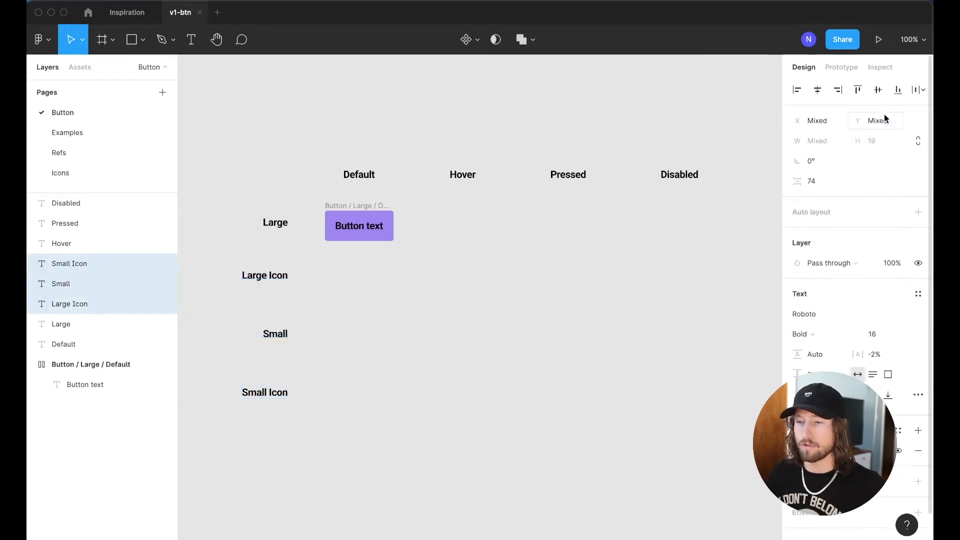
left_click(825, 184)
key("shift+Up")
key("shift+Up")
key("shift+Up")
key("shift+Up")
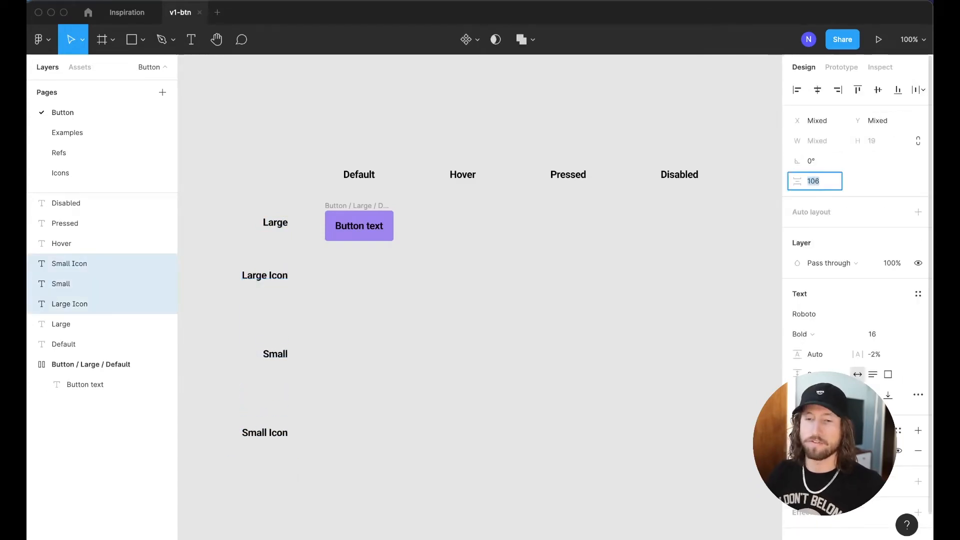
key("shift+Down")
key("Return")
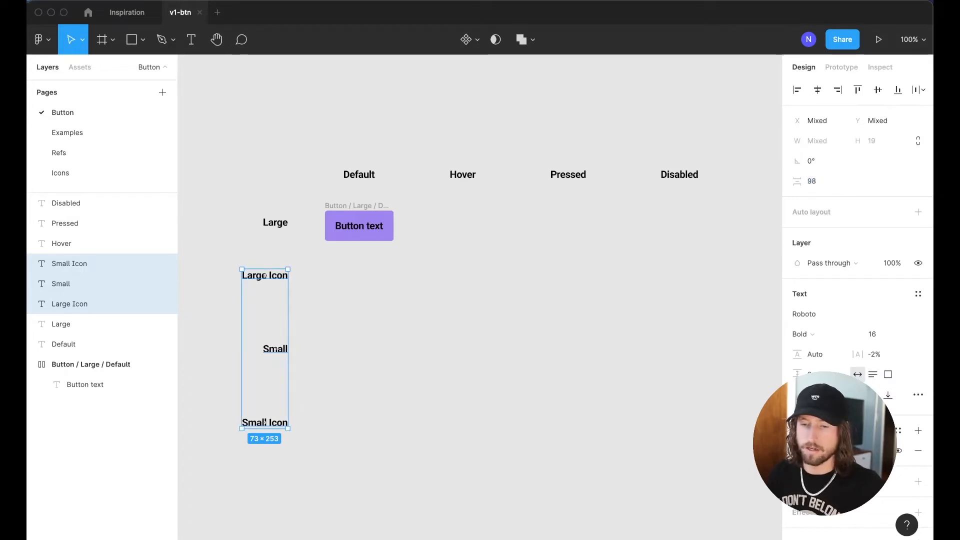
left_click(279, 261)
left_click_drag(237, 228, 303, 463)
key("shift+Down")
key("shift+Down")
key("shift+Down")
key("shift+Down")
key("shift+Down")
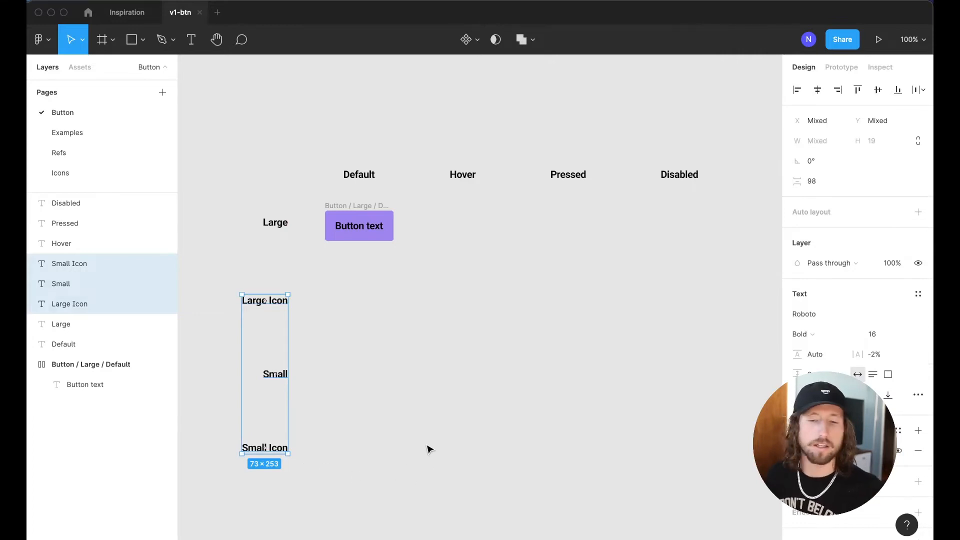
left_click(481, 407)
left_click(363, 210)
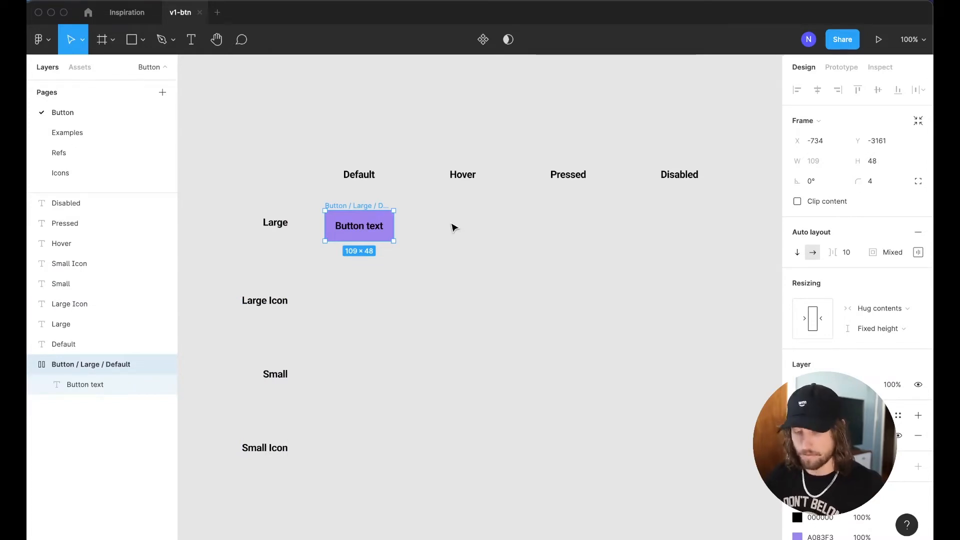
Convert Button / Large / Default into a component and copy it into the Large Icon row
key("super+alt+k")
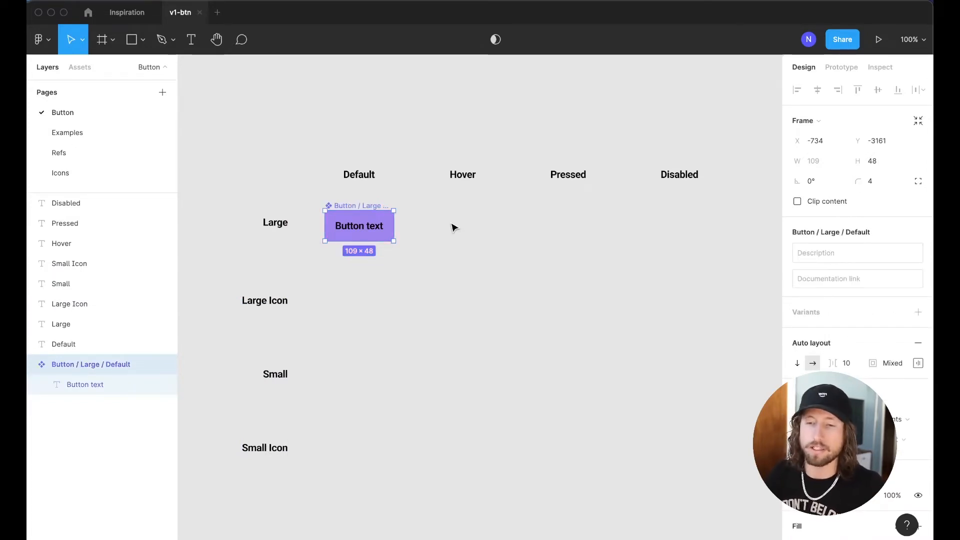
key("super+z")
right_click(373, 225)
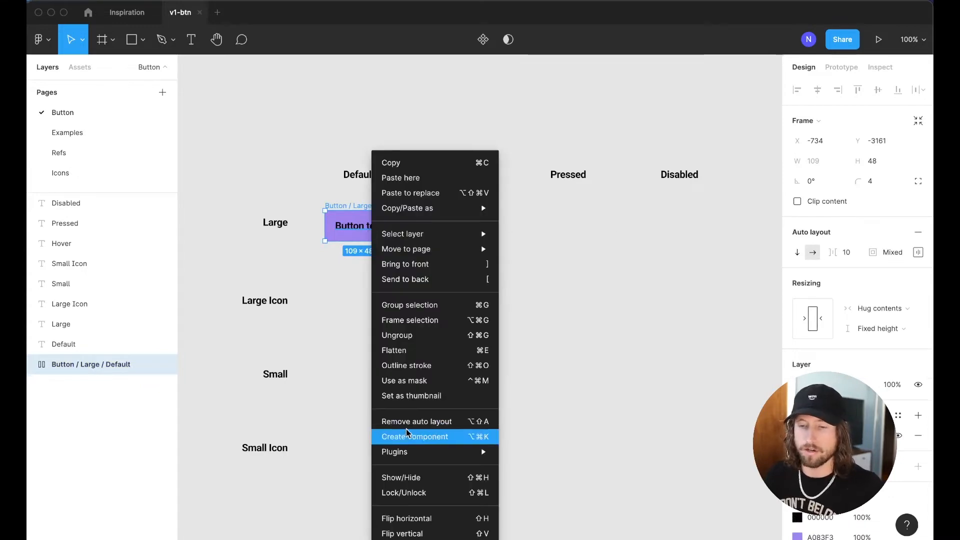
left_click(407, 434)
left_click(542, 419)
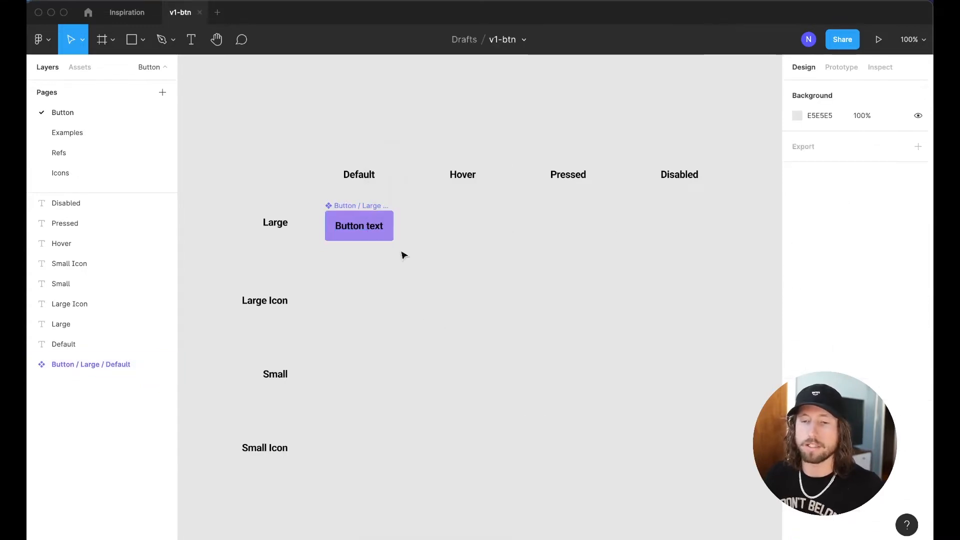
left_click(352, 206)
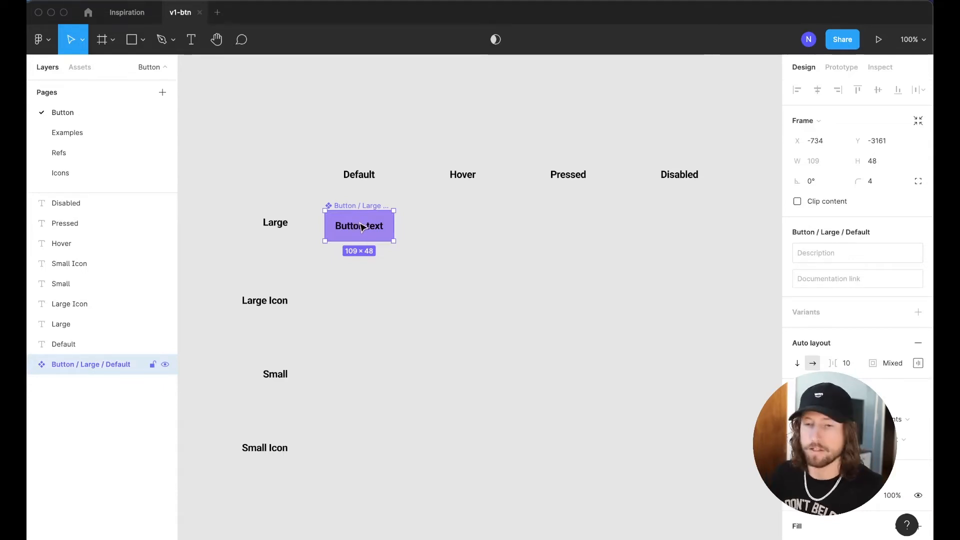
left_click_drag(356, 227, 376, 300)
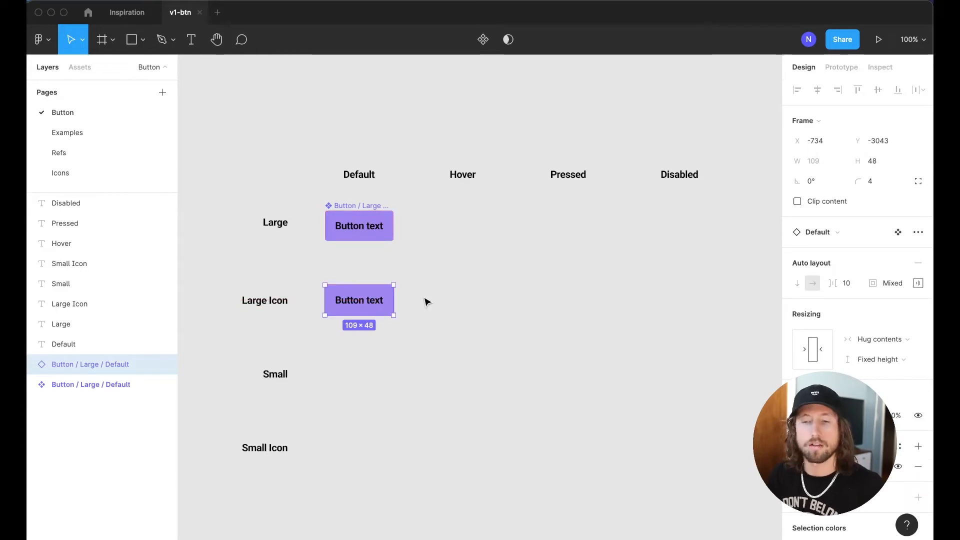
Detach the Large Icon copy and insert the check_box icon before its label
right_click(368, 300)
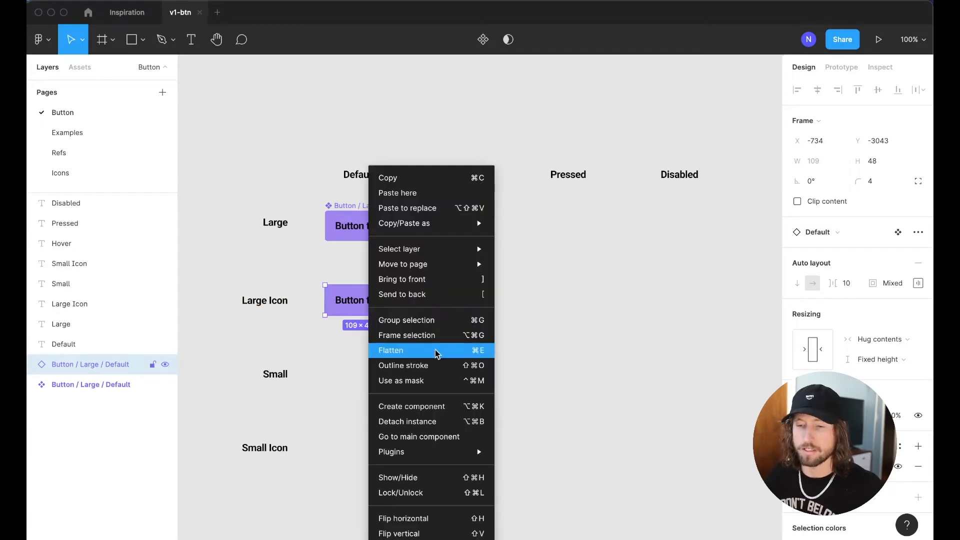
left_click(437, 421)
left_click(79, 68)
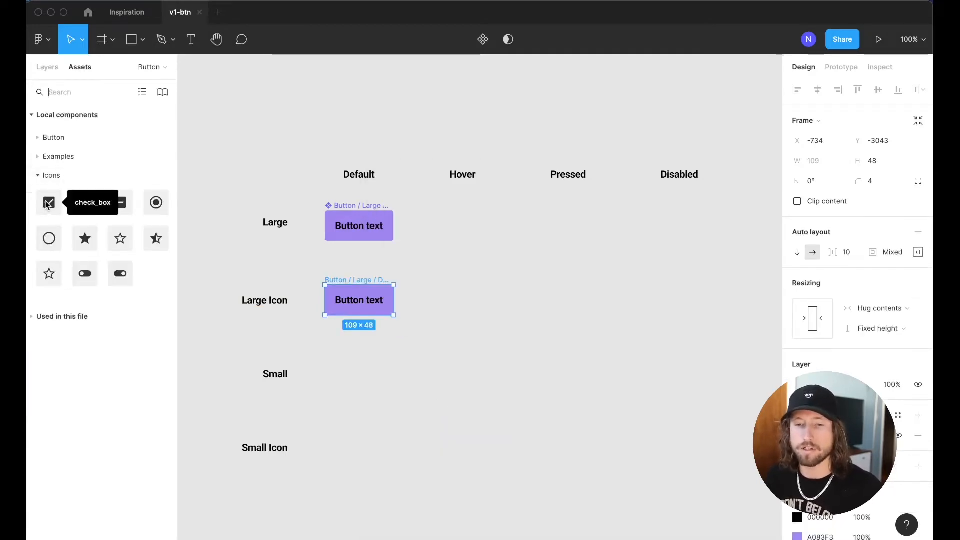
left_click_drag(48, 205, 341, 304)
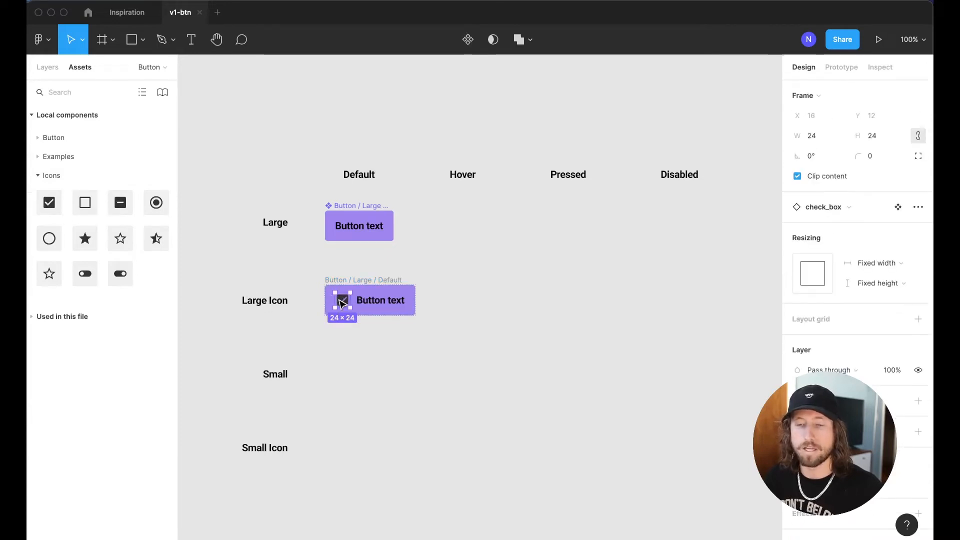
left_click(88, 12)
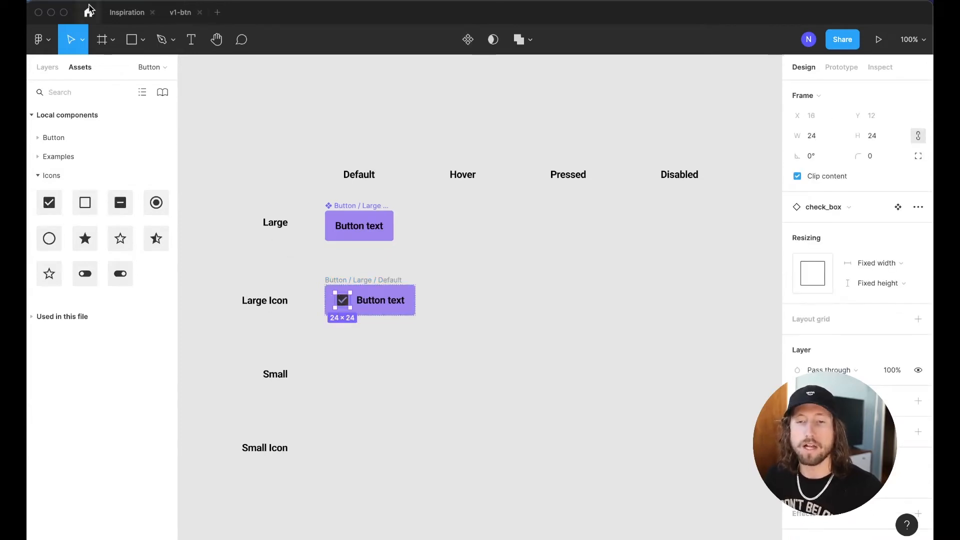
left_click(151, 43)
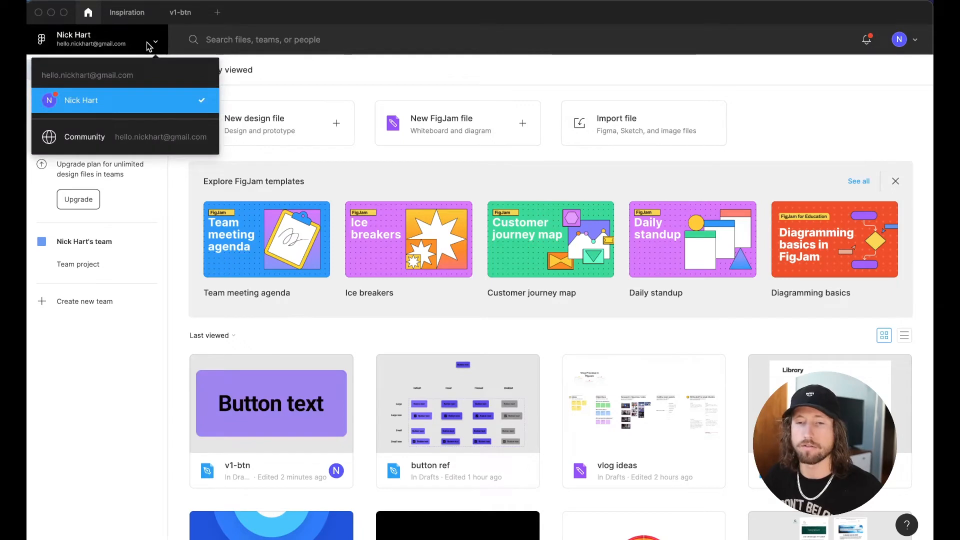
left_click(118, 140)
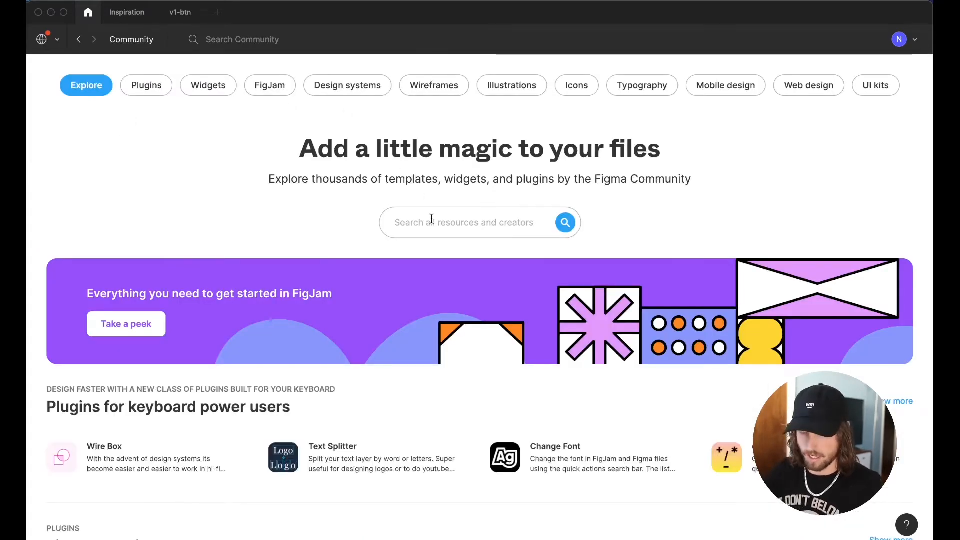
type("icons")
key("Return")
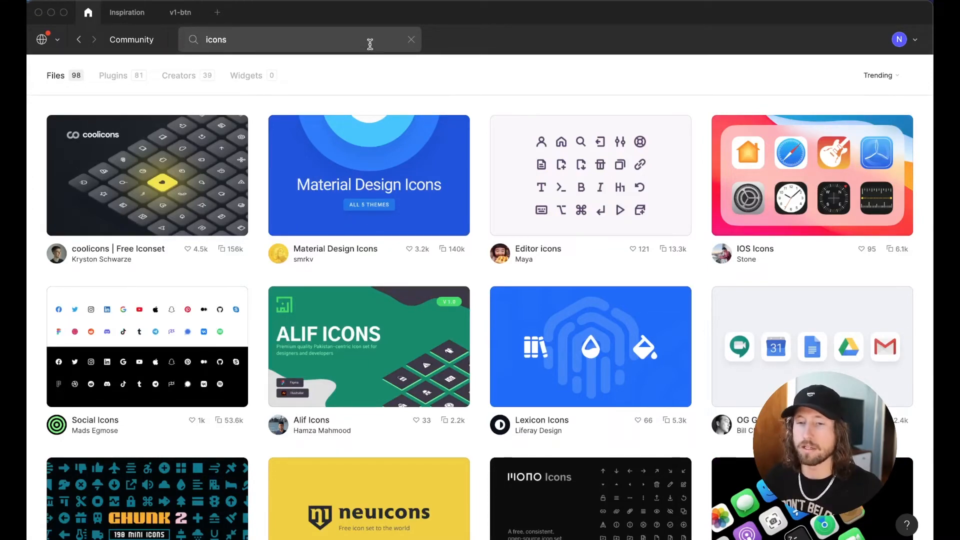
left_click(411, 39)
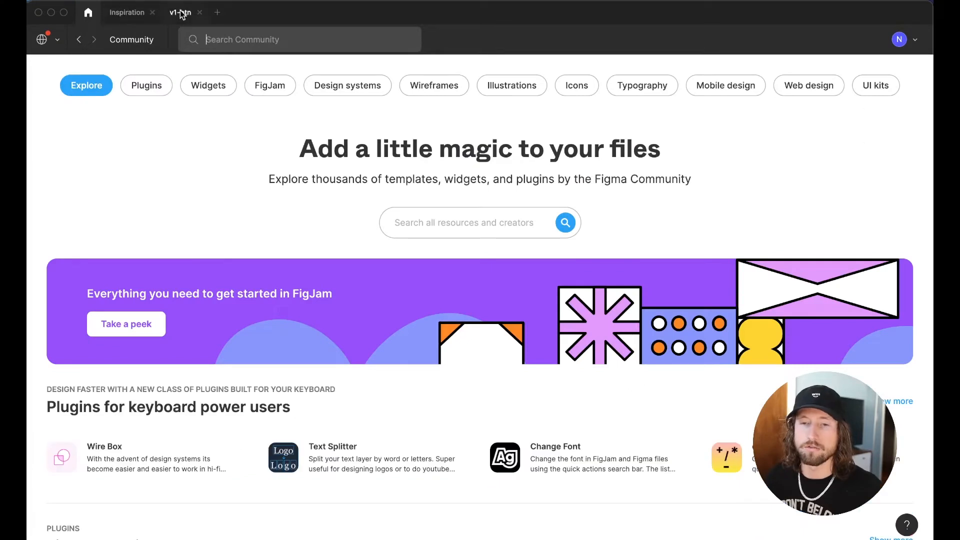
left_click(180, 17)
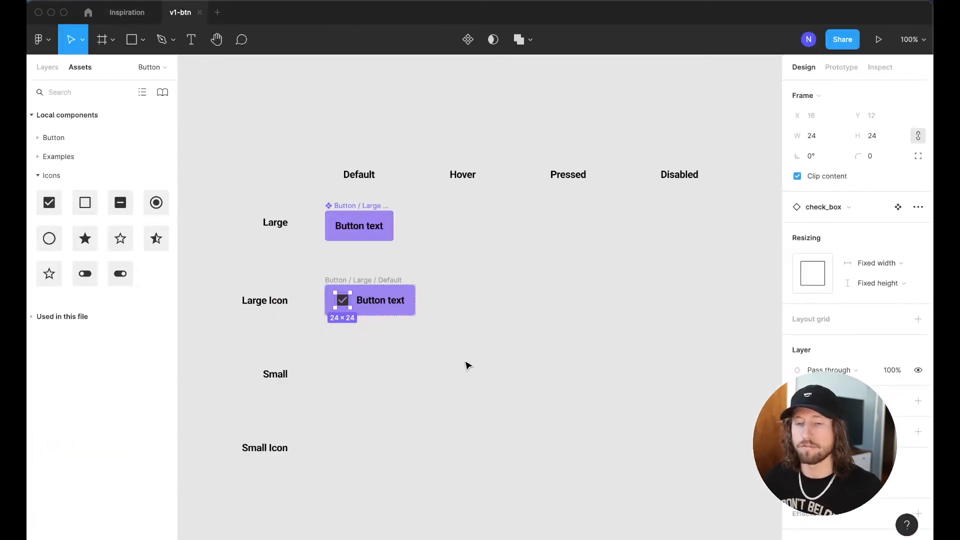
Try moving the check_box icon after the text and changing layout direction, then undo to keep height 48
left_click(484, 366)
left_click(328, 300)
scroll(357, 312, "up", 5)
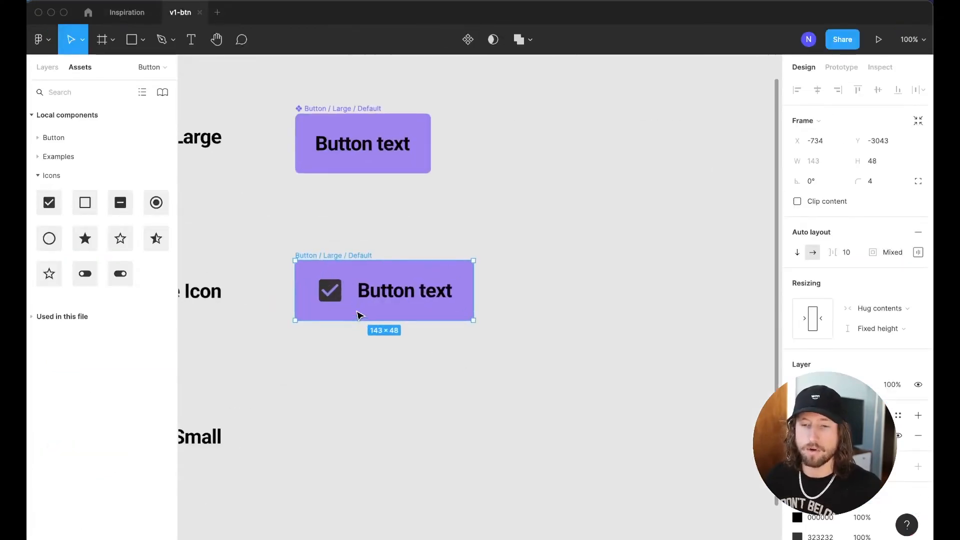
left_click_drag(334, 302, 394, 302)
left_click(345, 256)
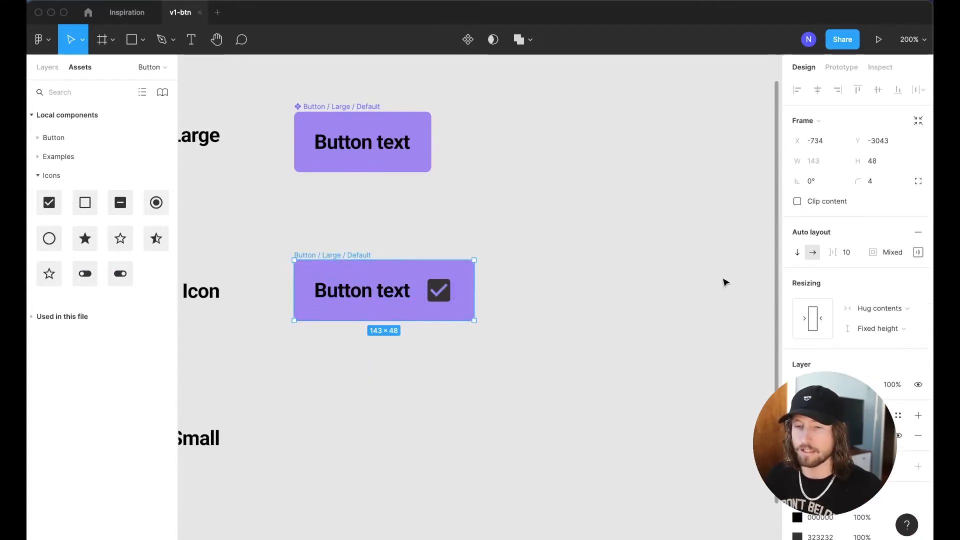
left_click(798, 252)
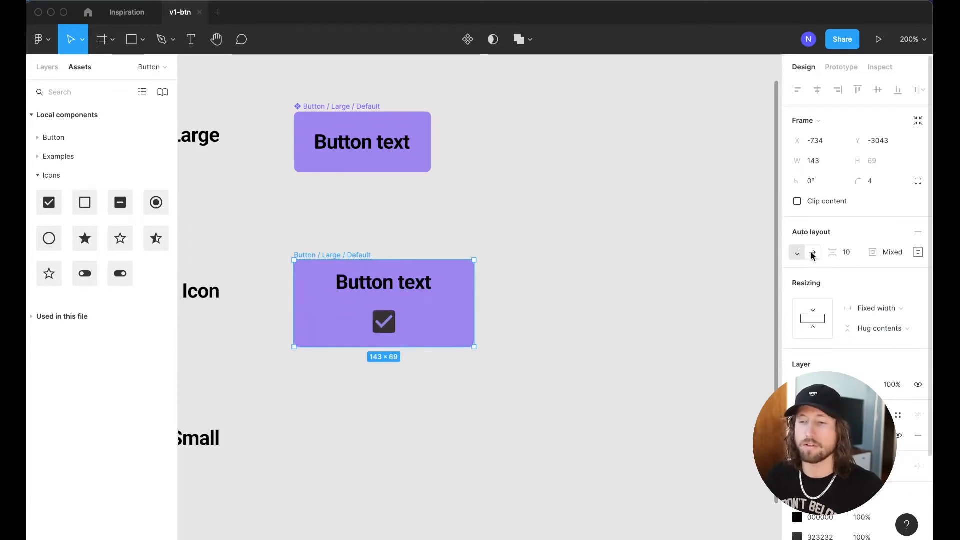
left_click(813, 254)
left_click(533, 279)
key("super+z")
key("super+z")
key("super+z")
left_click(552, 284)
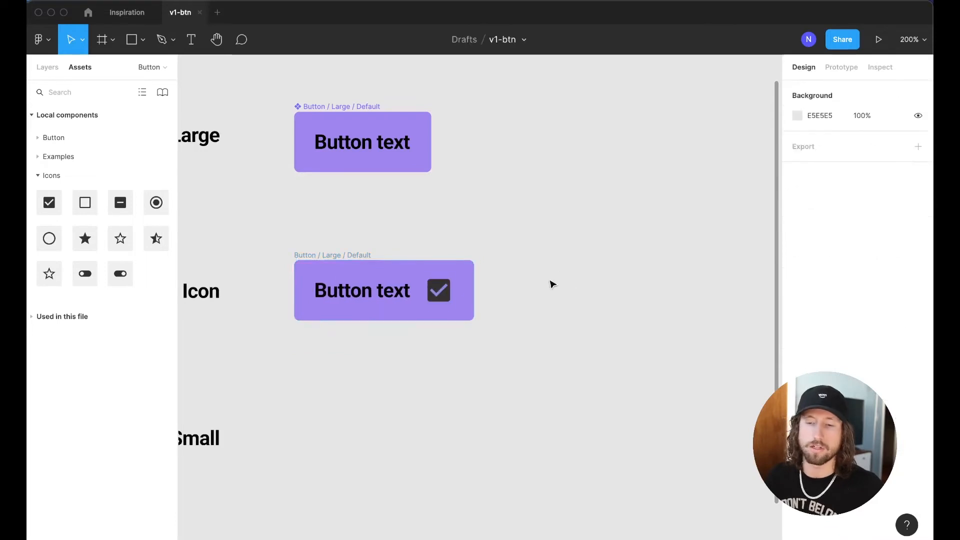
Move the check_box icon back in front of the button text
left_click(439, 290)
key("Left")
left_click(529, 302)
scroll(530, 301, "up", 3)
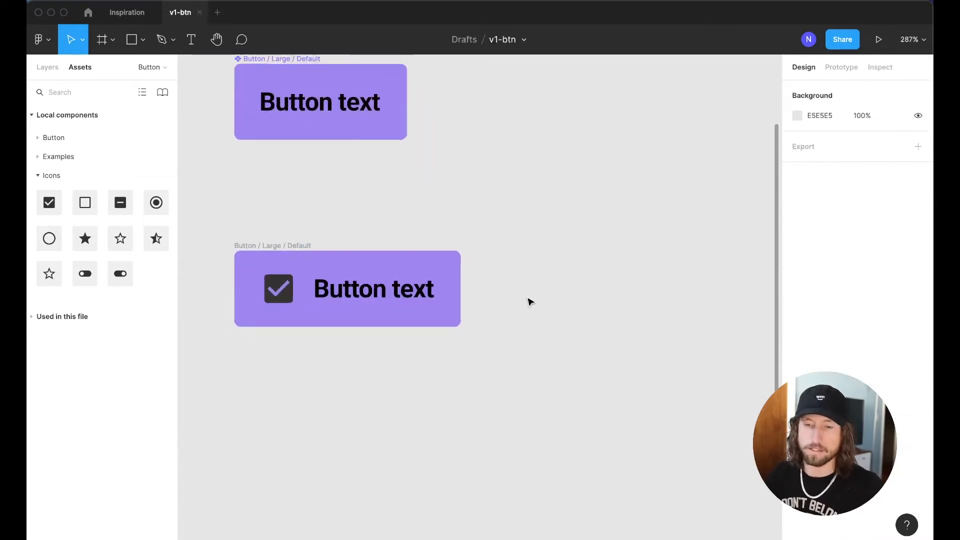
scroll(529, 302, "down", 5)
Paste a black fill onto the check_box icon of the Large Icon button
left_click(472, 287)
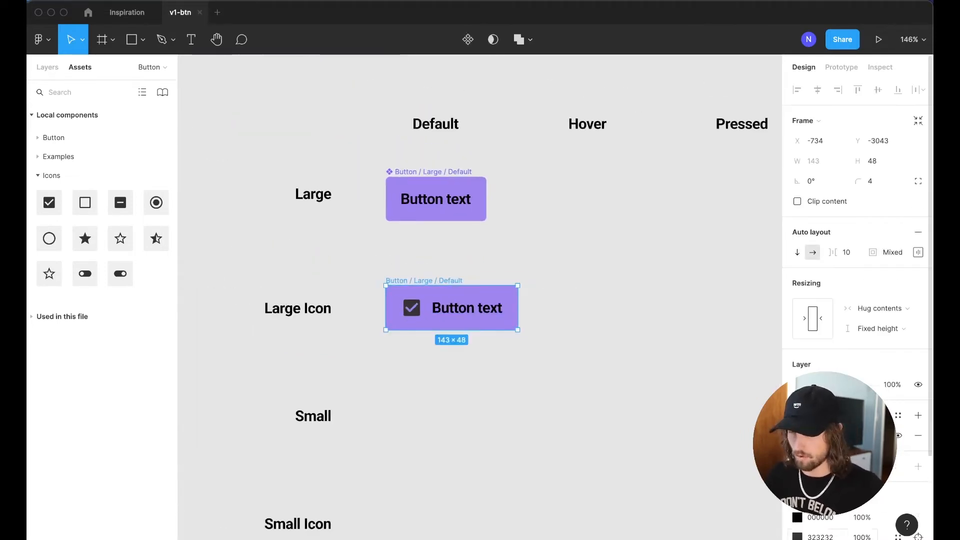
type("A083F3")
key("Return")
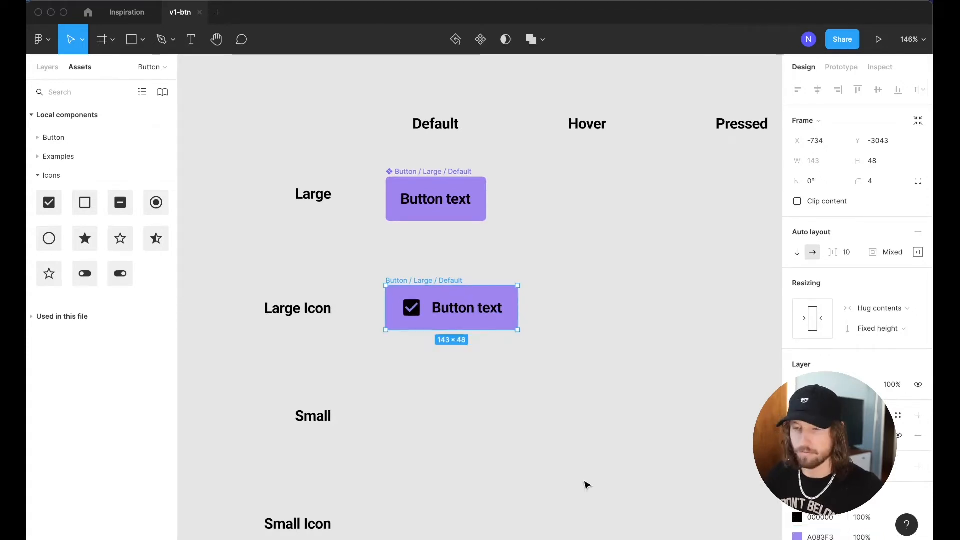
left_click(500, 383)
Turn the Large Icon button frame, Button / Large / Default, into a component
scroll(579, 365, "right", 1)
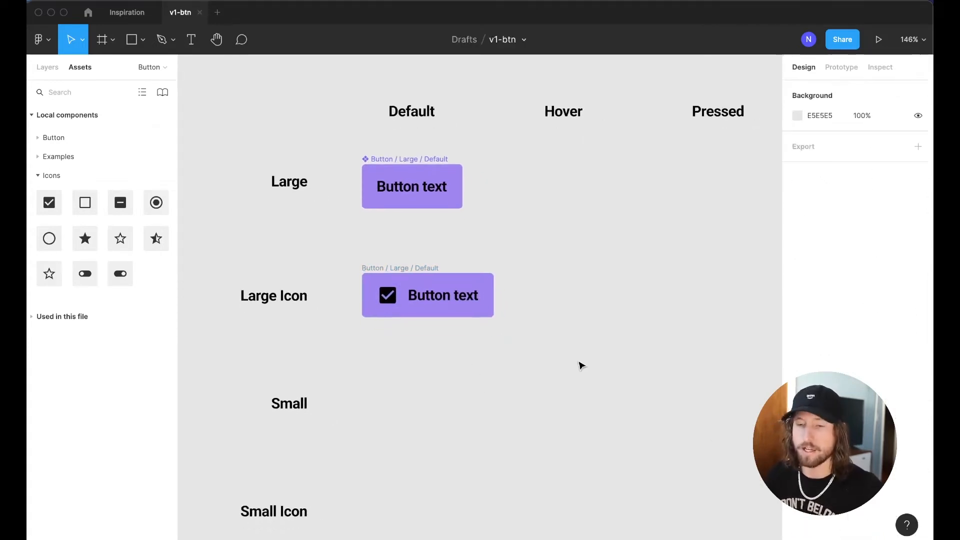
key("alt+1")
left_click(386, 258)
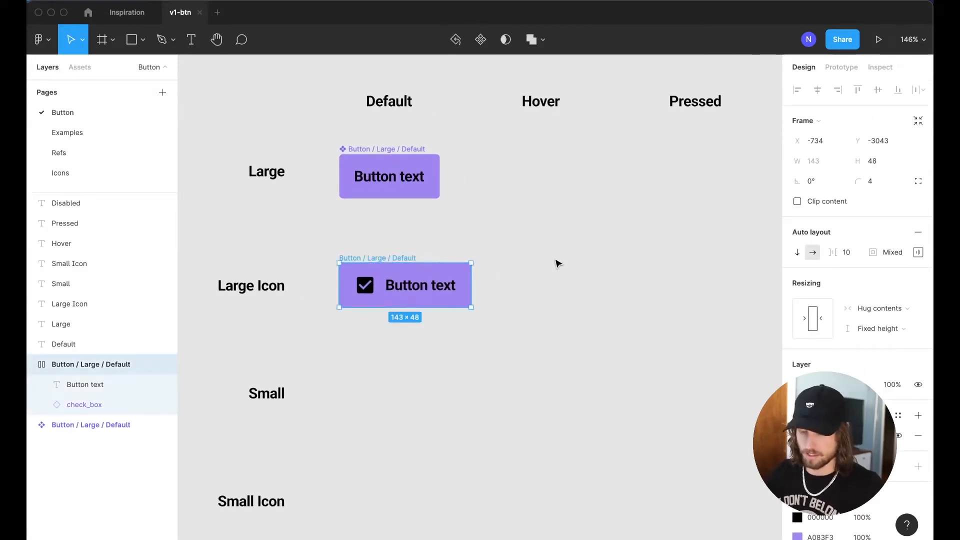
key("super+alt+k")
left_click(559, 263)
scroll(557, 264, "down", 2)
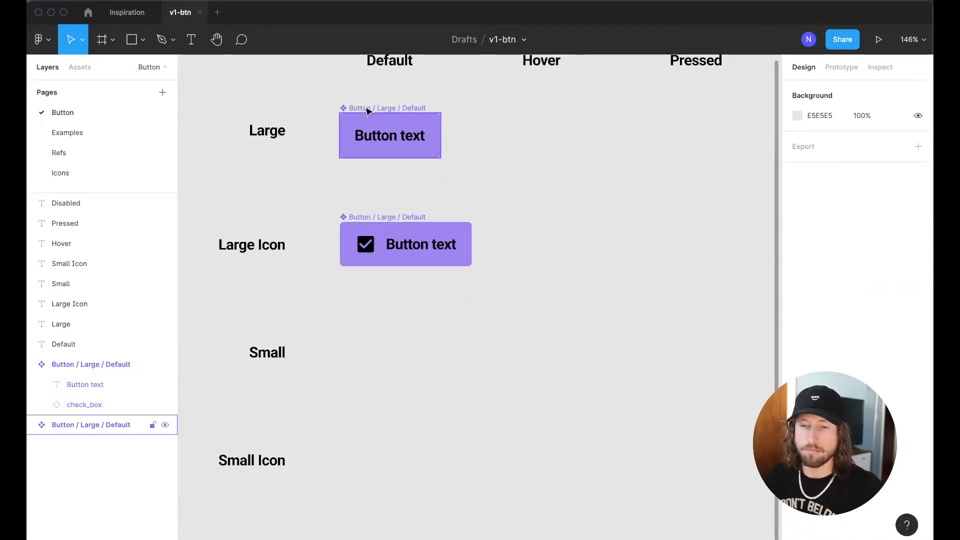
Copy the Large button into the Small row and detach the copy from its component
left_click_drag(367, 108, 368, 322)
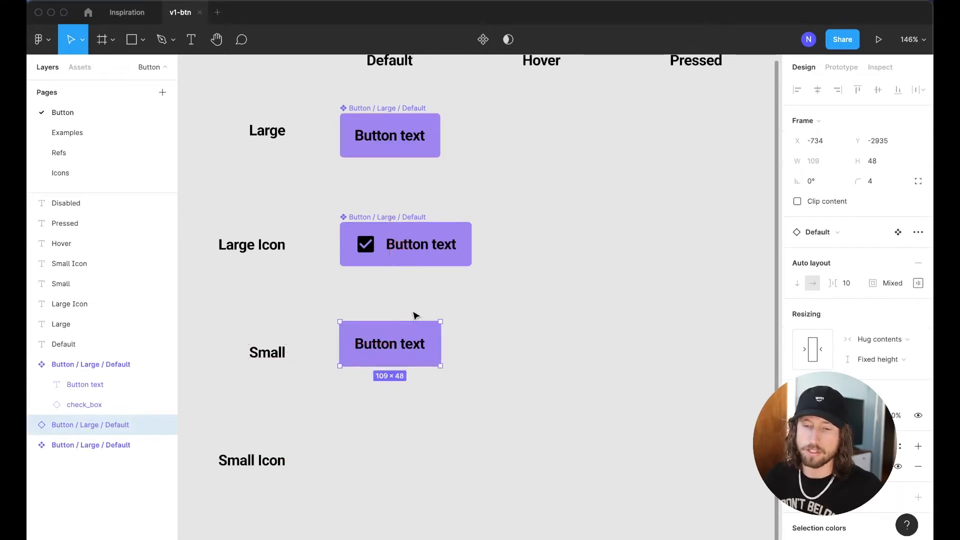
left_click(414, 314)
scroll(414, 315, "left", 1)
left_click(406, 348)
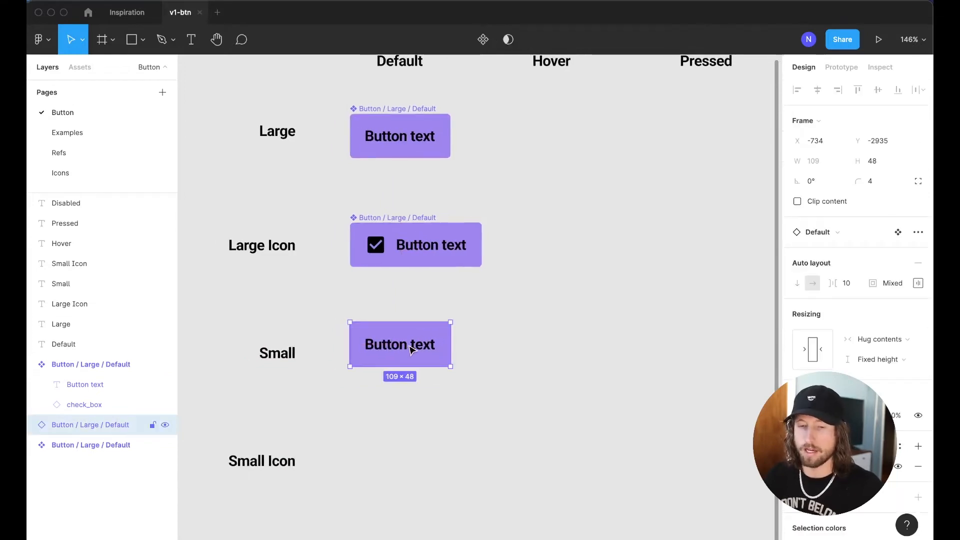
key("super+alt+b")
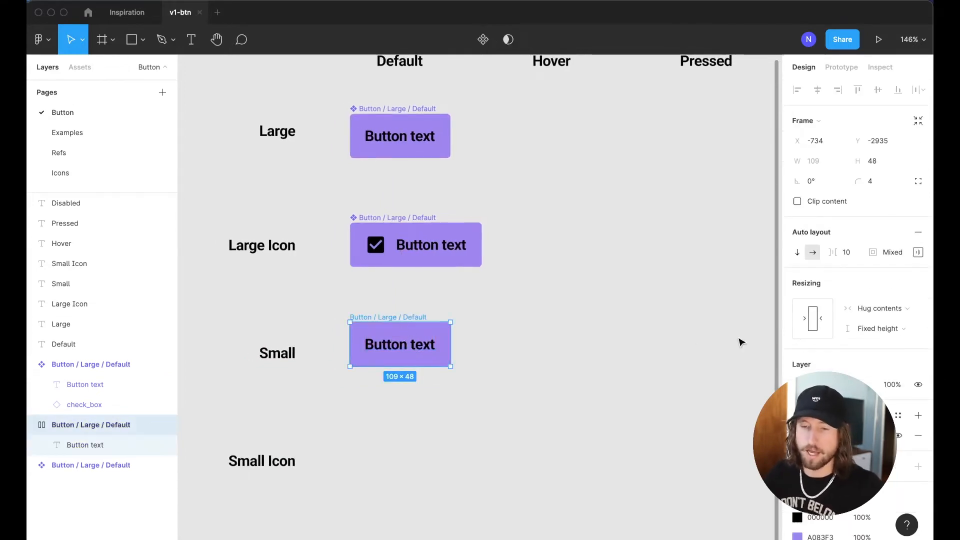
Resize the Small button frame to 40 px tall
left_click(913, 254)
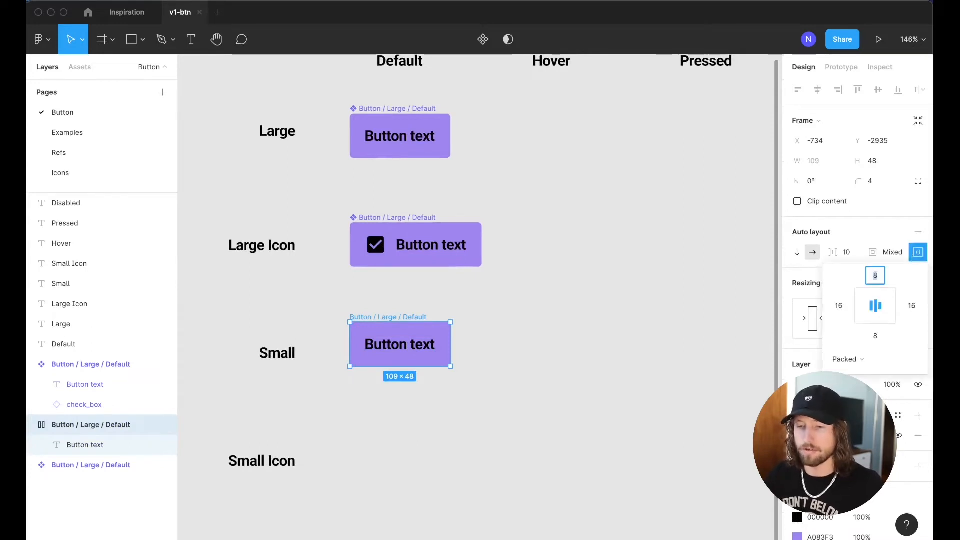
left_click(532, 361)
left_click(426, 347)
left_click(402, 318)
left_click_drag(409, 367, 414, 358)
key("super+Down")
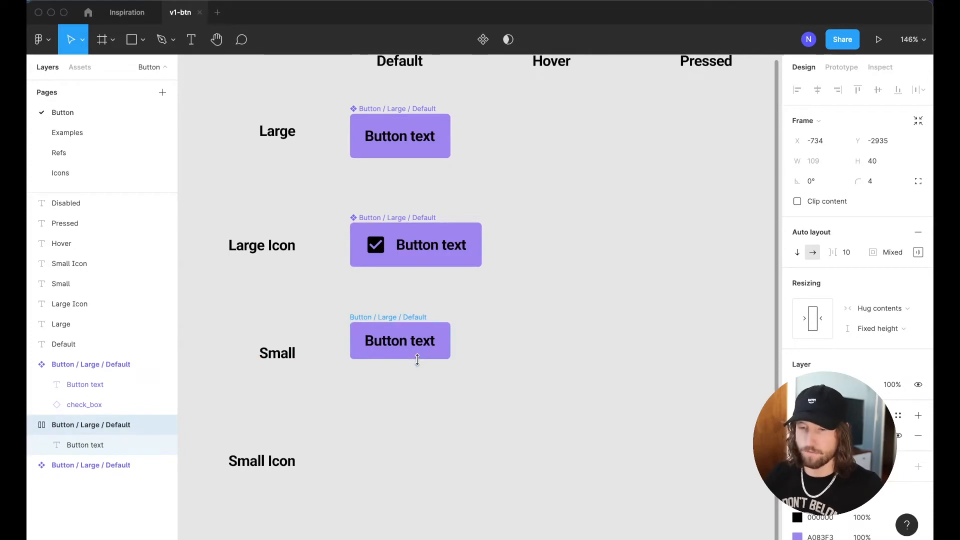
left_click(401, 405)
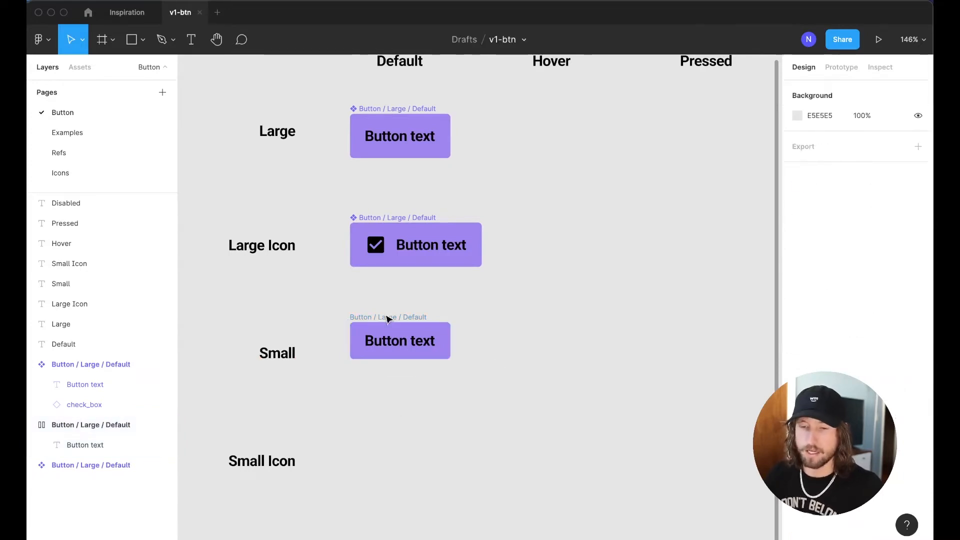
Set the Small button's left and right padding to 8 px
left_click(386, 317)
left_click(918, 252)
left_click(839, 306)
type("8")
key("Return")
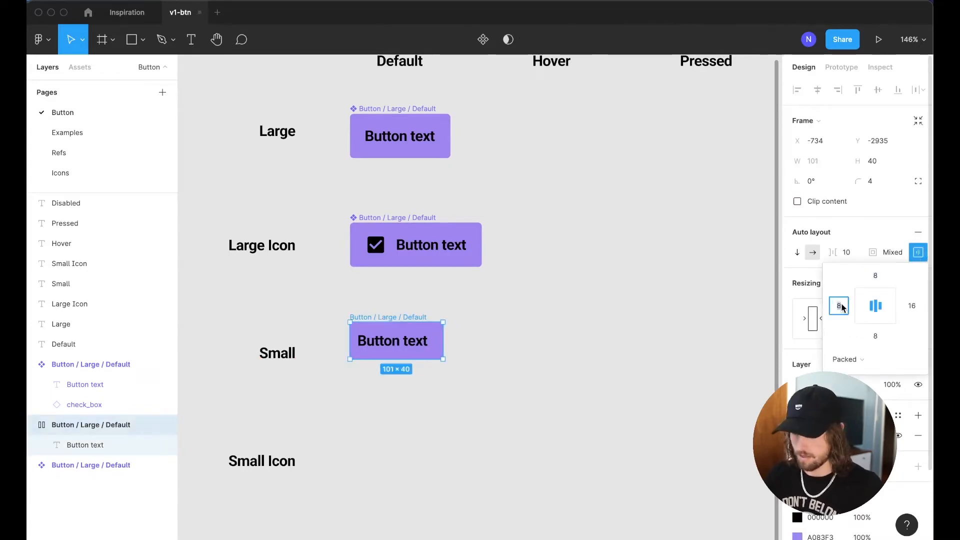
key("Tab")
type("8")
key("Return")
Adjust the Small Icon button's item spacing and select both small buttons
scroll(690, 355, "down", 1)
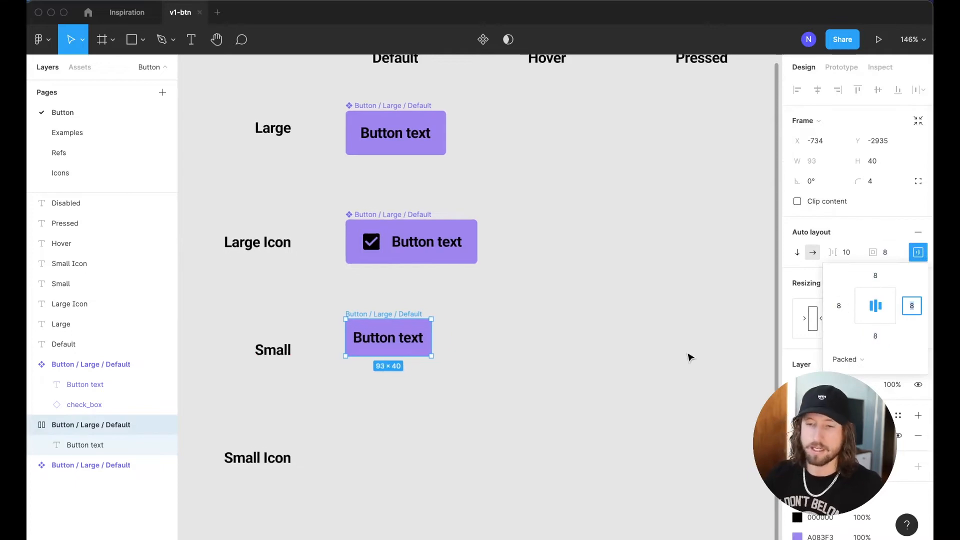
left_click(515, 341)
scroll(515, 342, "down", 1)
left_click(397, 288)
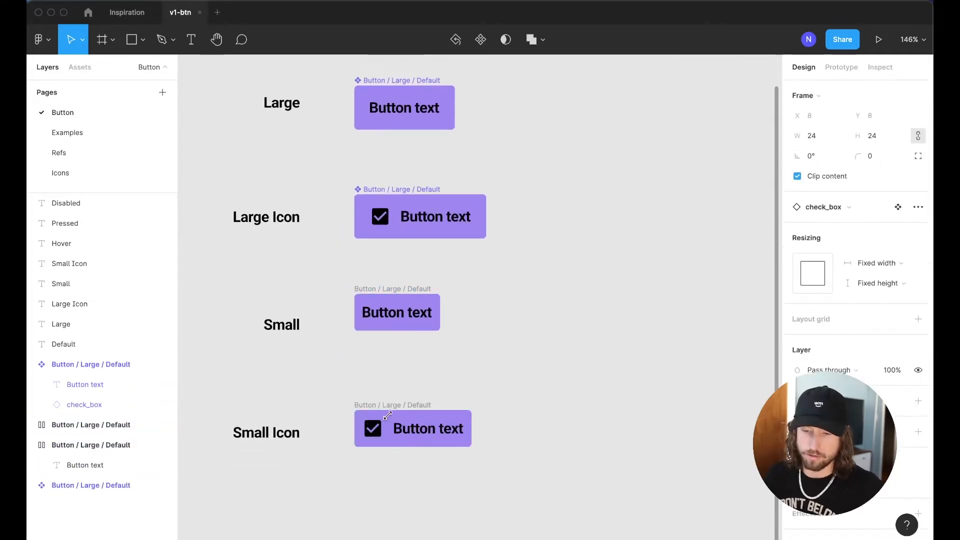
left_click(399, 405)
left_click(844, 252)
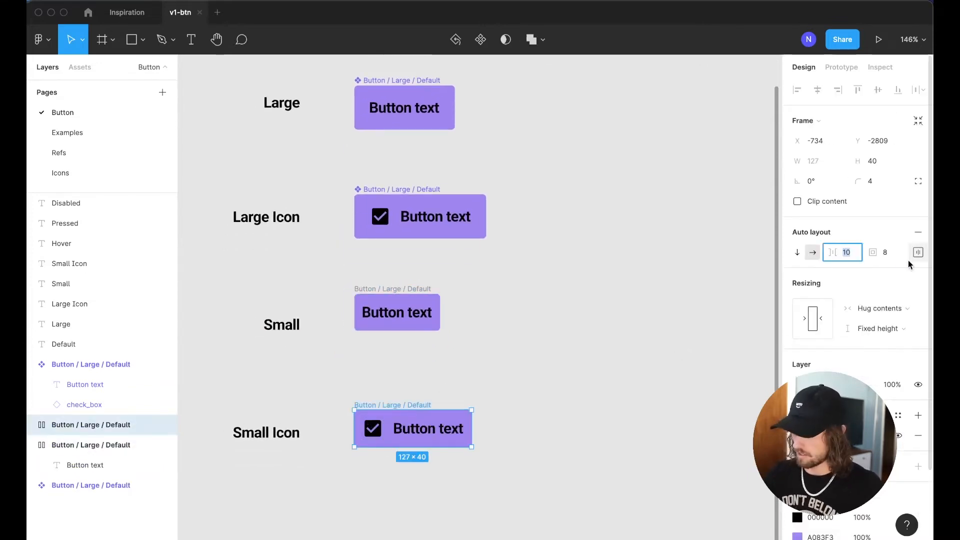
scroll(341, 172, "down", 2)
left_click_drag(319, 230, 524, 444)
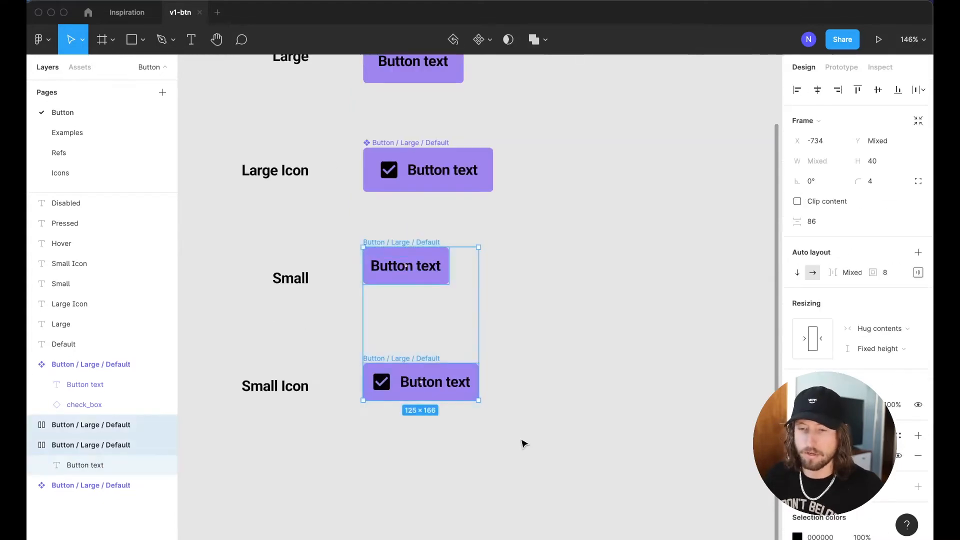
Batch-rename both small buttons, replacing 'Large' with 'Small' in their names
key("super+r")
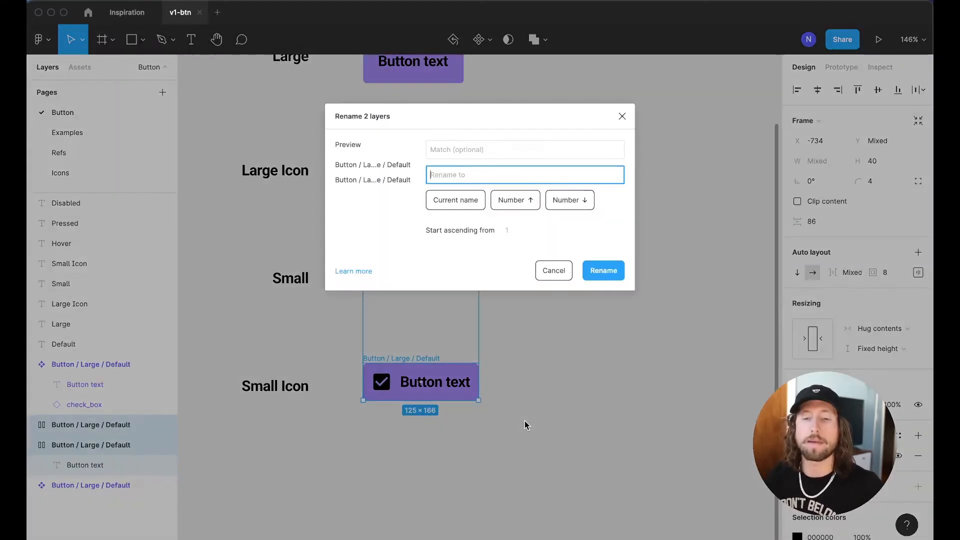
key("shift+Tab")
type("Large")
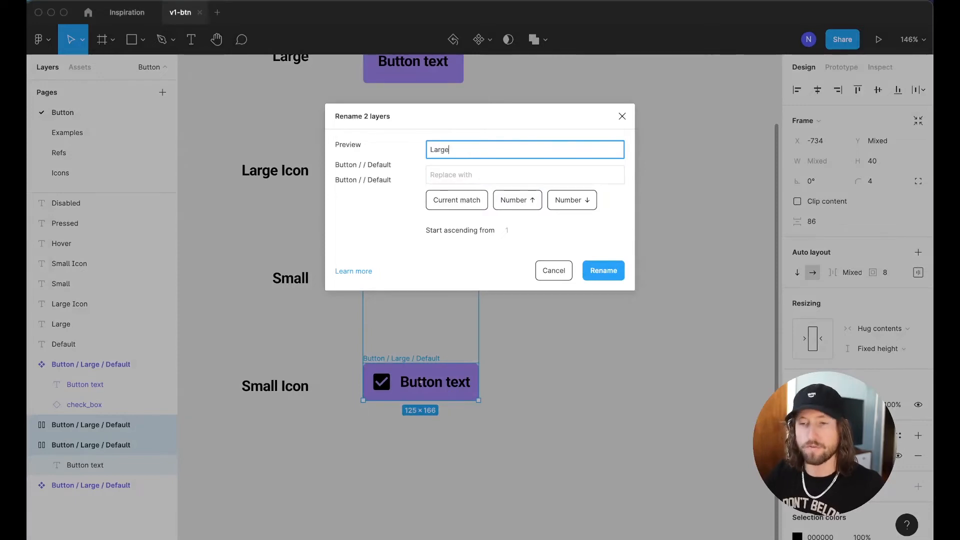
key("Tab")
type("Small")
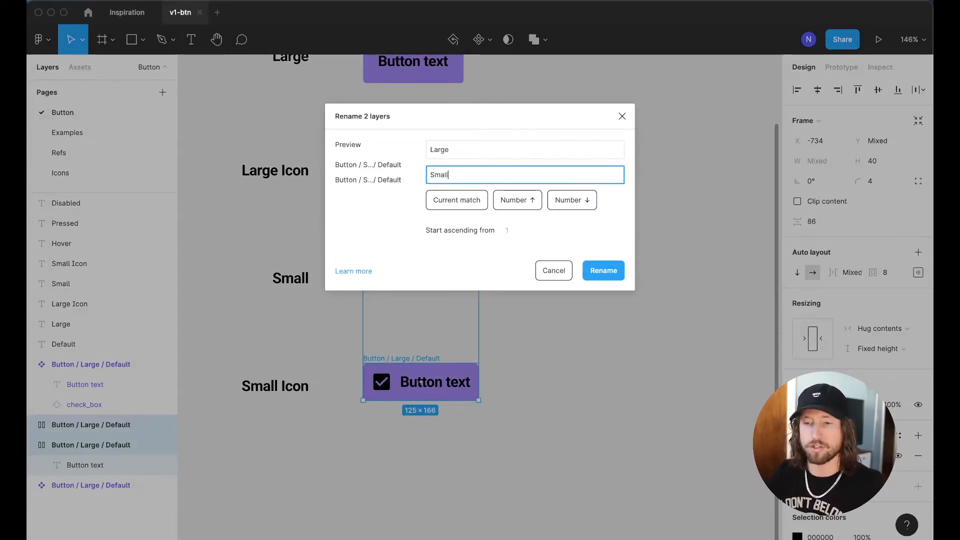
key("Return")
left_click(578, 426)
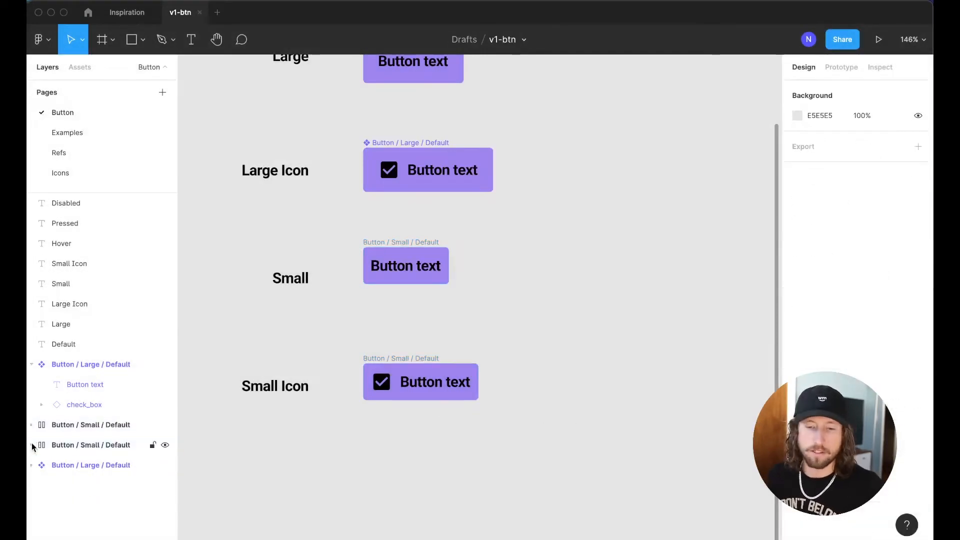
Move the second Large component layer up to second place in the Layers panel
left_click(75, 465)
left_click(33, 364)
left_click_drag(66, 434, 119, 371)
Nudge the Small button down to even the spacing, then make it and the Small Icon button components
left_click(230, 344)
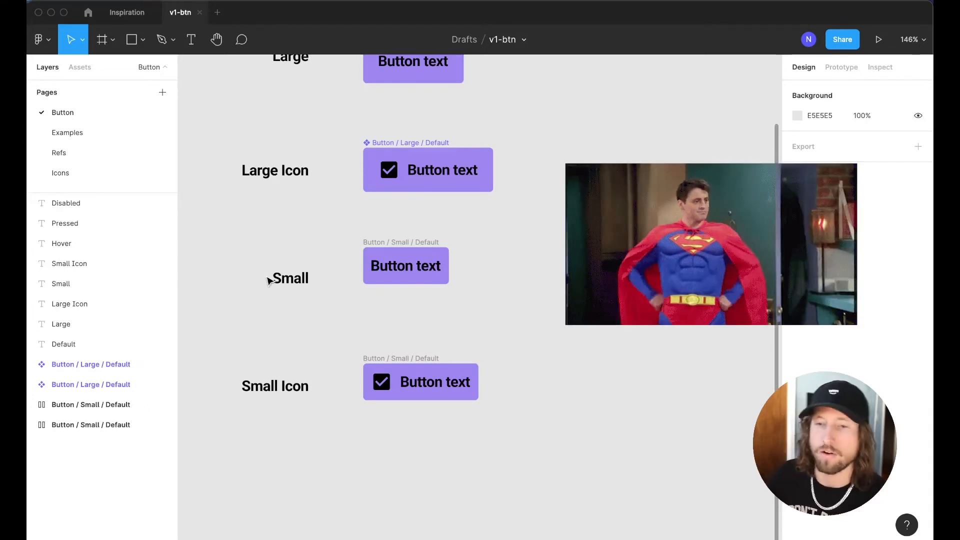
scroll(269, 280, "up", 2)
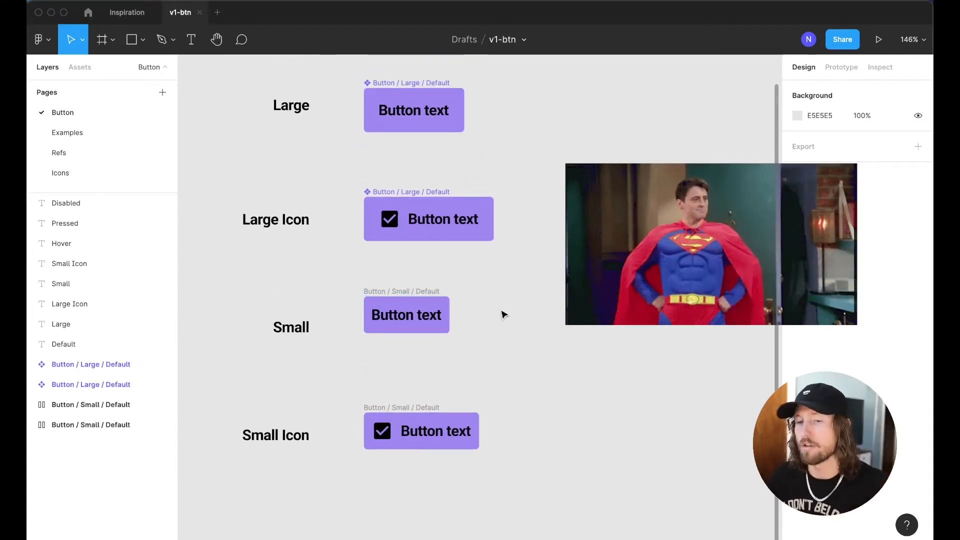
left_click_drag(414, 291, 412, 299)
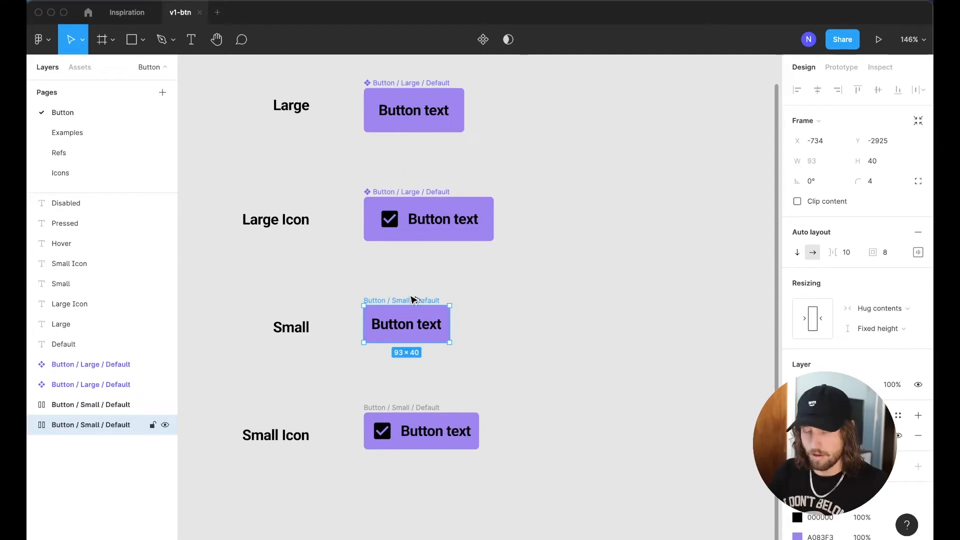
key("super+alt+k")
left_click(417, 407)
key("super+alt+k")
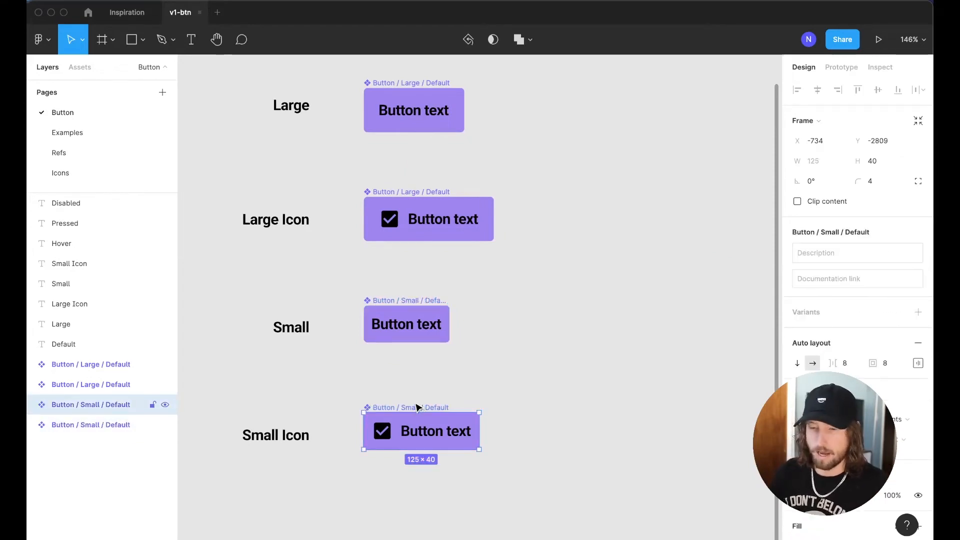
left_click(617, 417)
scroll(409, 385, "down", 3)
scroll(409, 385, "right", 2)
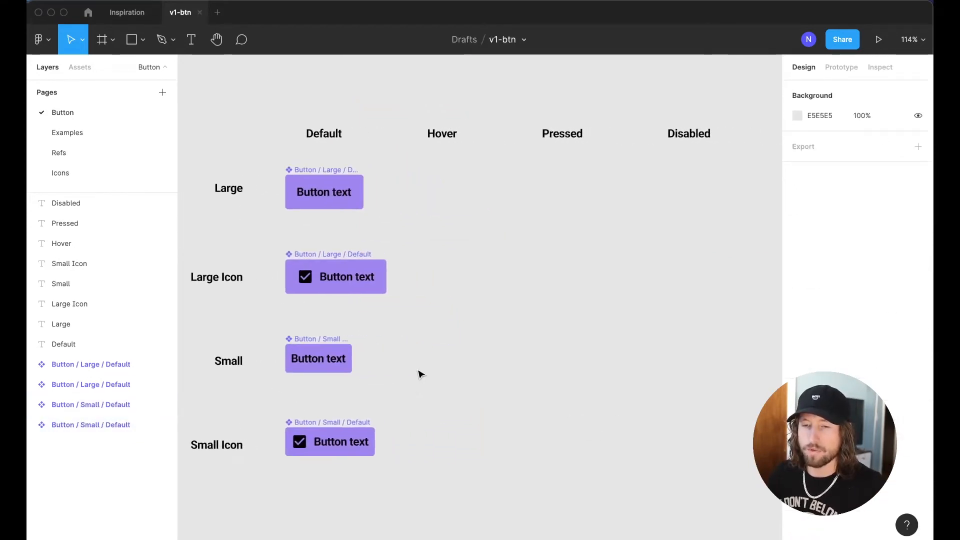
left_click_drag(265, 94, 394, 502)
left_click_drag(387, 289, 422, 292)
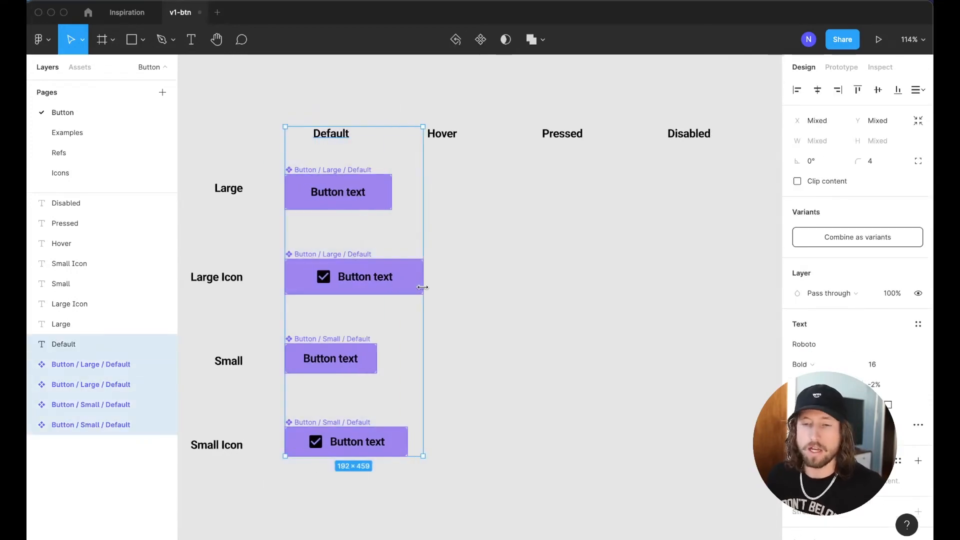
key("super+z")
left_click(430, 232)
left_click_drag(276, 154, 422, 486)
left_click_drag(416, 159, 740, 497)
left_click_drag(259, 104, 407, 476)
left_click(423, 415)
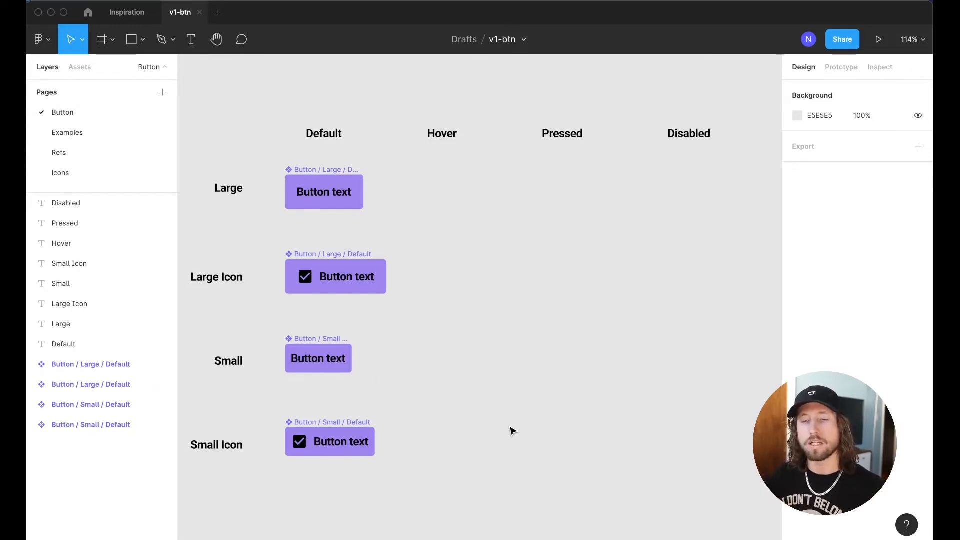
scroll(512, 431, "down", 2)
scroll(512, 431, "left", 1)
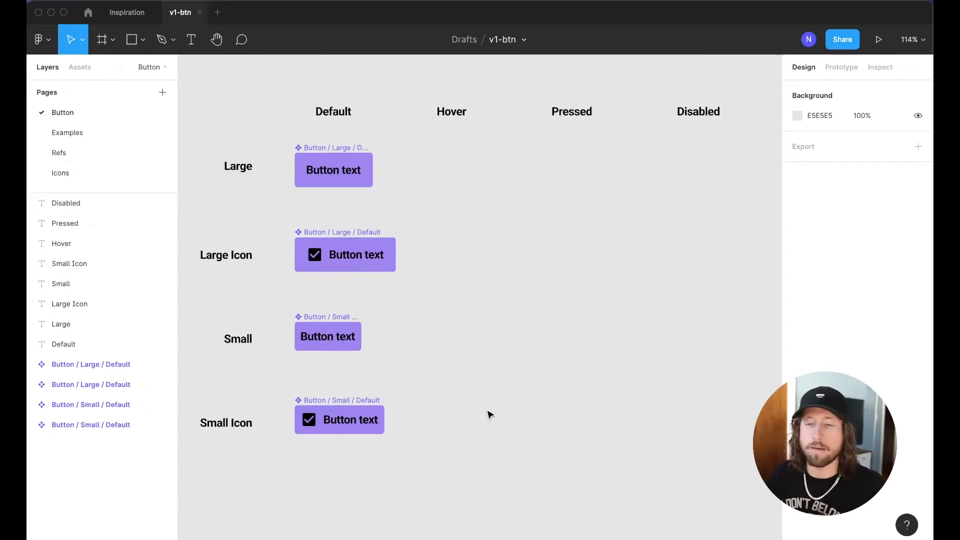
left_click_drag(268, 129, 398, 461)
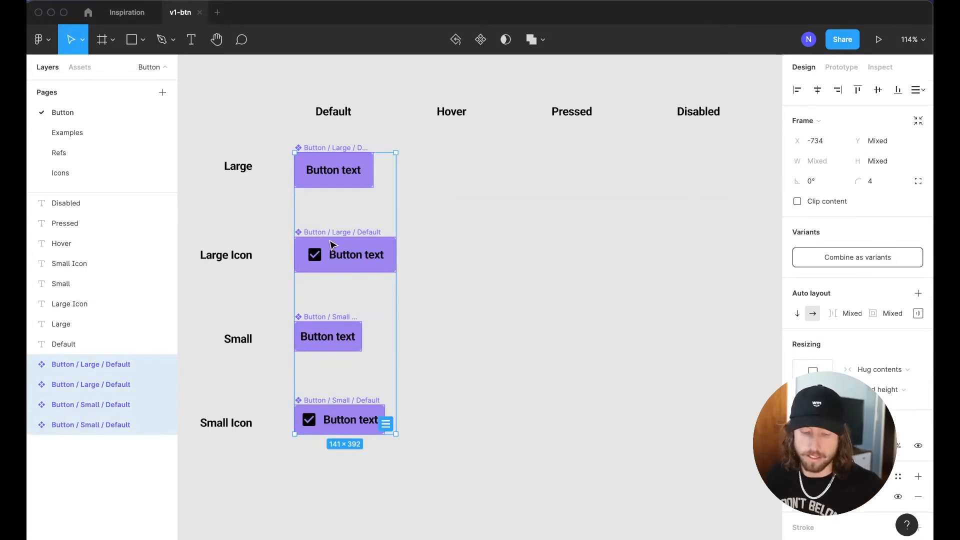
Duplicate the four Default buttons into the Hover column and center the Hover label above them
left_click_drag(328, 252, 453, 268)
left_click_drag(450, 112, 466, 111)
left_click_drag(412, 127, 580, 433)
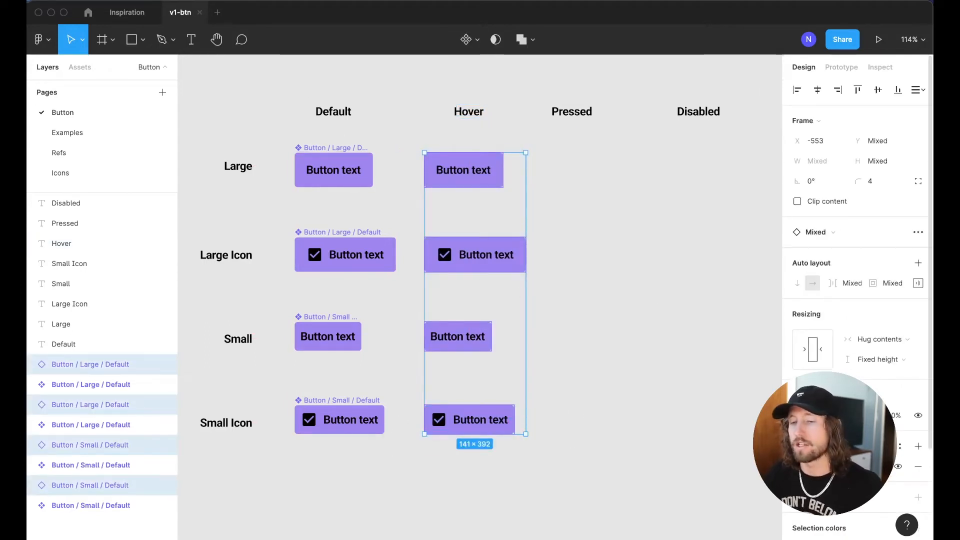
scroll(850, 325, "down", 5)
left_click(797, 341)
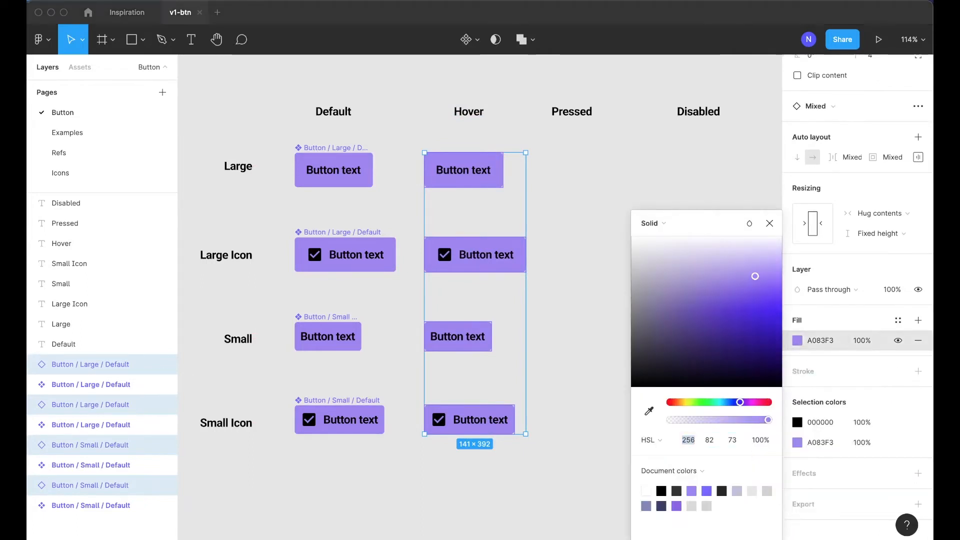
Set the Hover fill to HSL saturation 62 and lightness 61, giving 7F5ED9
left_click(692, 226)
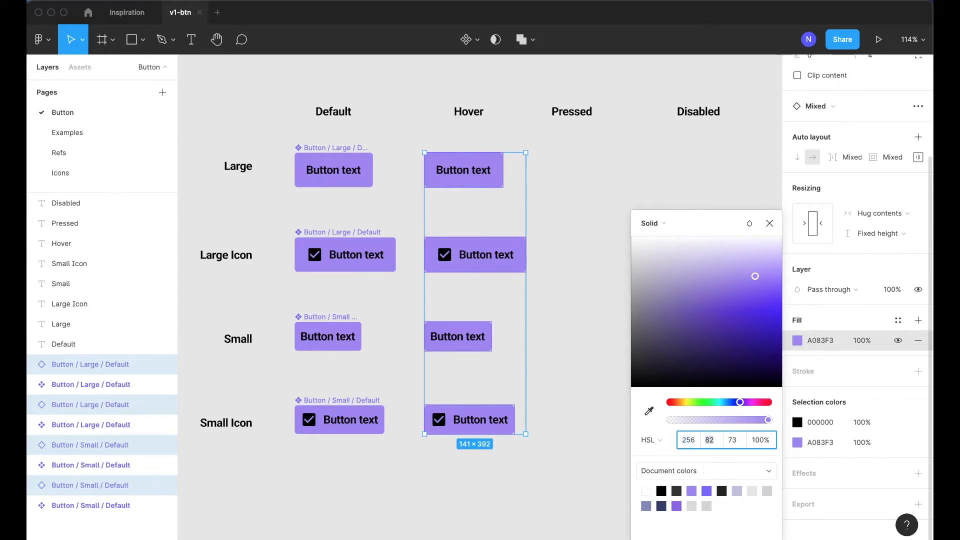
key("shift+Tab")
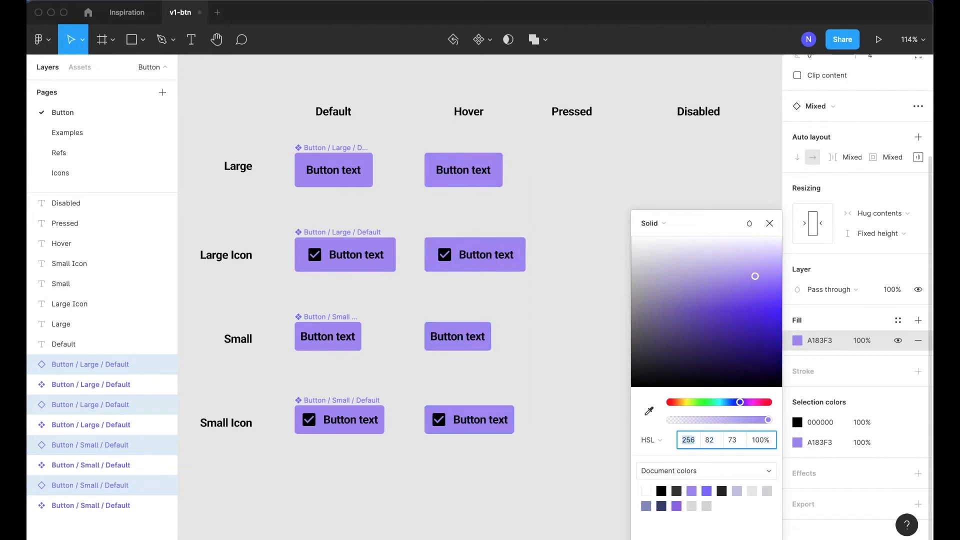
key("Tab")
key("Tab")
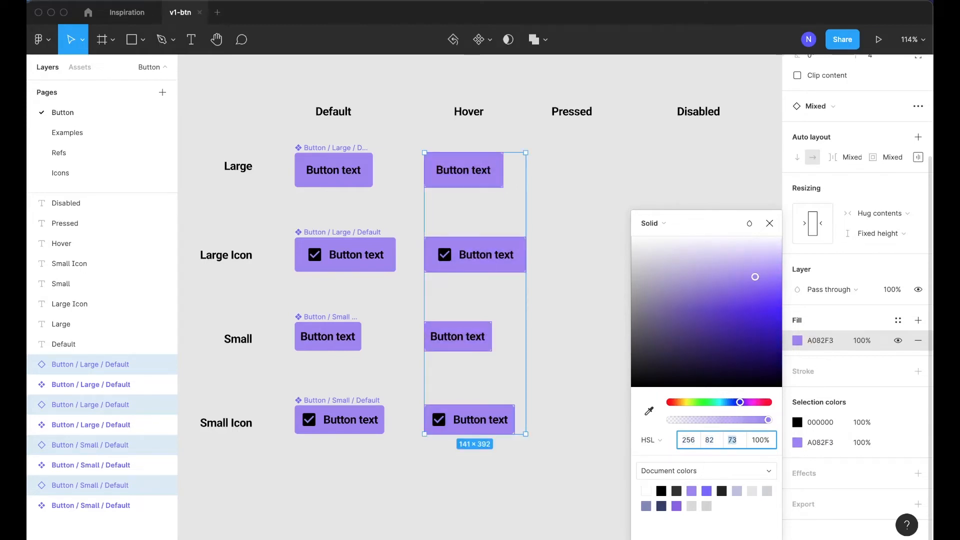
key("shift+Down")
key("shift+Tab")
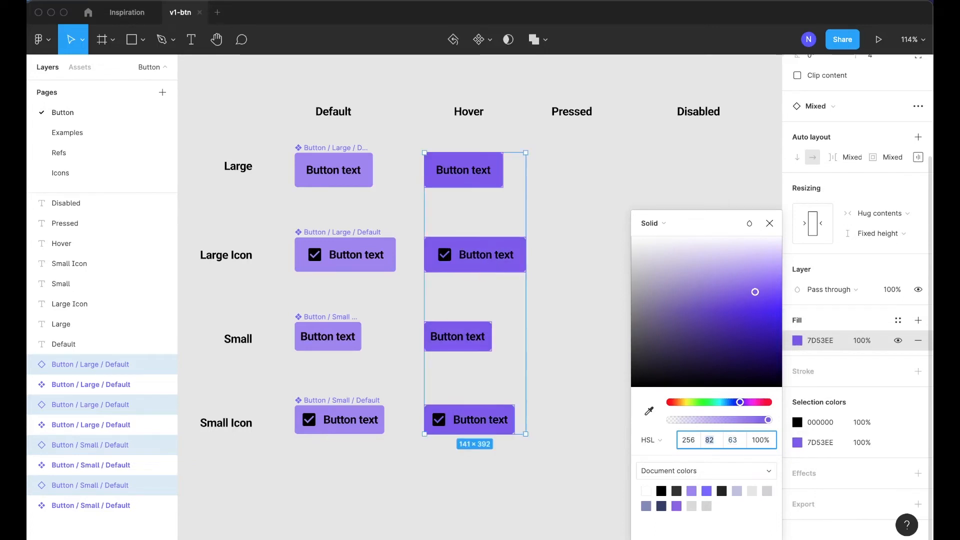
key("shift+Down")
key("shift+Down")
key("Tab")
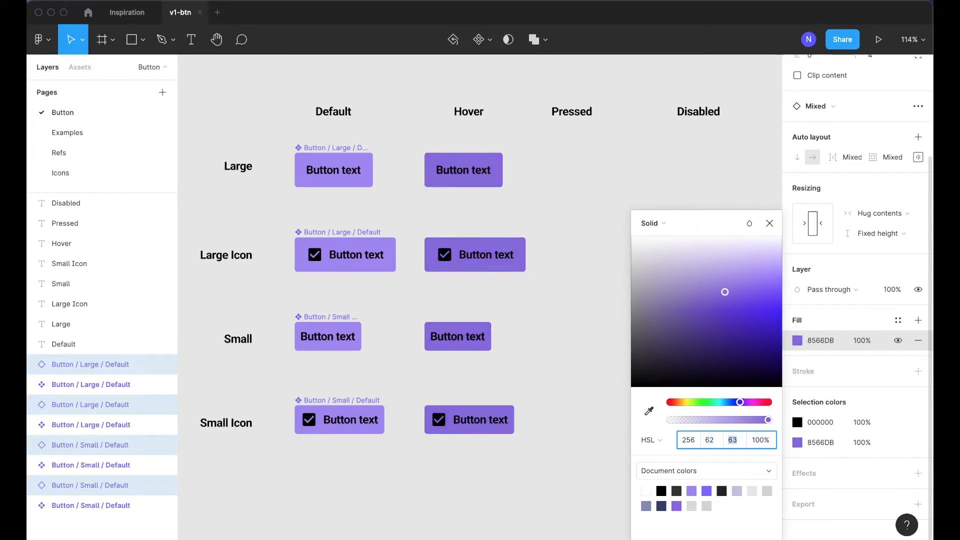
key("Down")
key("Down")
key("Down")
key("Up")
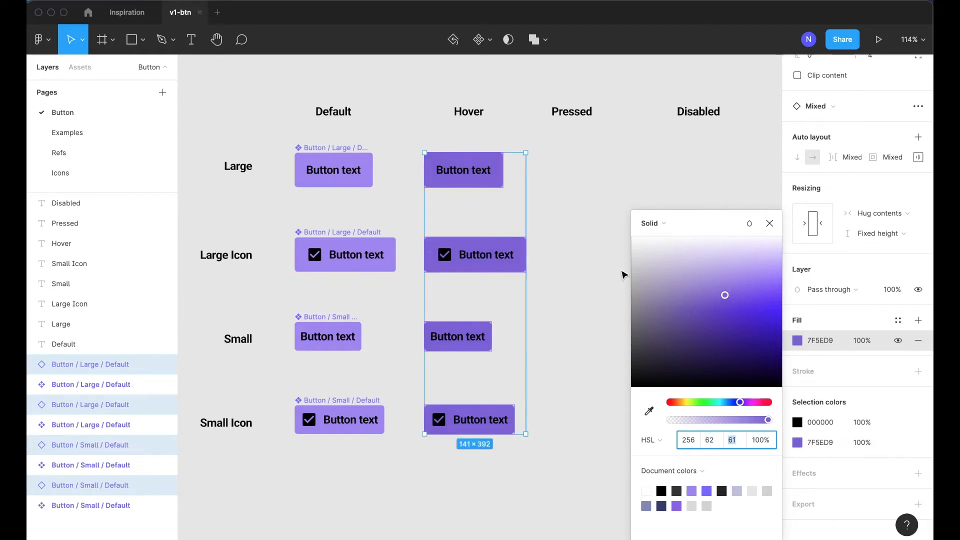
Add a drop shadow with blur 12 to the Hover buttons
left_click(918, 473)
left_click(797, 495)
key("Tab")
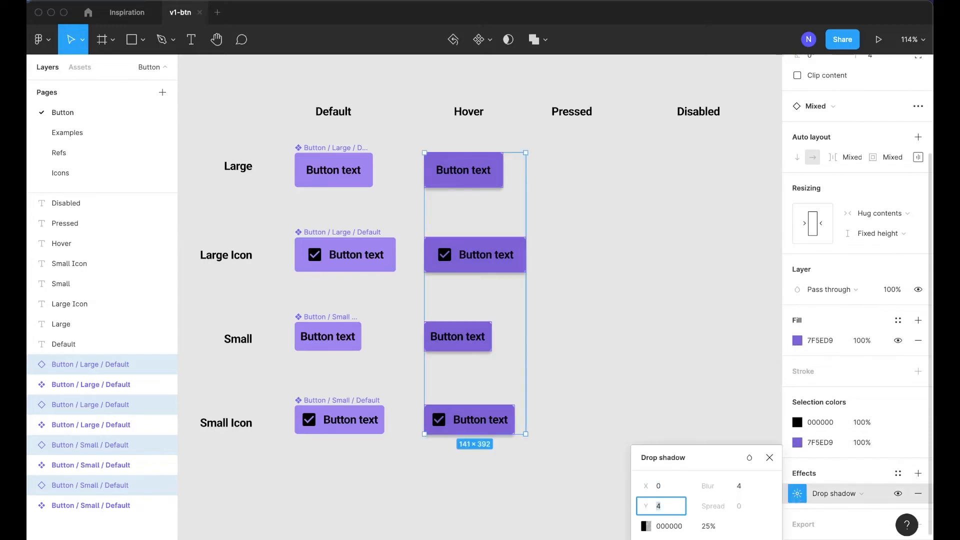
key("Tab")
type("12")
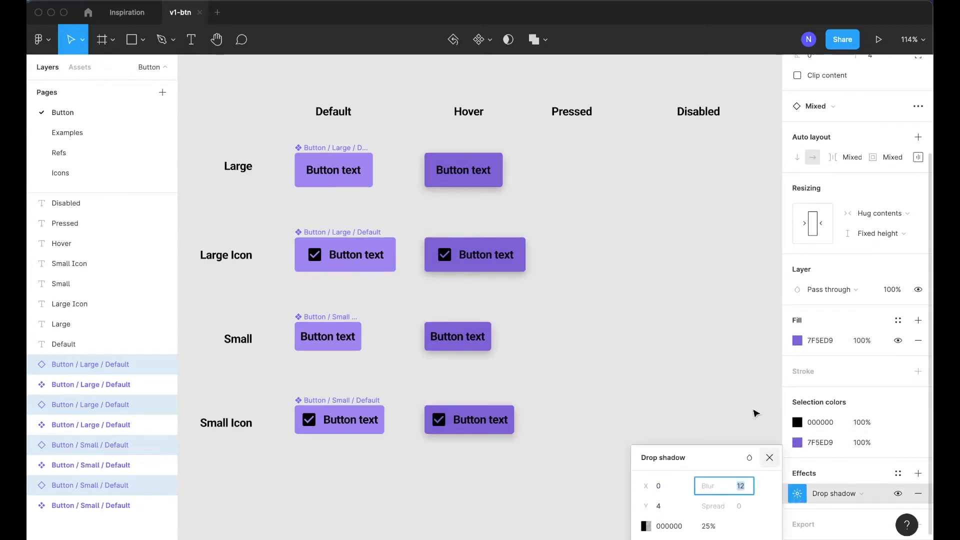
key("Return")
Shift the Hover label slightly left to center it over its column
left_click(684, 334)
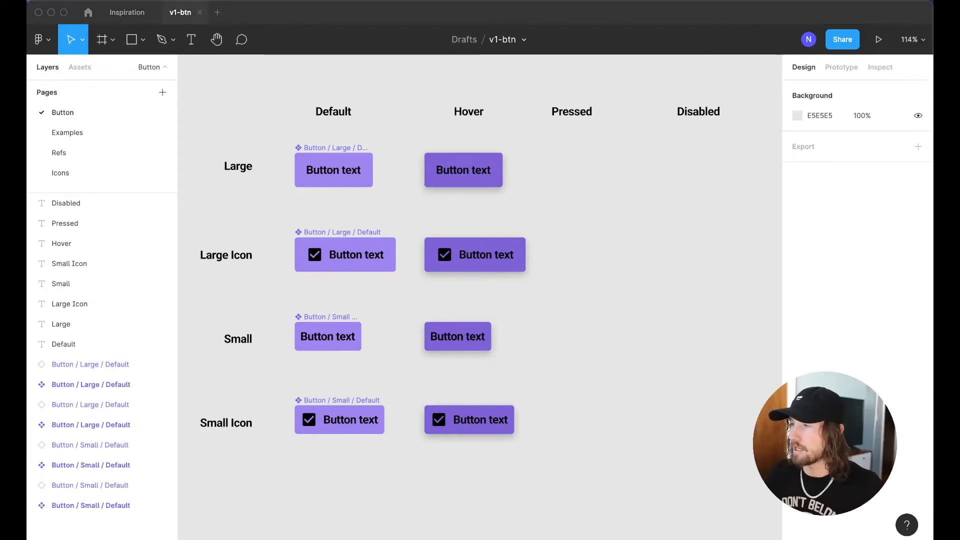
left_click_drag(465, 118, 460, 119)
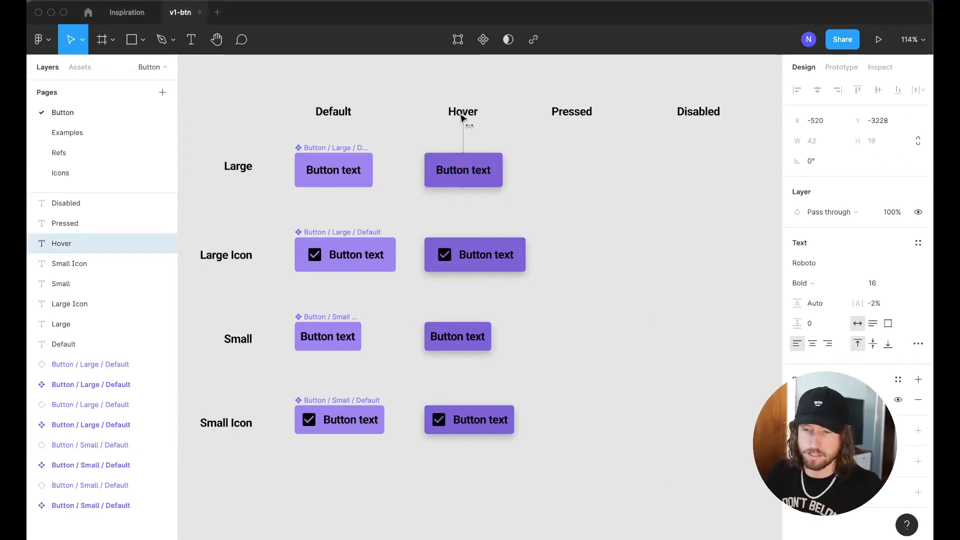
left_click(446, 94)
Move the four Hover buttons to the top of the layer list and reselect them
left_click(450, 169)
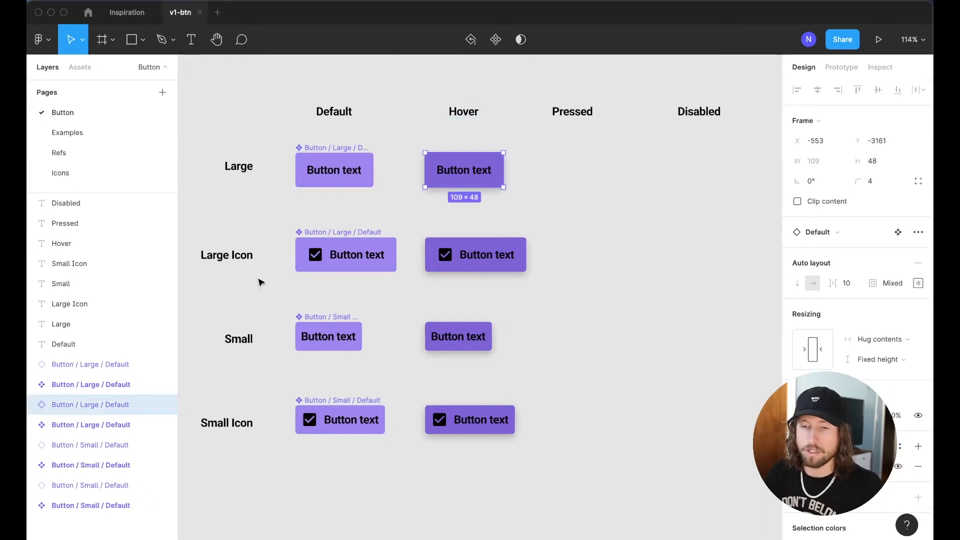
left_click_drag(417, 145, 562, 473)
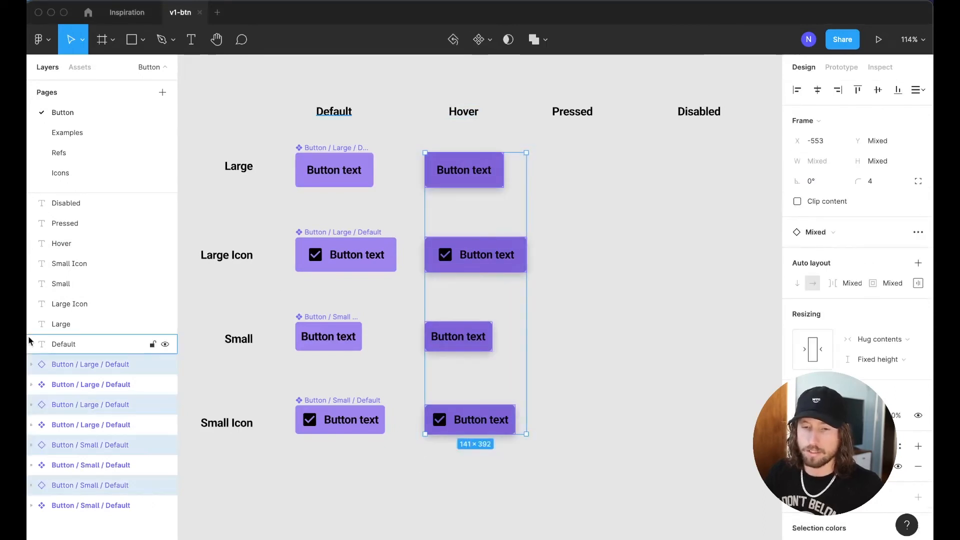
left_click_drag(75, 372, 77, 383)
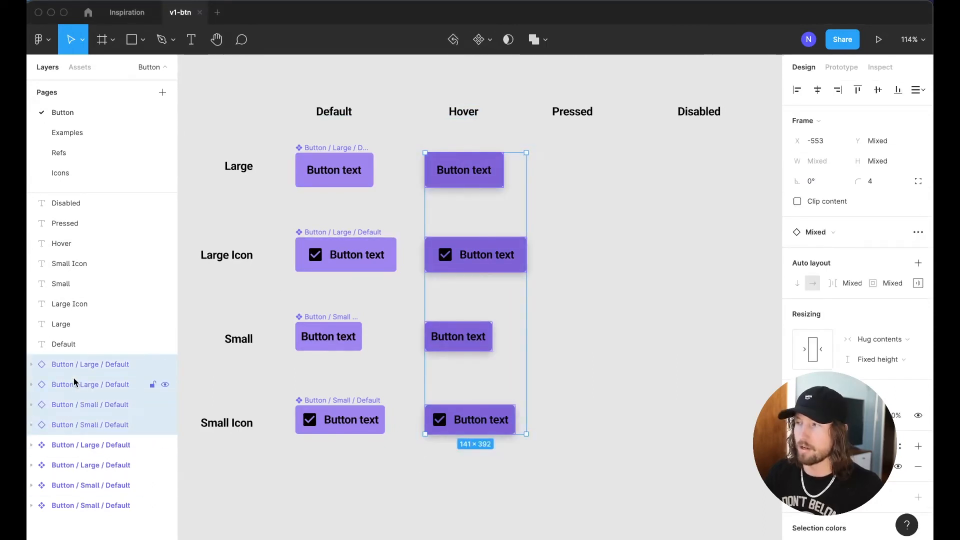
left_click(587, 207)
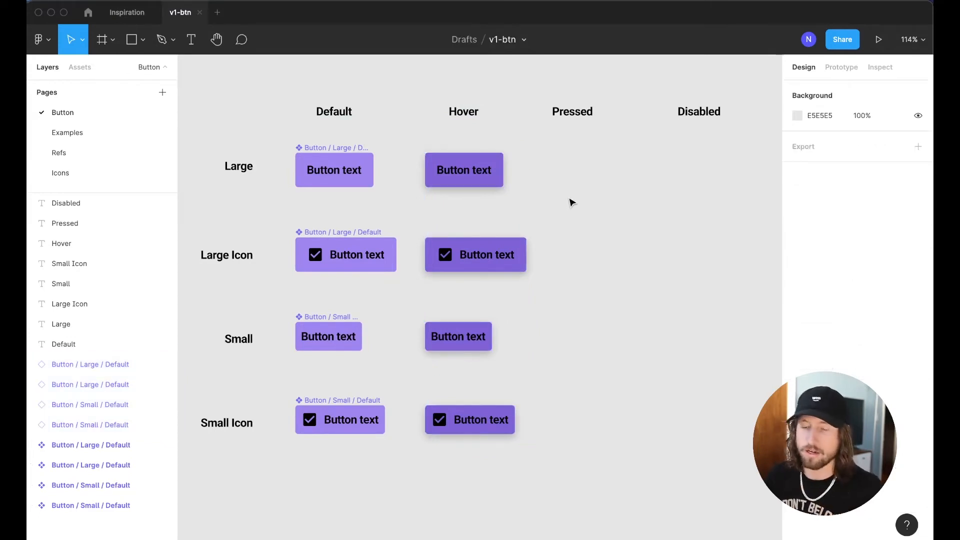
left_click_drag(408, 141, 481, 458)
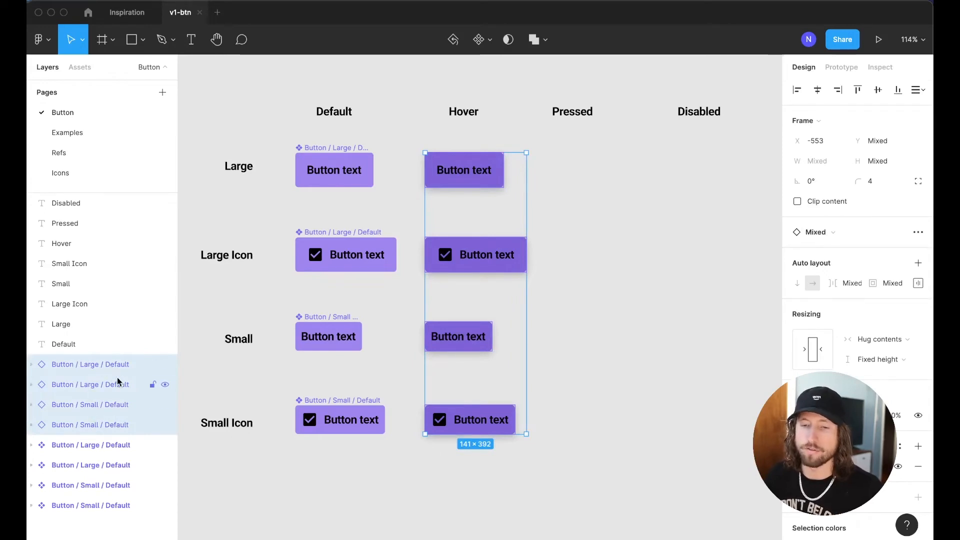
Batch-rename the four Hover buttons, replacing 'Default' with 'Hover'
key("super+r")
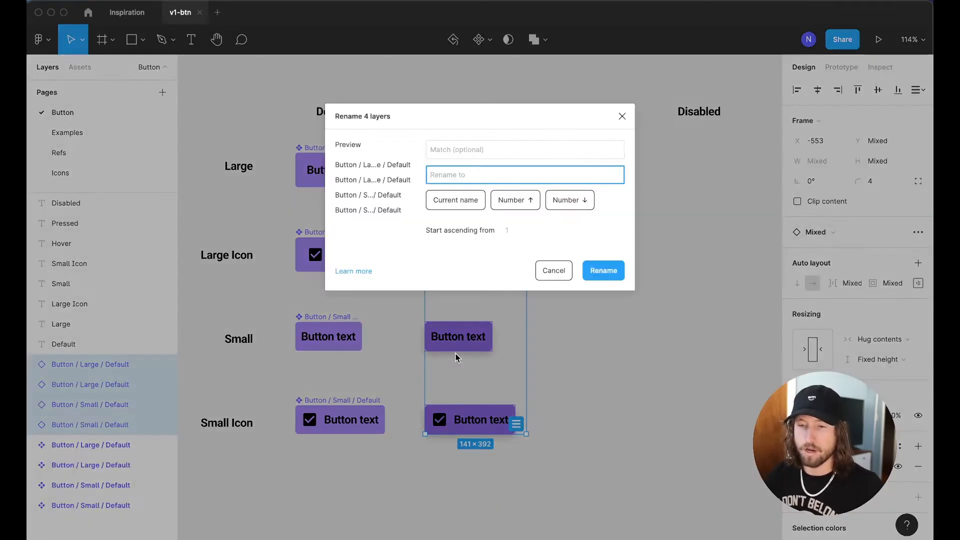
key("shift+Tab")
type("Default")
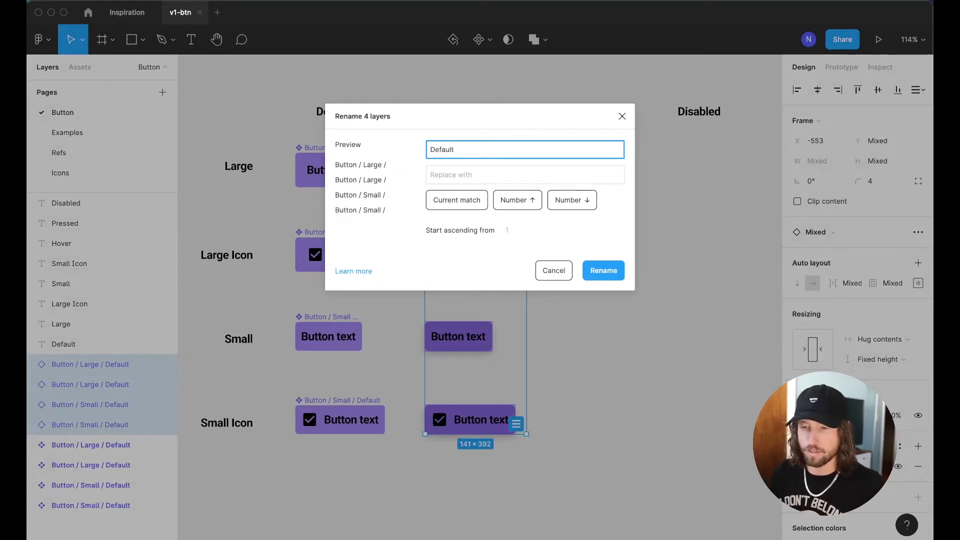
key("Escape")
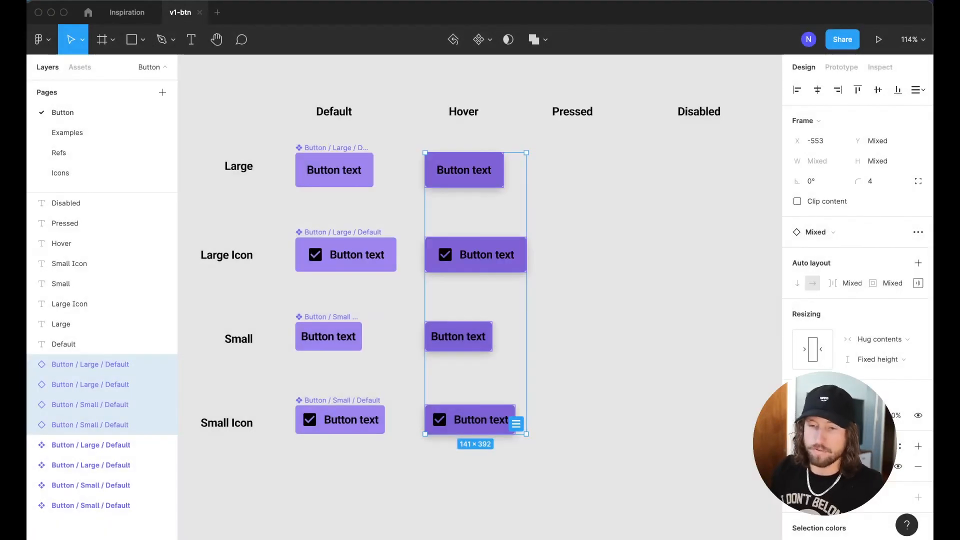
key("super+r")
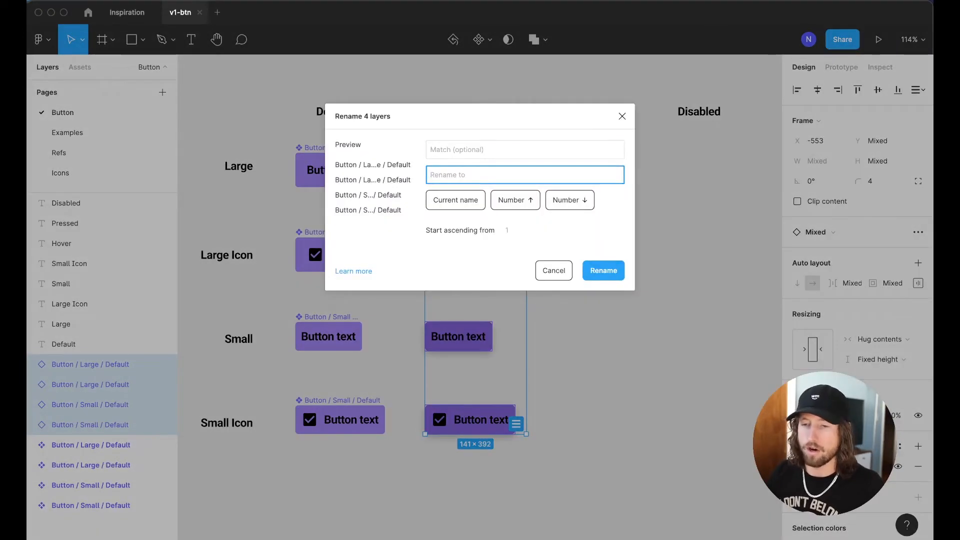
key("shift+Tab")
type("Default")
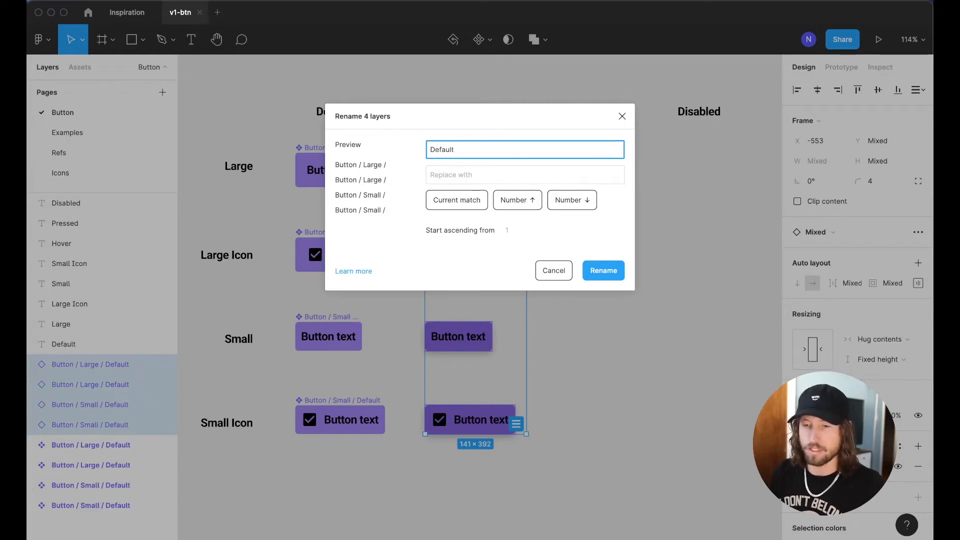
key("Tab")
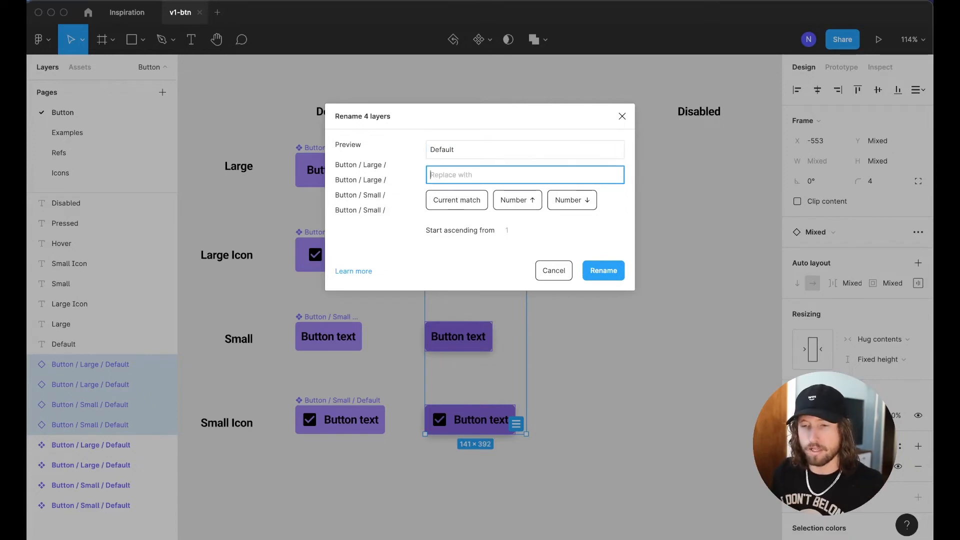
type("Hover")
key("Return")
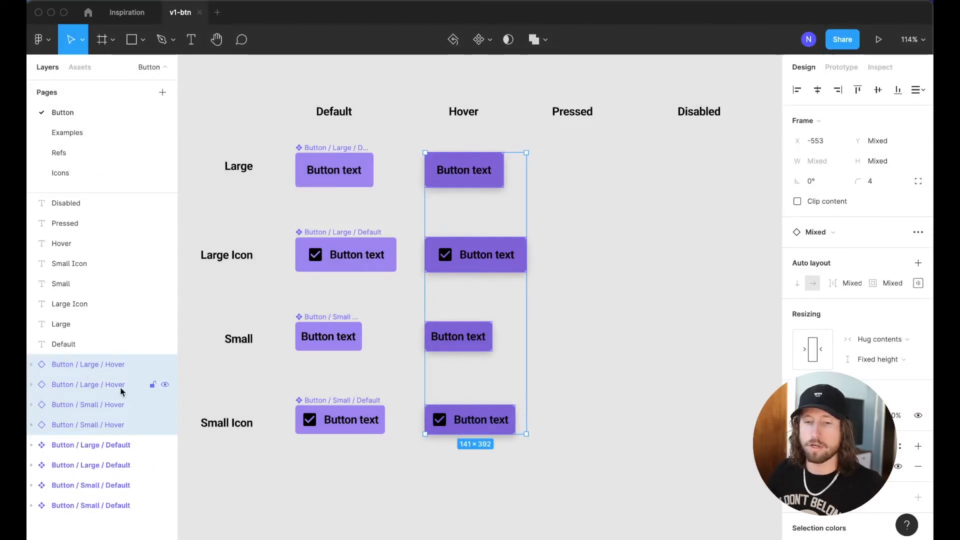
Make each Hover button (Large Icon, Large, Small Icon, Small) its own component
left_click_drag(635, 317, 300, 435)
left_click(265, 135)
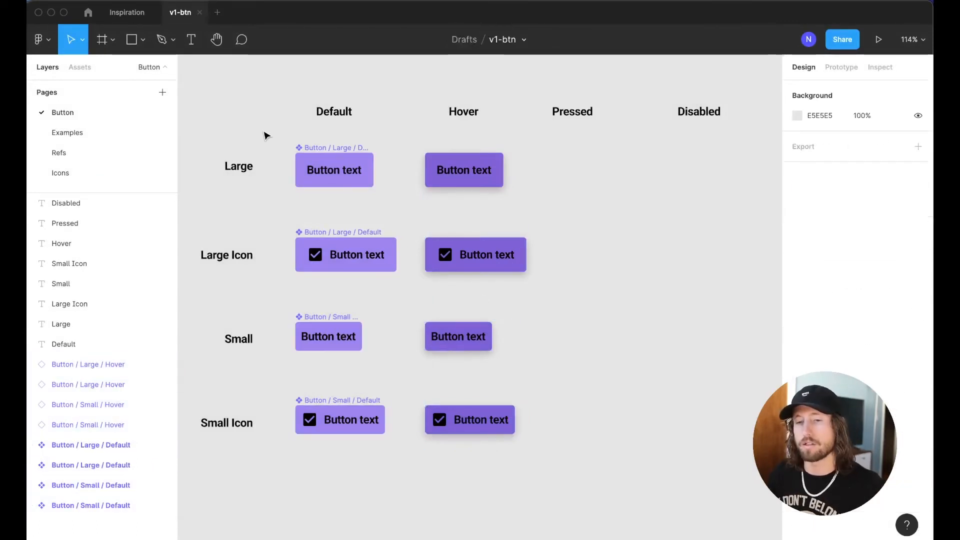
left_click_drag(402, 142, 572, 472)
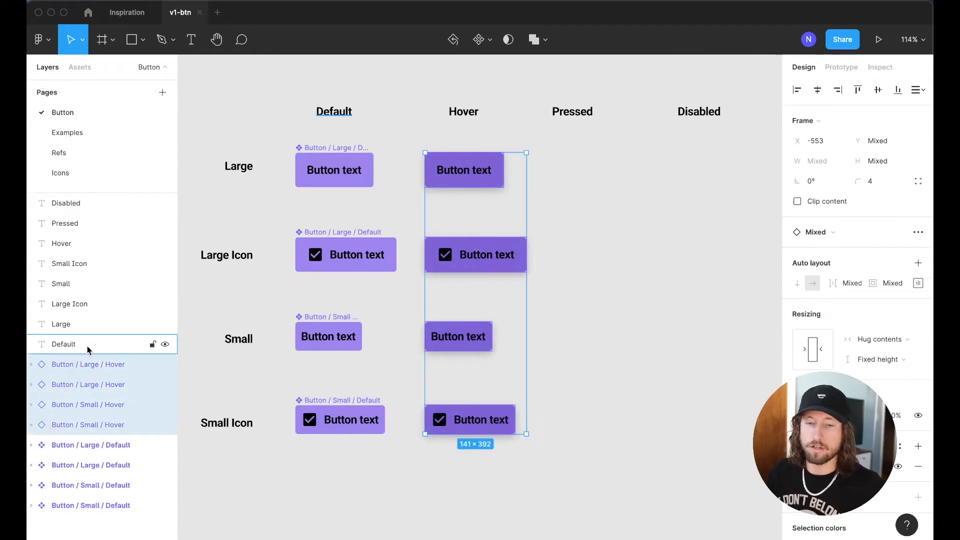
left_click(89, 361)
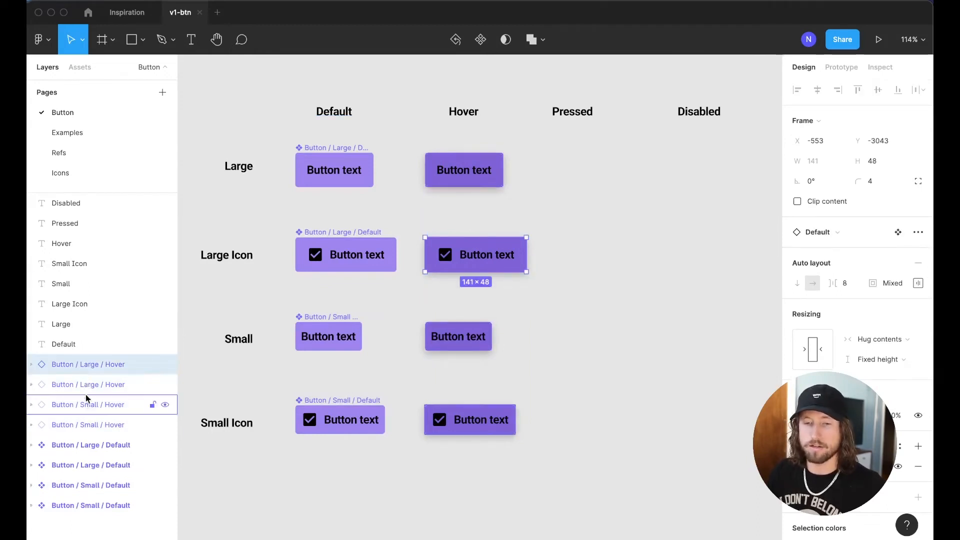
key("ctrl+alt+k")
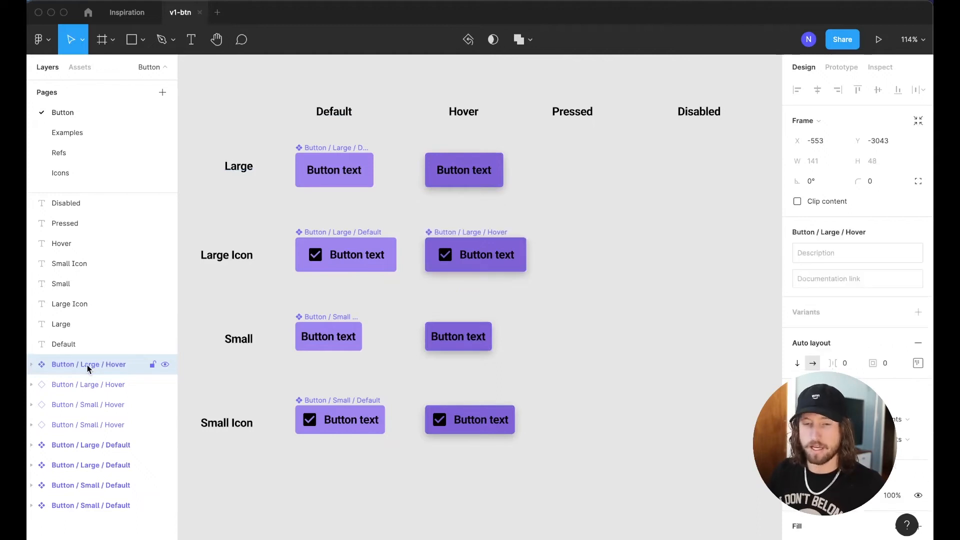
key("Tab")
key("ctrl+alt+k")
key("Tab")
key("ctrl+alt+k")
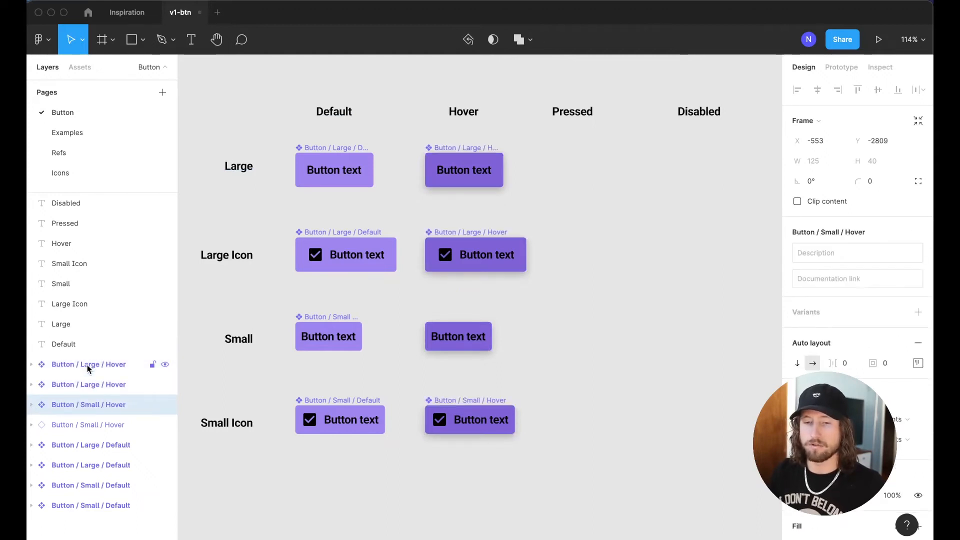
key("Tab")
key("ctrl+alt+k")
Try widening the Default column buttons, then undo the width change
left_click(573, 408)
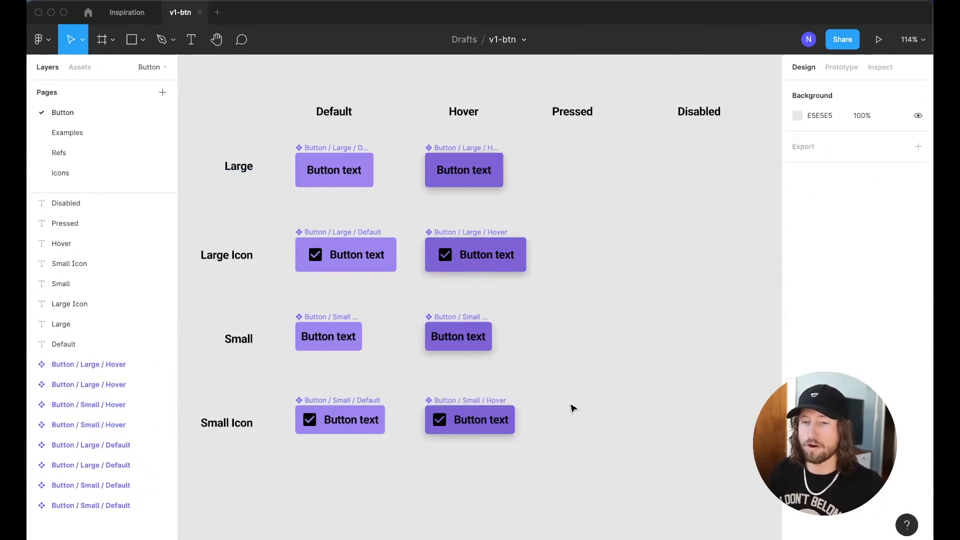
left_click_drag(264, 139, 399, 439)
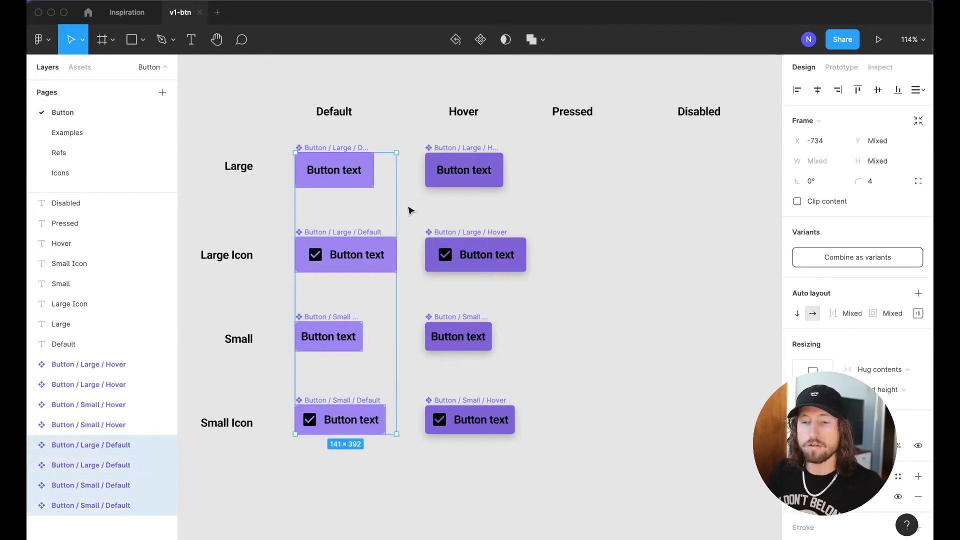
mouse_move(398, 227)
left_mouse_down()
mouse_move(417, 233)
mouse_move(408, 233)
left_mouse_up()
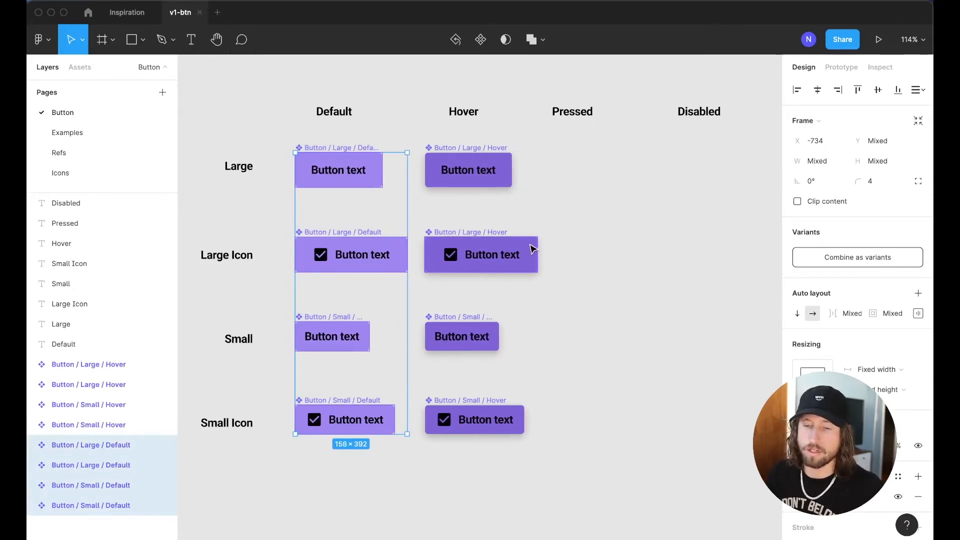
key("super+z")
left_click(627, 249)
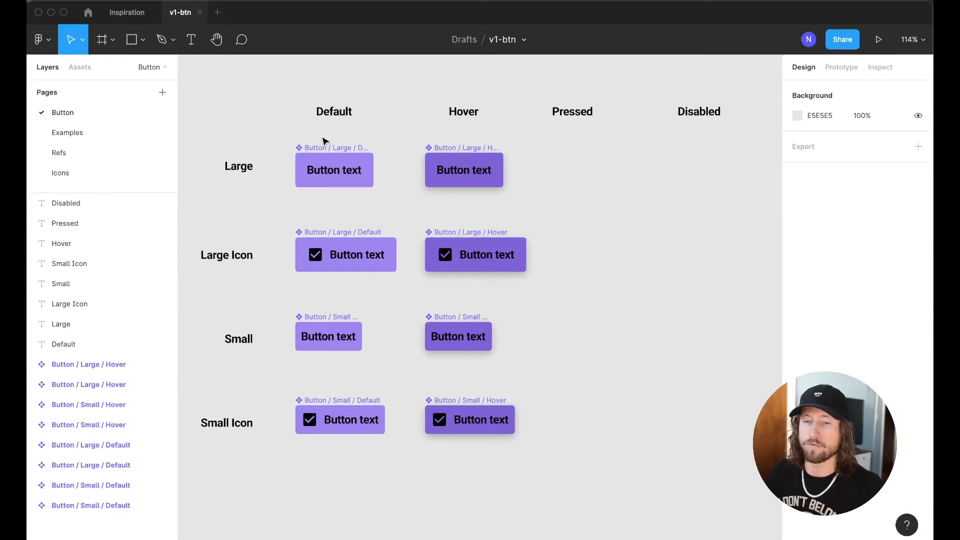
Duplicate the four Hover buttons into the Pressed column and center the Pressed label
scroll(325, 141, "right", 2)
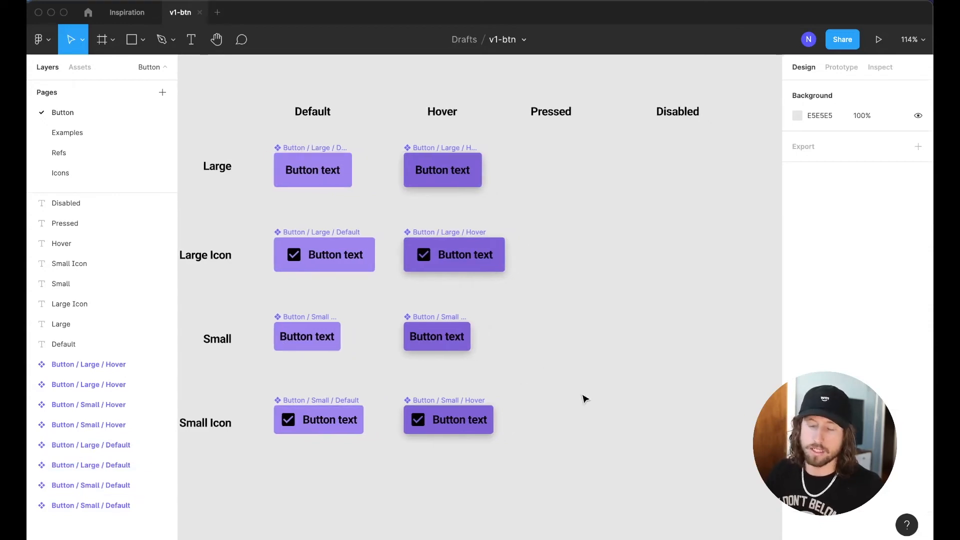
scroll(585, 399, "up", 2)
scroll(585, 398, "left", 2)
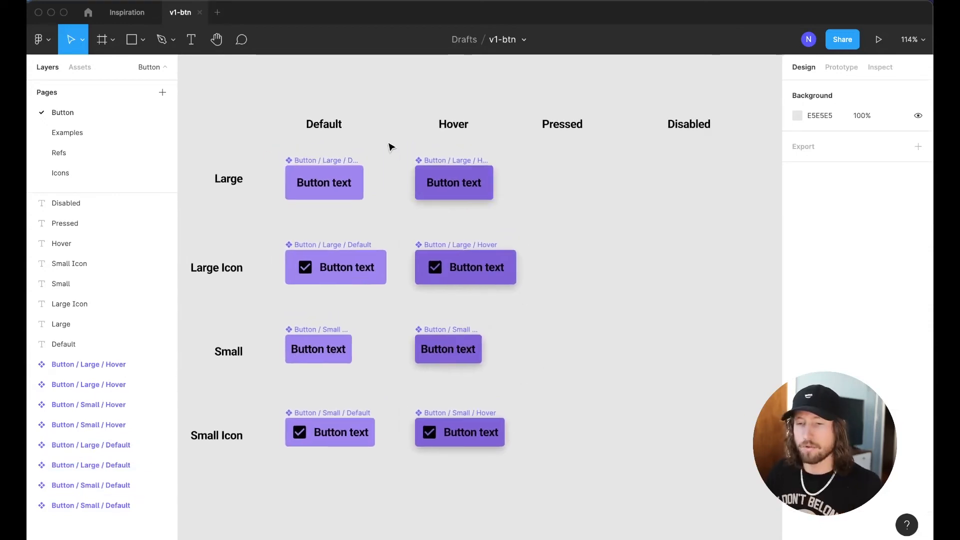
left_click_drag(390, 146, 550, 504)
left_click_drag(454, 277, 575, 244)
left_click(564, 115)
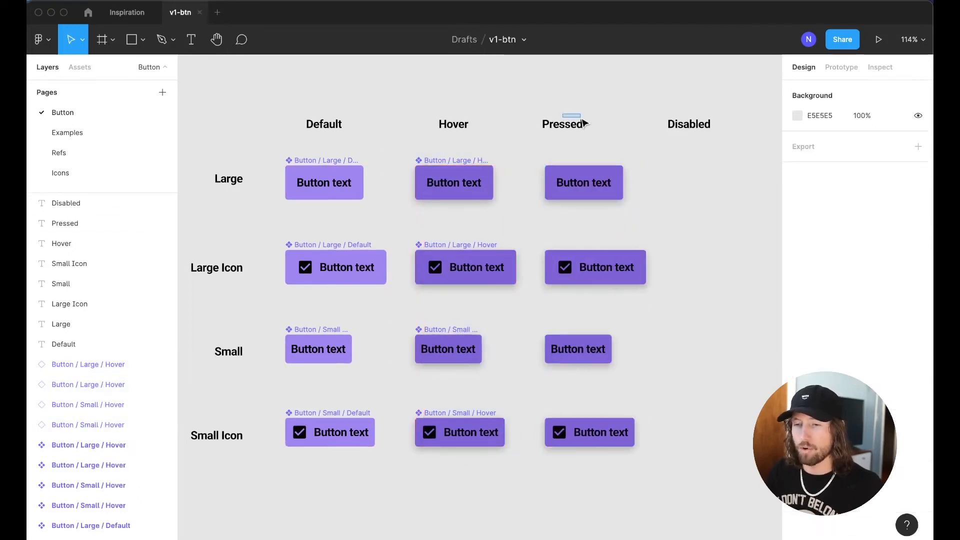
left_click_drag(567, 126, 582, 128)
Hide the drop shadow effect on the four Pressed buttons
left_click_drag(532, 146, 700, 477)
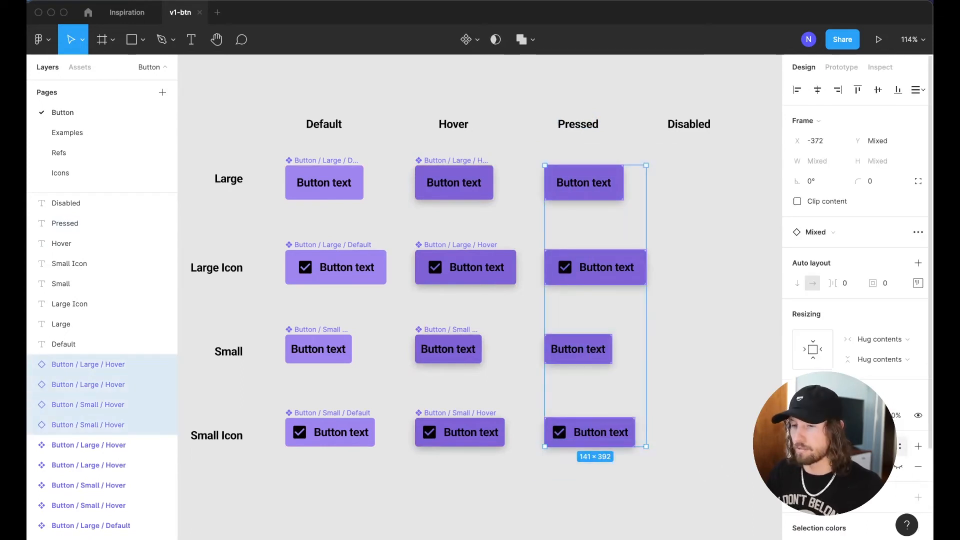
scroll(857, 300, "down", 3)
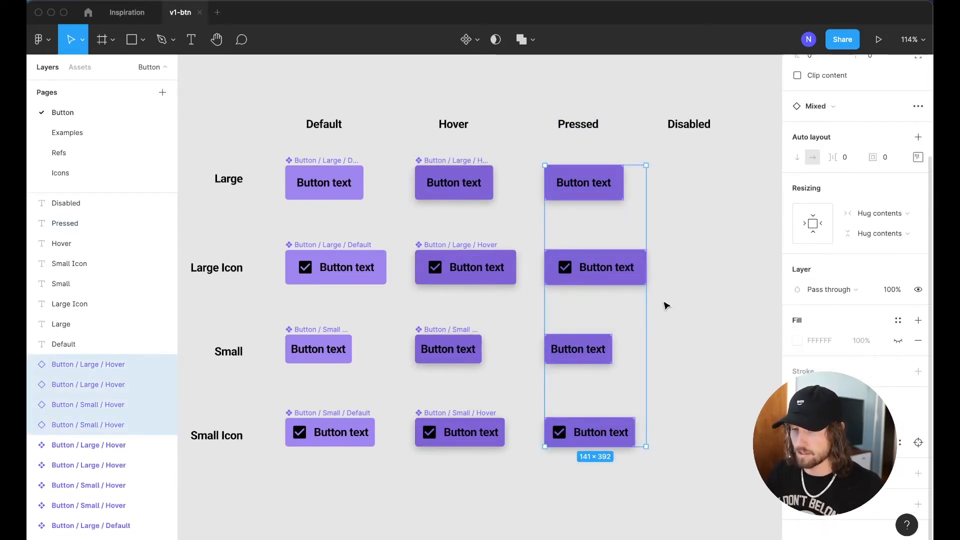
key("Return")
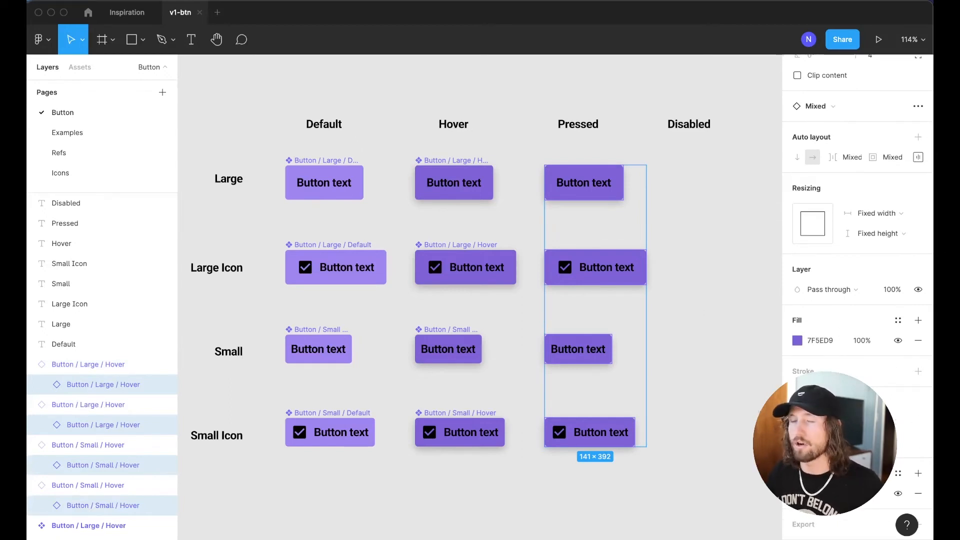
left_click(897, 495)
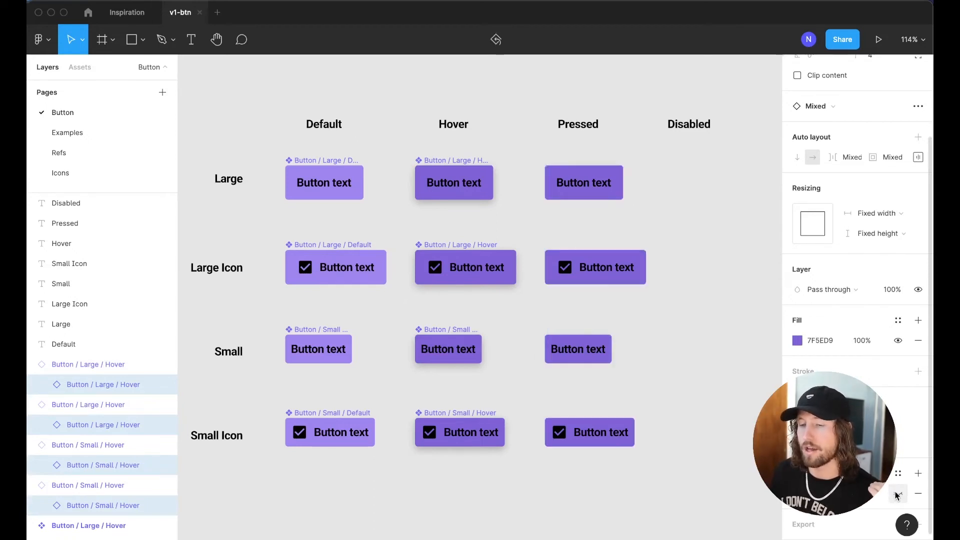
left_click(656, 384)
left_click(583, 181)
left_click_drag(529, 156, 688, 485)
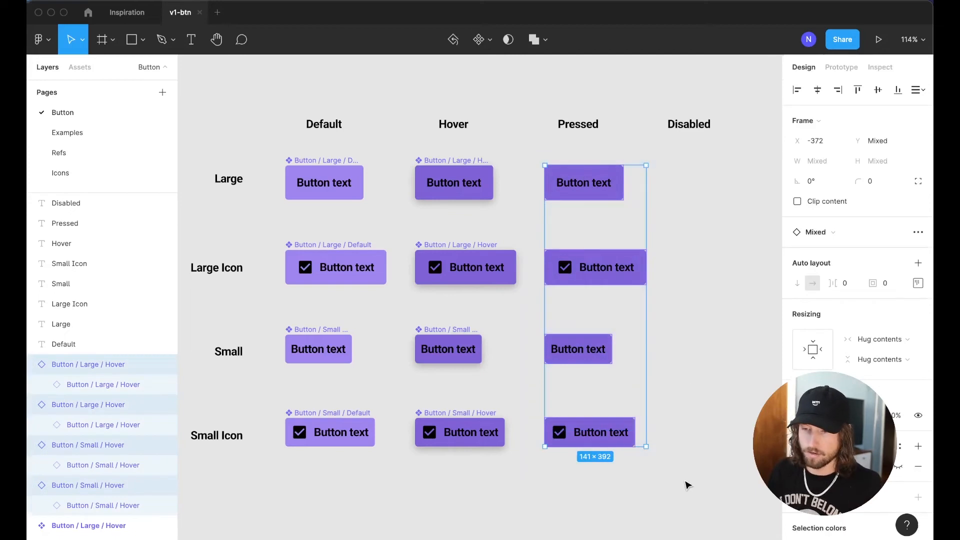
Batch-rename the copied buttons, replacing 'Hover' with 'Pressed' in their names
key("super+r")
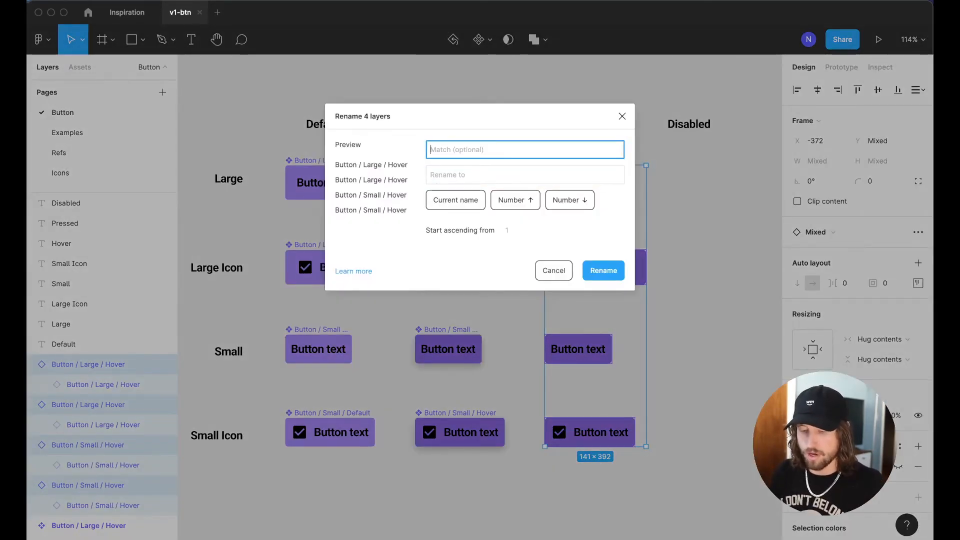
type("Hover")
key("Tab")
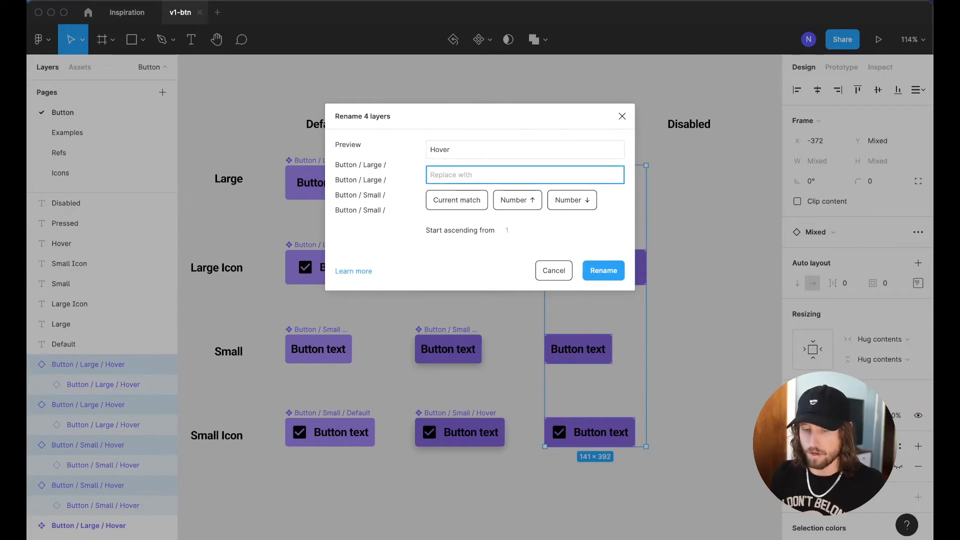
type("Pressed")
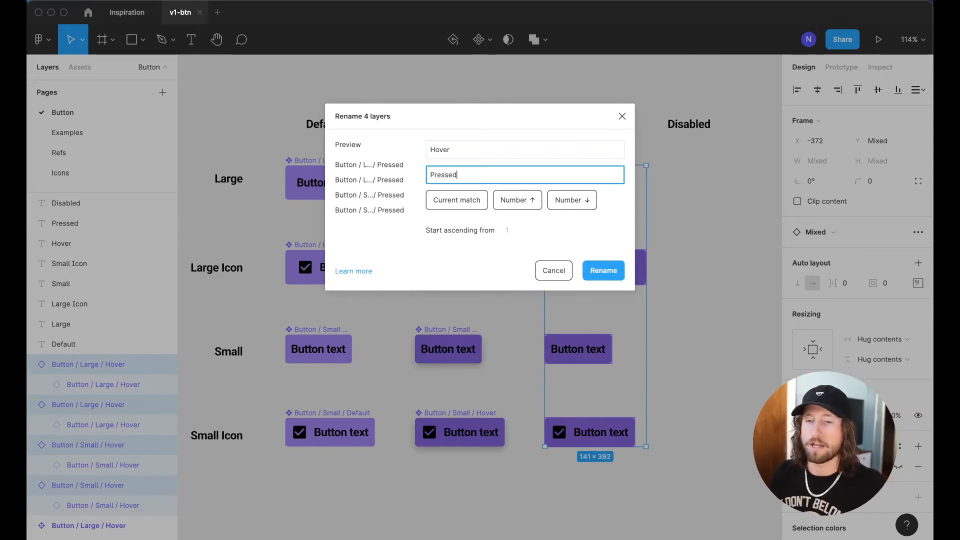
key("Return")
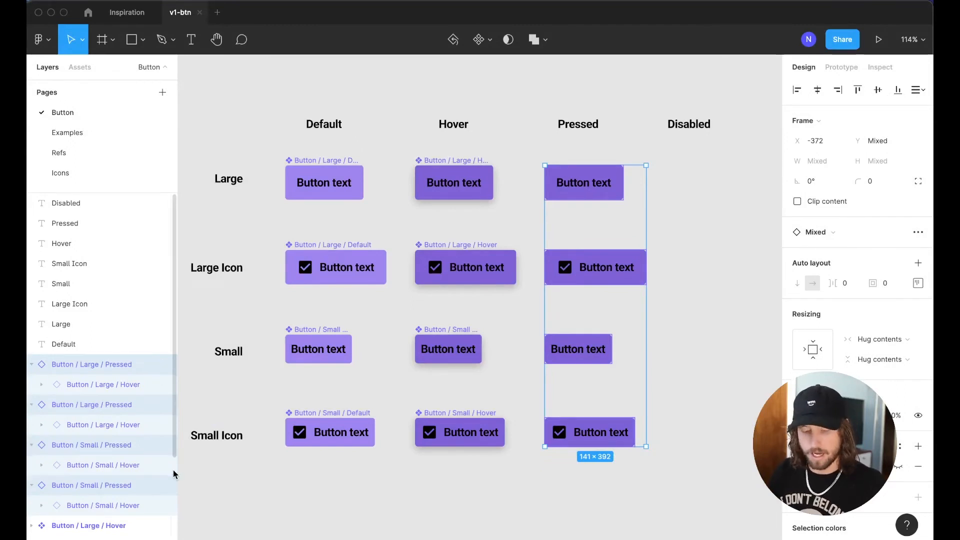
key("alt+l")
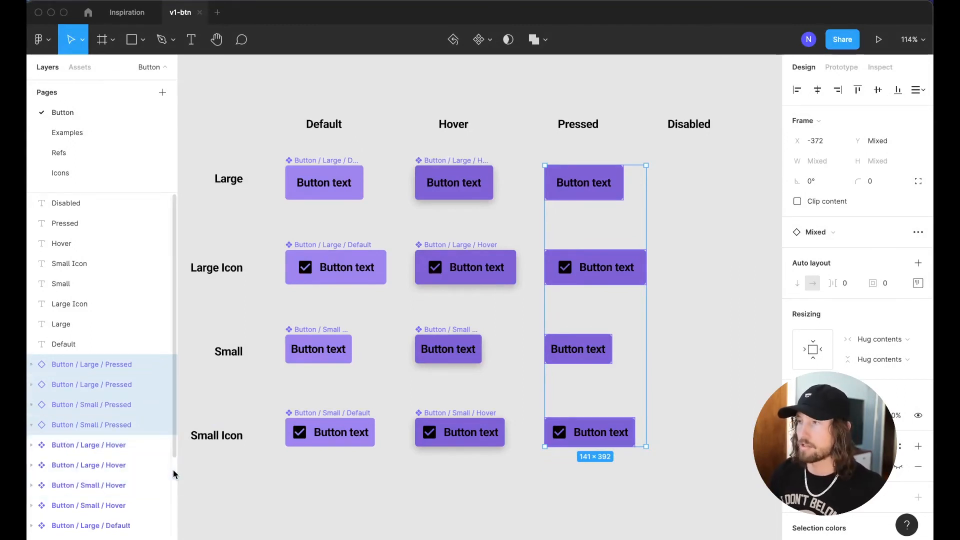
Make each of the four Pressed buttons a component with Ctrl+Alt+K
left_click(708, 302)
left_click(590, 184)
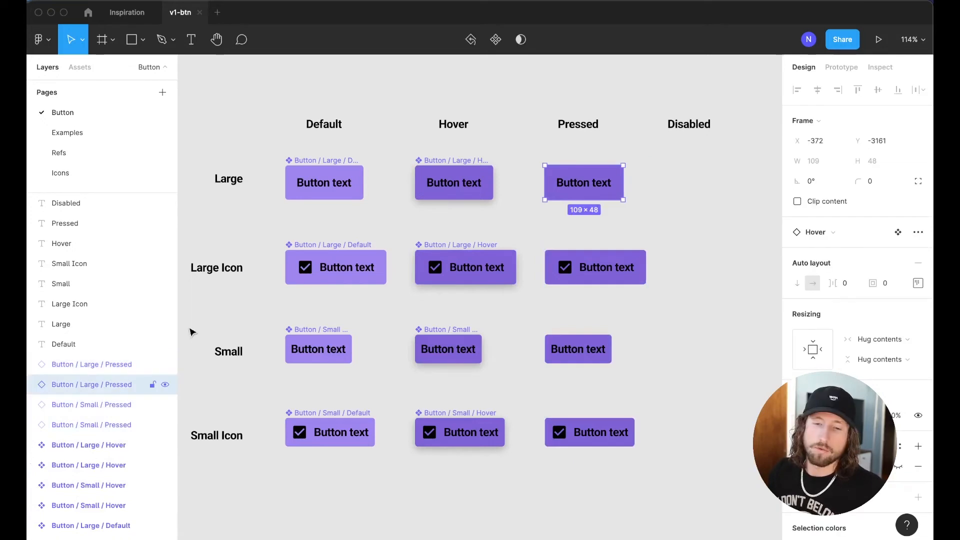
left_click(88, 365)
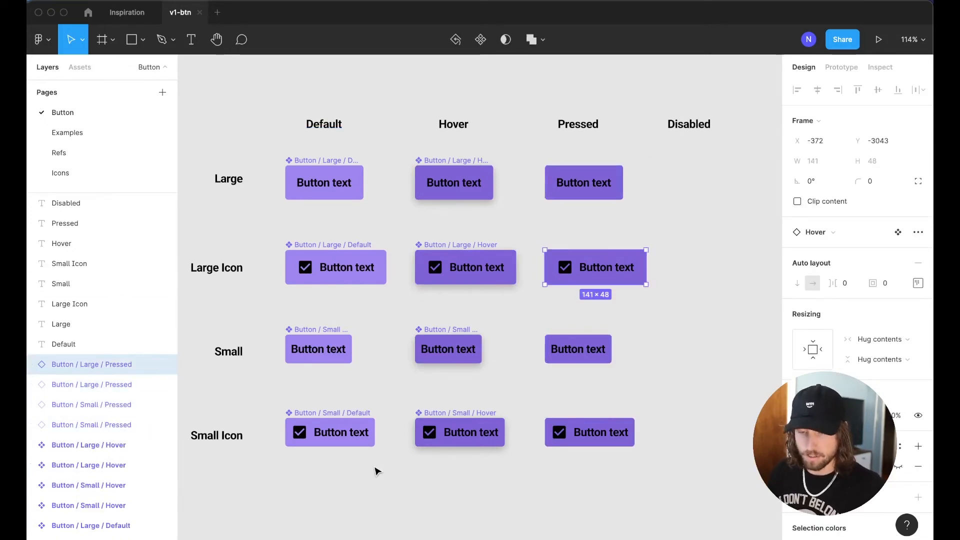
key("super+alt+k")
key("Tab")
key("super+alt+k")
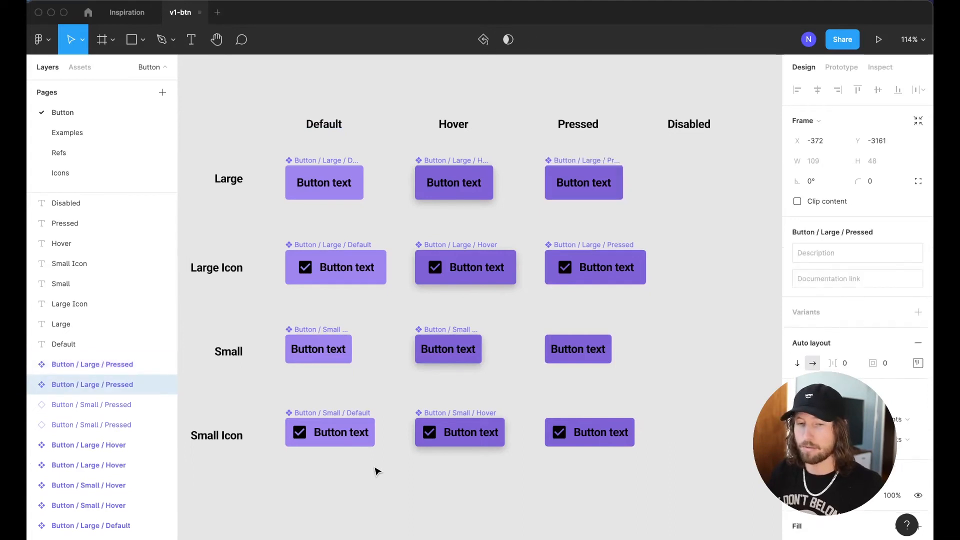
key("Tab")
key("super+alt+k")
key("Tab")
key("super+alt+k")
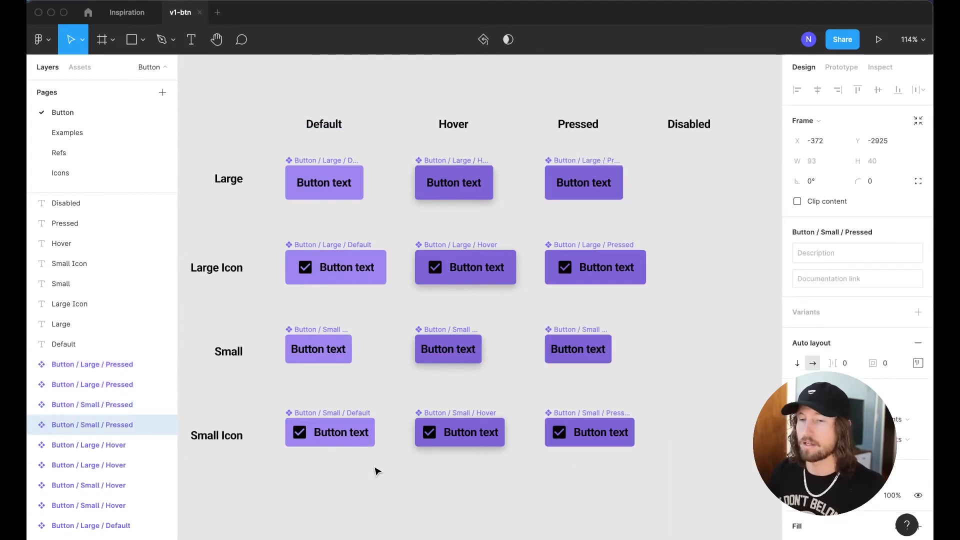
Select all four Pressed button components together
left_click(712, 322)
scroll(681, 319, "right", 1)
left_click_drag(460, 148, 669, 521)
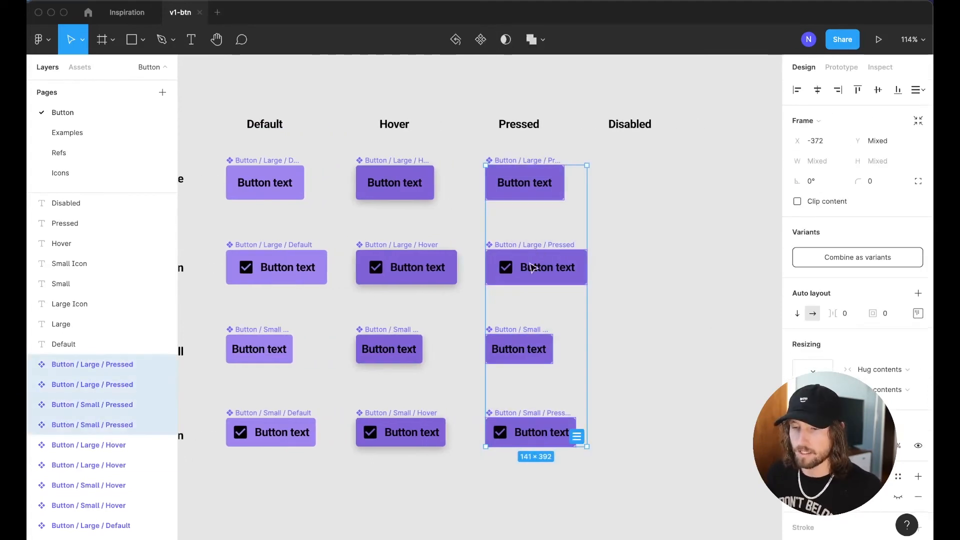
Duplicate the Pressed buttons into the Disabled column and set their fill saturation to 0
left_click_drag(531, 269, 660, 270)
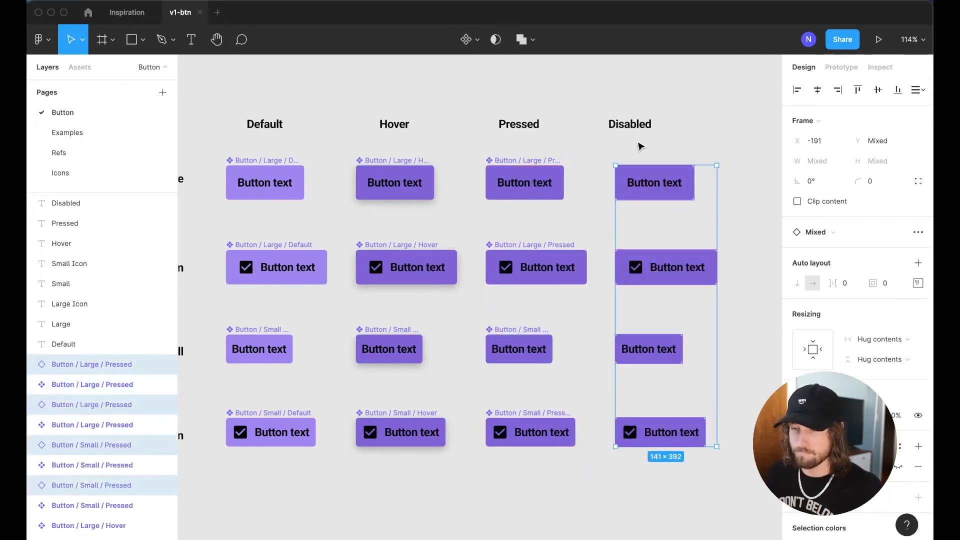
left_click(649, 131)
left_click_drag(606, 144, 739, 467)
left_click(797, 443)
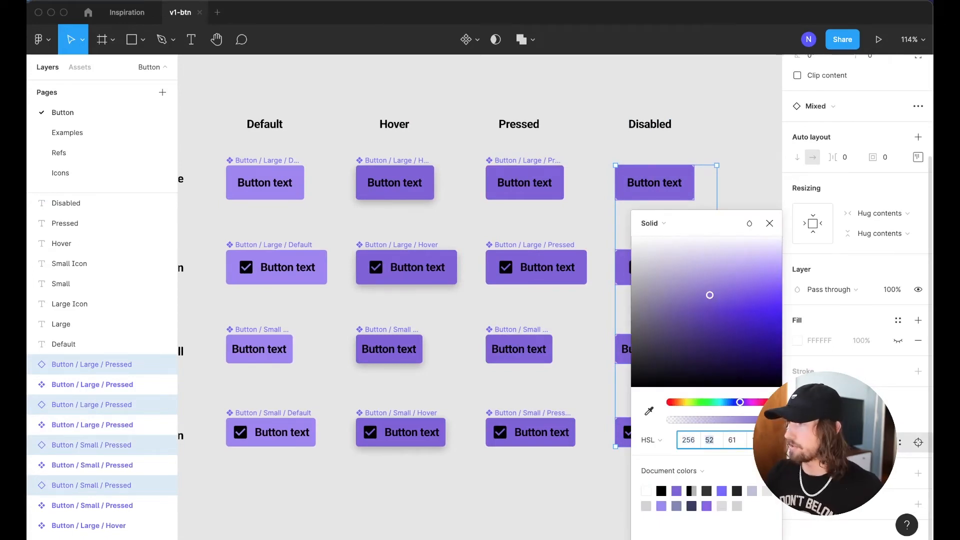
type("0")
key("Tab")
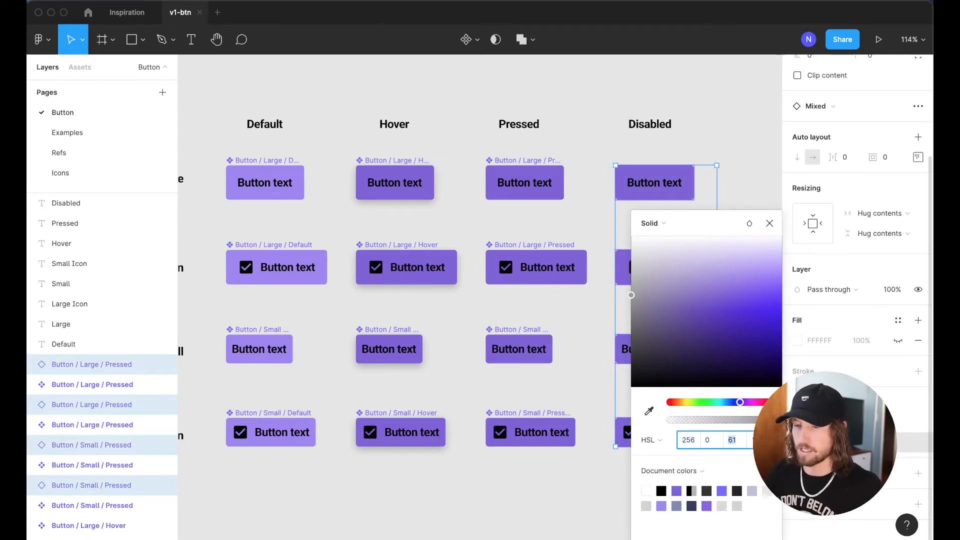
left_click(720, 139)
Fade the black 000000 text and checkboxes of the Disabled buttons to 65% opacity
scroll(562, 189, "right", 2)
left_click_drag(523, 147, 692, 467)
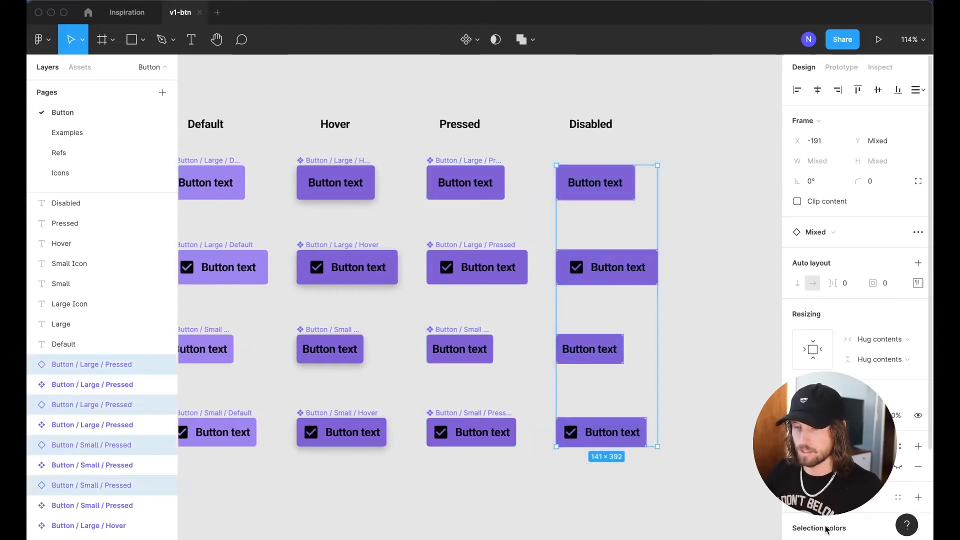
scroll(825, 475, "down", 3)
left_click(797, 442)
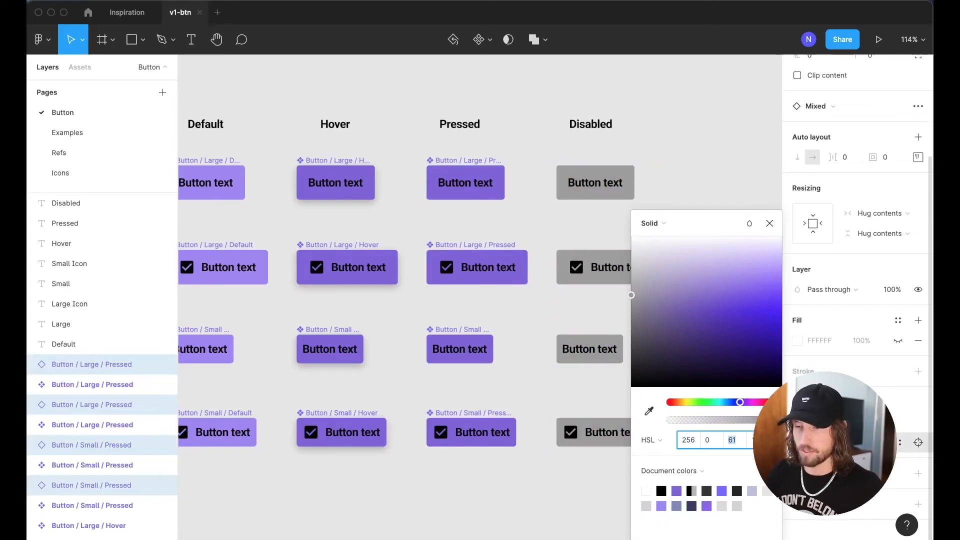
scroll(714, 193, "right", 2)
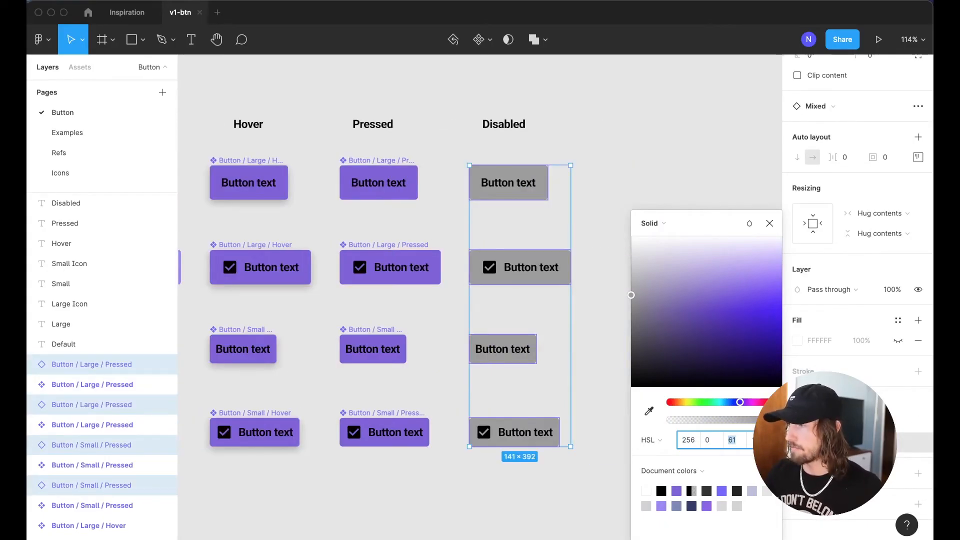
left_click(861, 423)
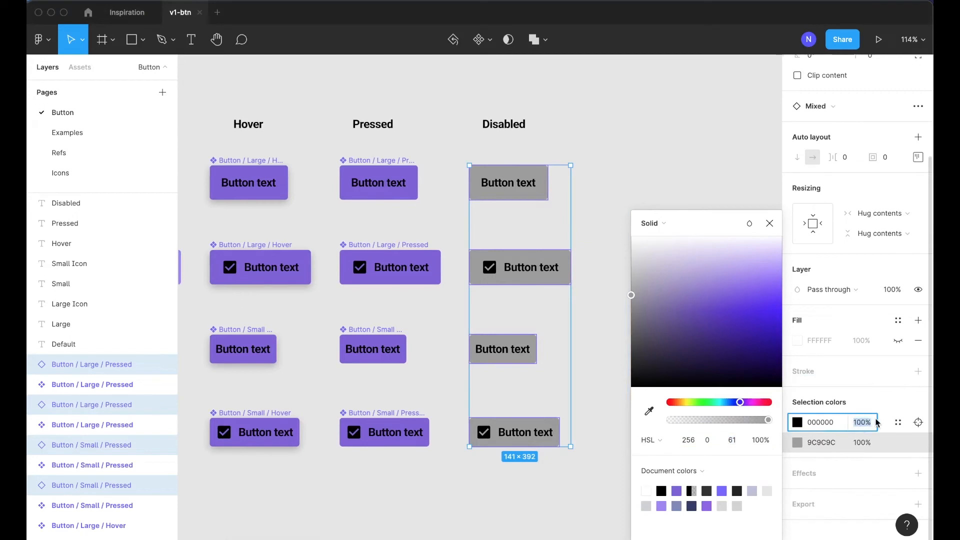
type("65")
key("Return")
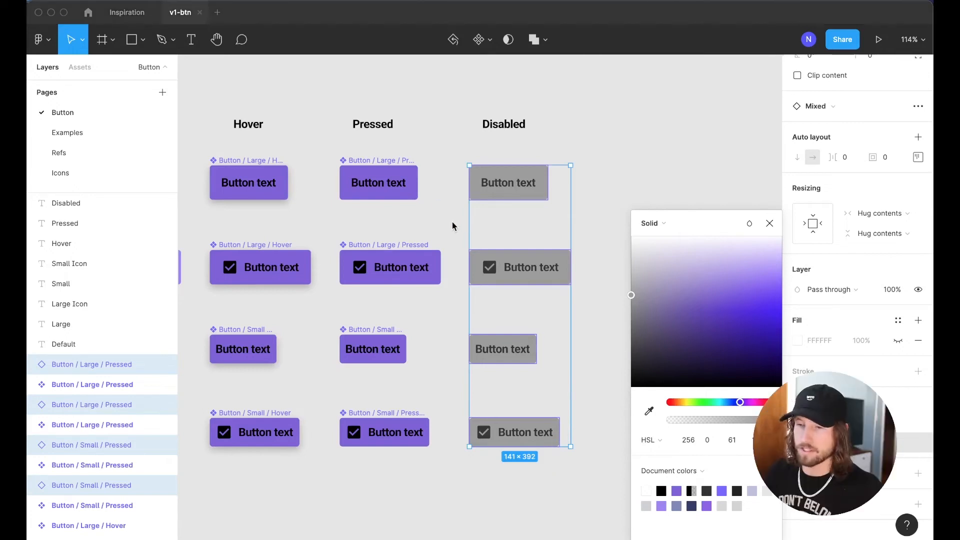
left_click(675, 176)
left_click_drag(450, 154, 616, 504)
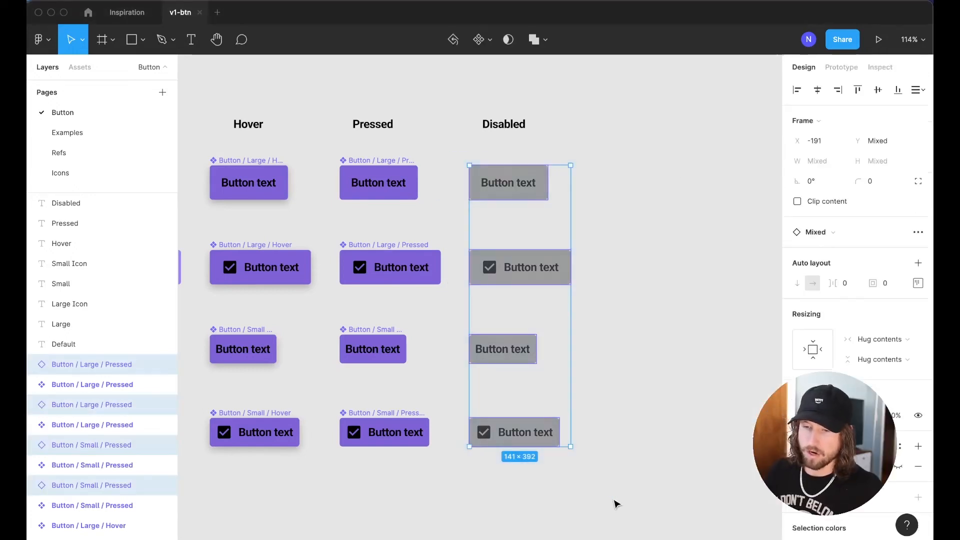
scroll(635, 424, "left", 2)
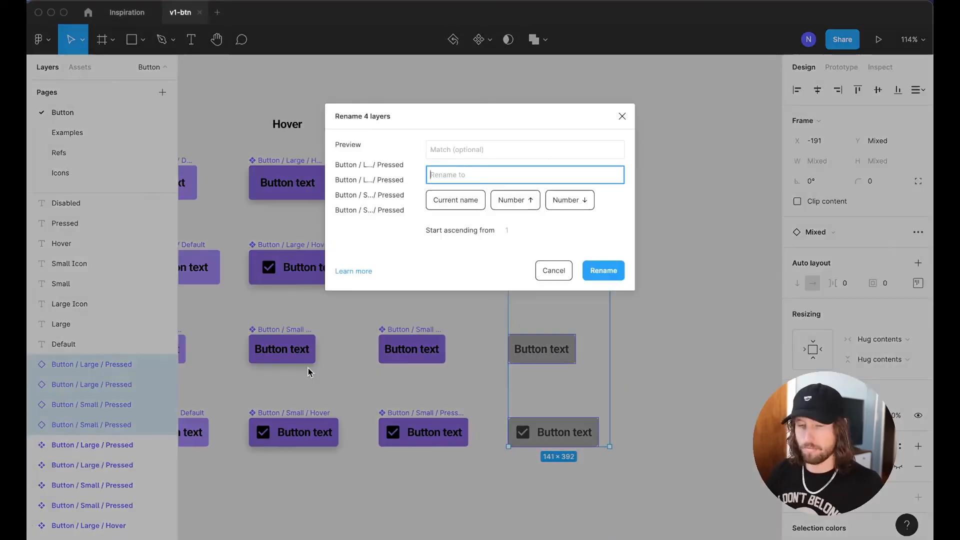
Batch-rename the four buttons, replacing 'Pressed' with 'Disabled'
key("super+r")
type("Pressed")
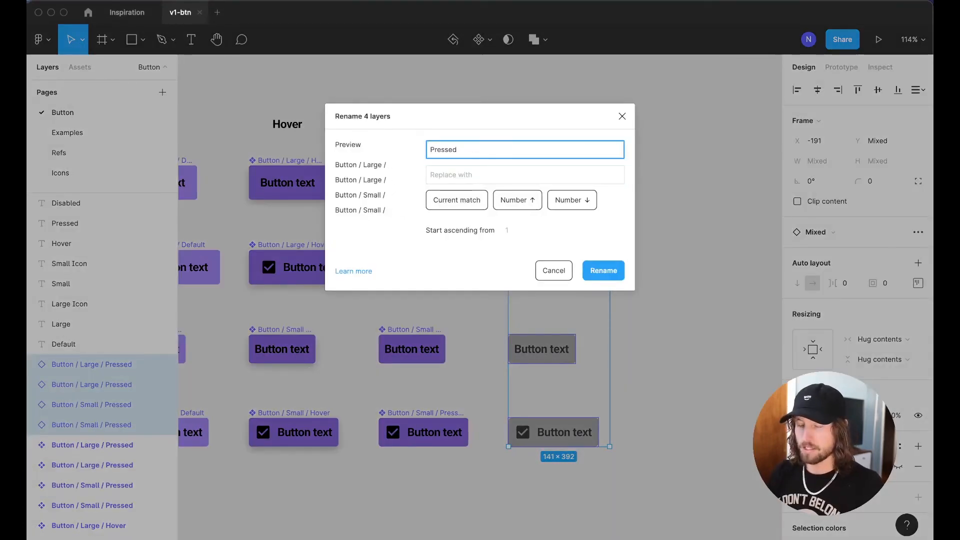
key("Tab")
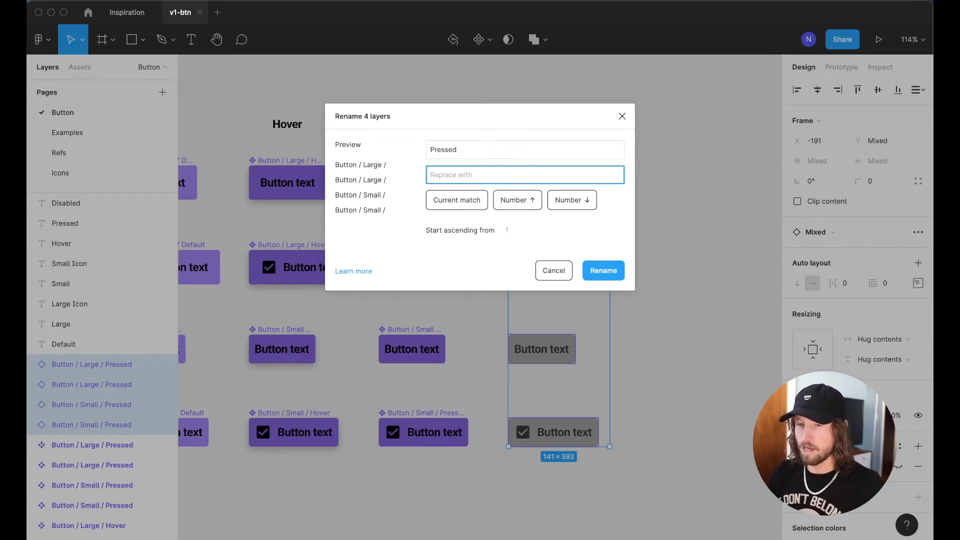
type("Disabled")
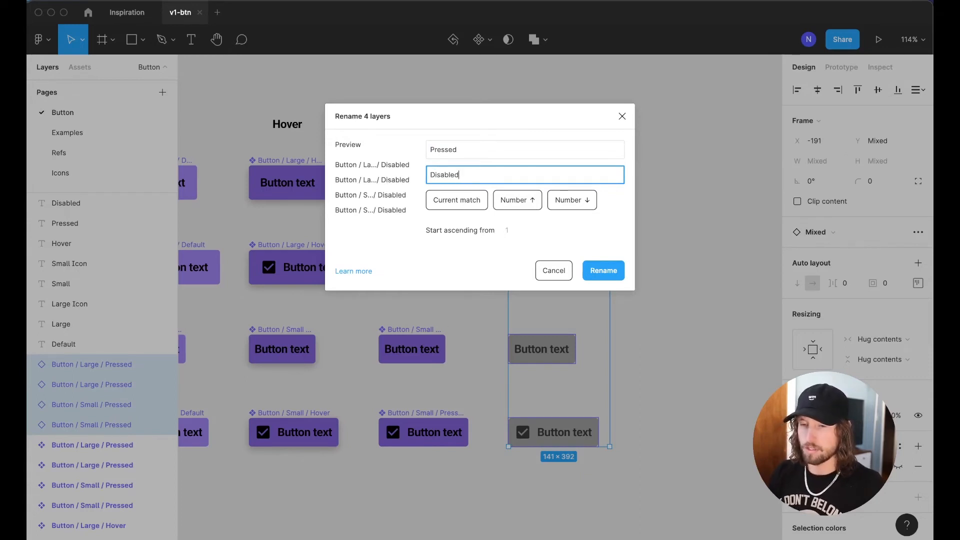
key("Return")
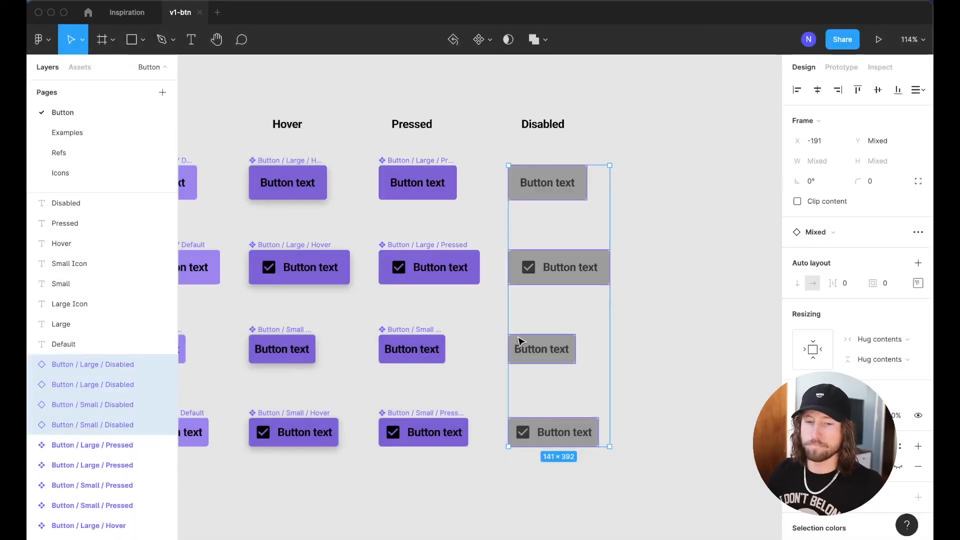
key("Escape")
Make each of the four Disabled buttons a component
left_click(537, 193)
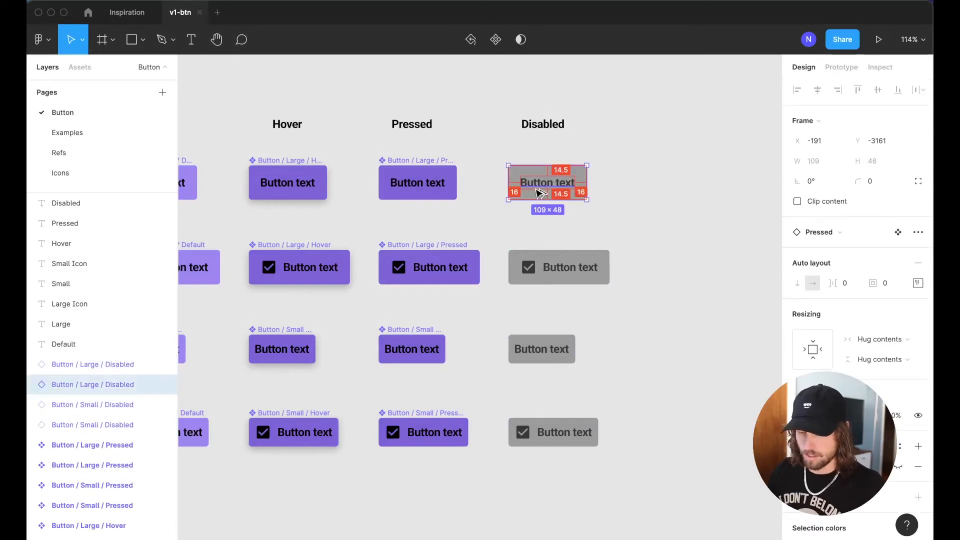
key("ctrl+alt+k")
key("Tab")
key("ctrl+alt+k")
key("Tab")
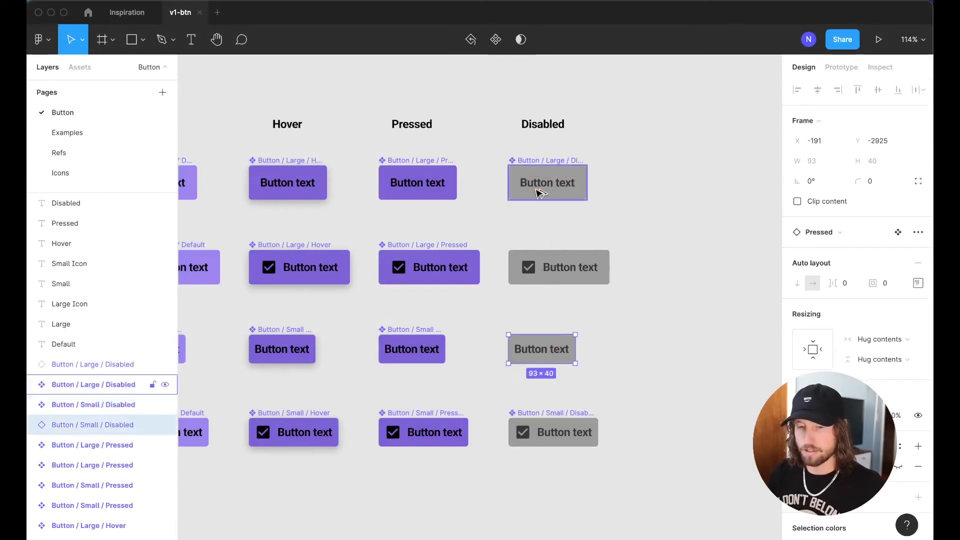
key("ctrl+alt+k")
key("shift+Tab")
key("shift+Tab")
key("shift+Tab")
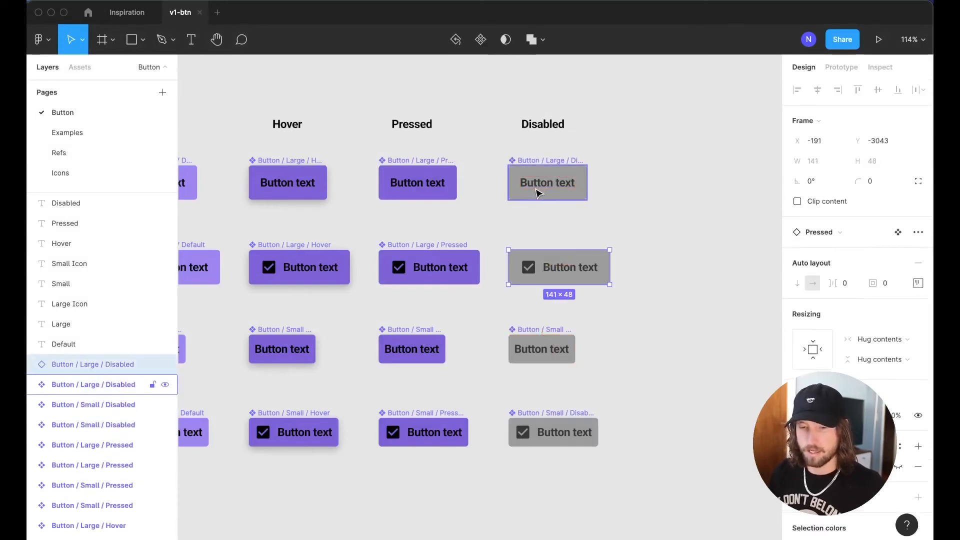
key("Tab")
key("Tab")
key("shift+Tab")
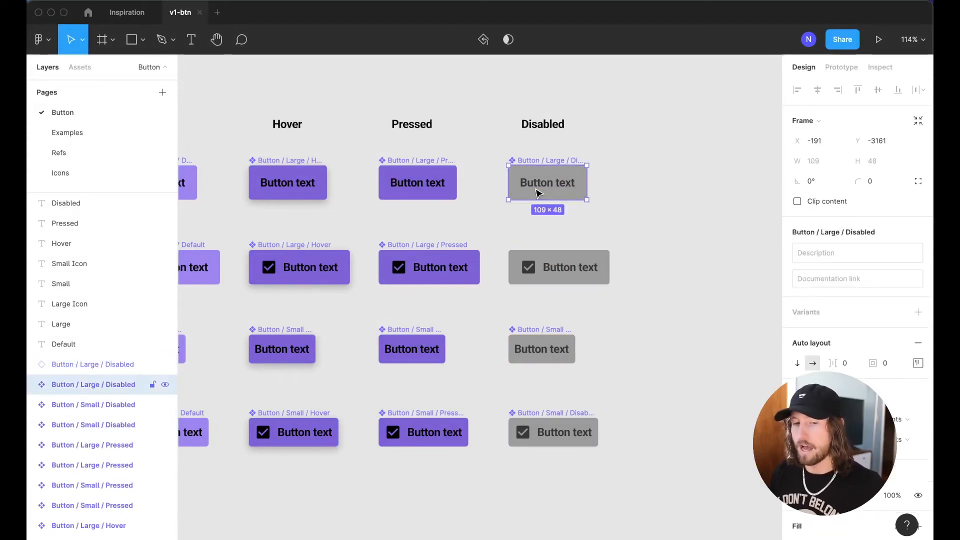
key("shift+Tab")
key("alt")
key("ctrl+alt+k")
left_click(666, 273)
scroll(667, 273, "down", 2)
scroll(666, 273, "left", 2)
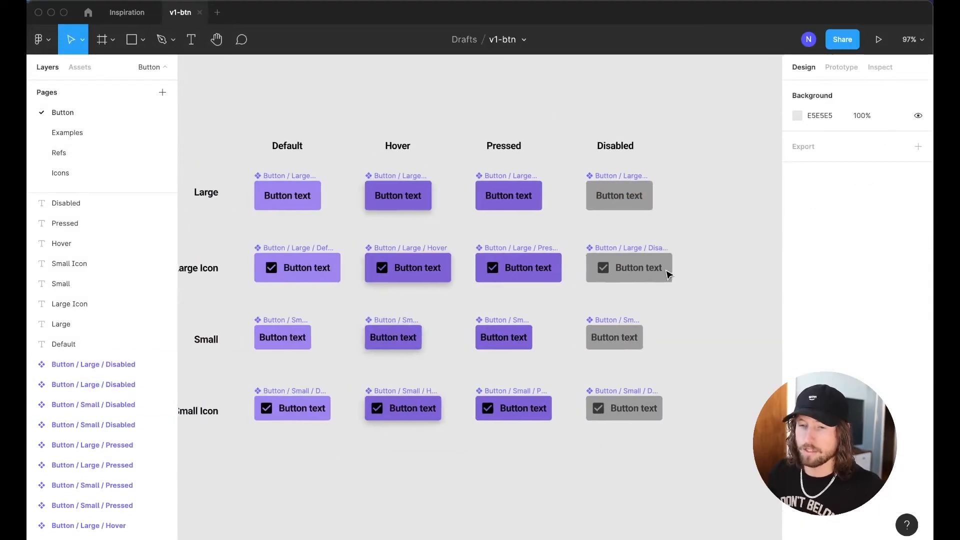
Make the four Default-column buttons hug their contents
left_click_drag(283, 173, 380, 443)
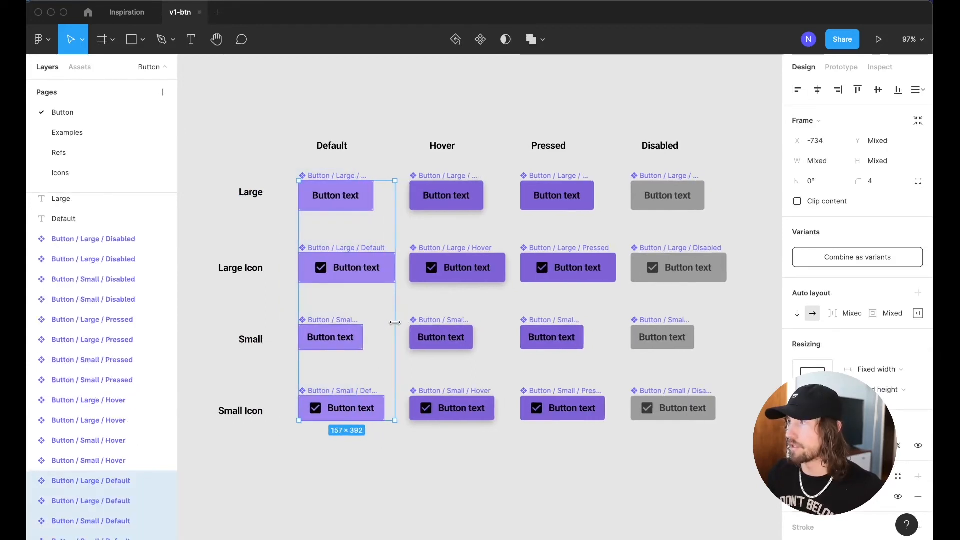
double_click(393, 323)
left_click(284, 179)
Combine all 16 button components as variants of one Button set
scroll(285, 178, "right", 2)
scroll(285, 178, "down", 1)
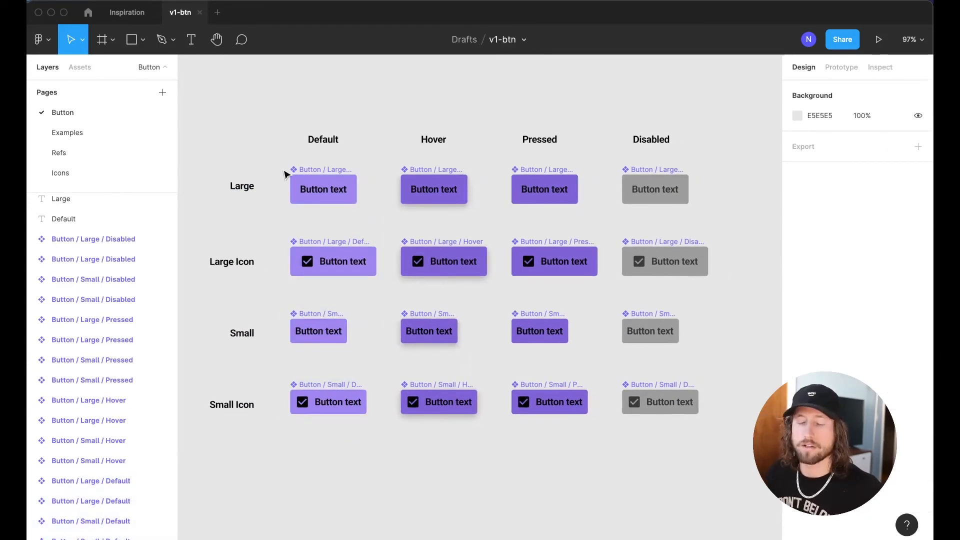
left_click_drag(257, 152, 748, 481)
left_click(855, 256)
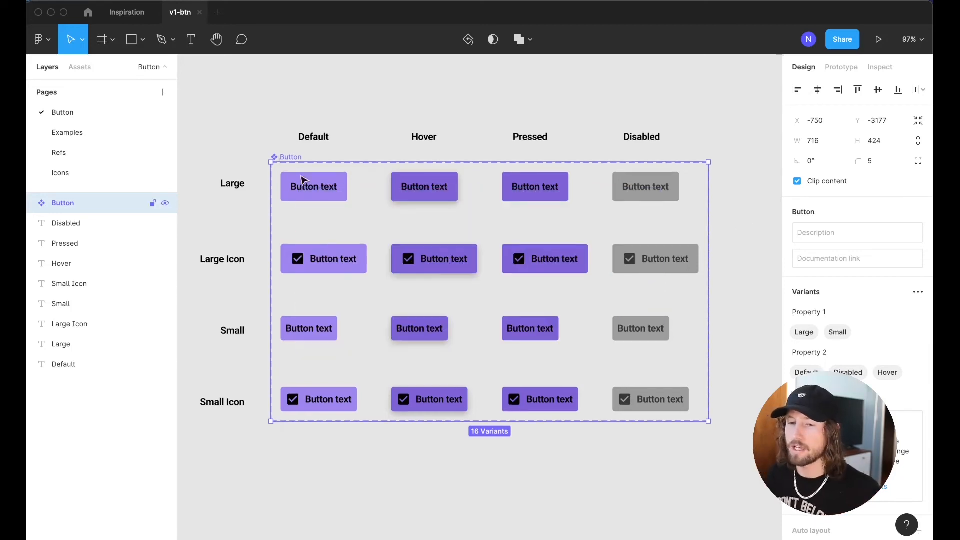
left_click(309, 188)
scroll(323, 216, "up", 1)
Place a Button instance above the set and confirm Property 1 Large, Property 2 Default
left_click_drag(323, 216, 505, 102)
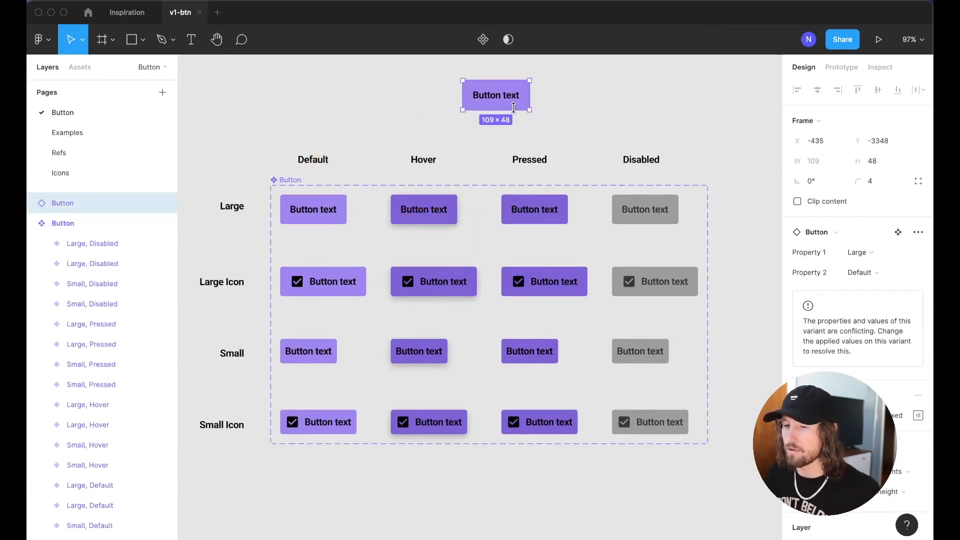
left_click(859, 252)
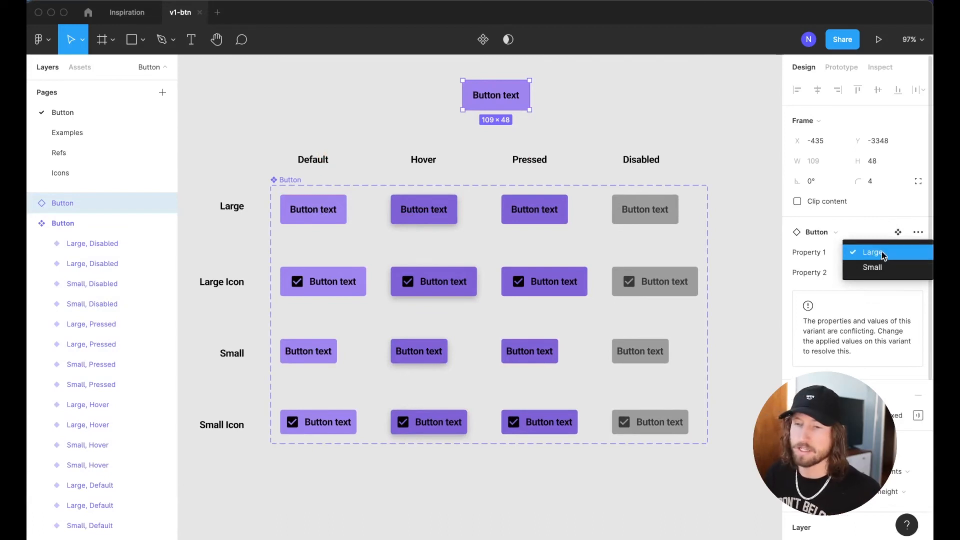
left_click(865, 259)
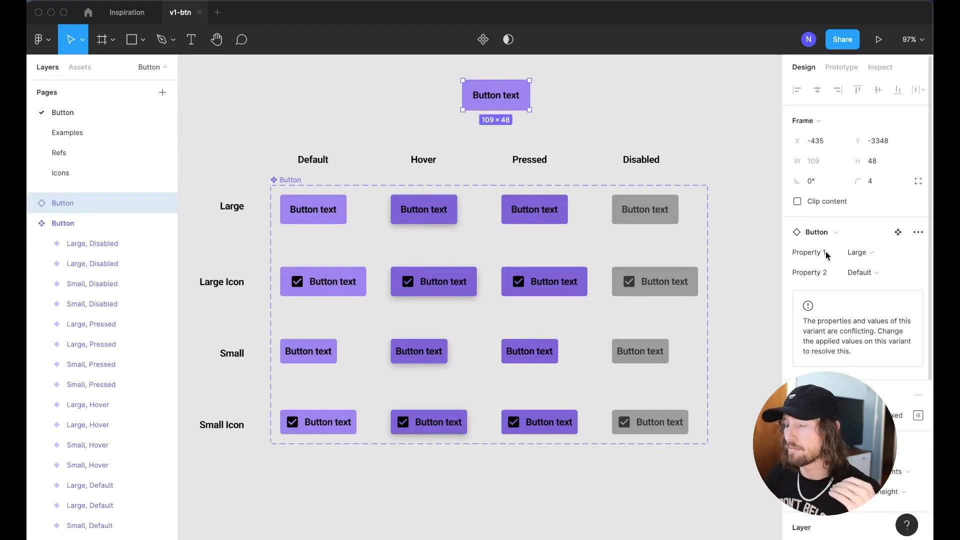
left_click(870, 253)
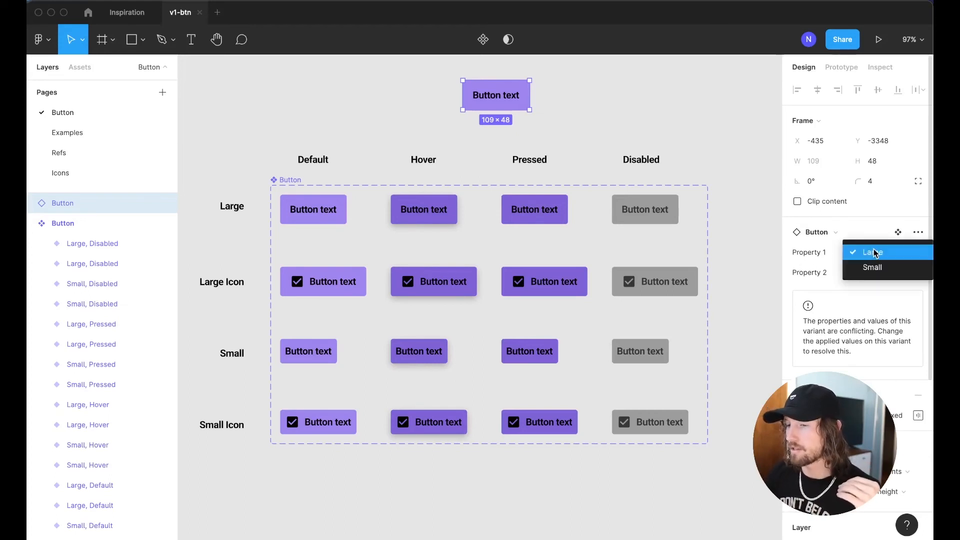
left_click(870, 253)
left_click(868, 272)
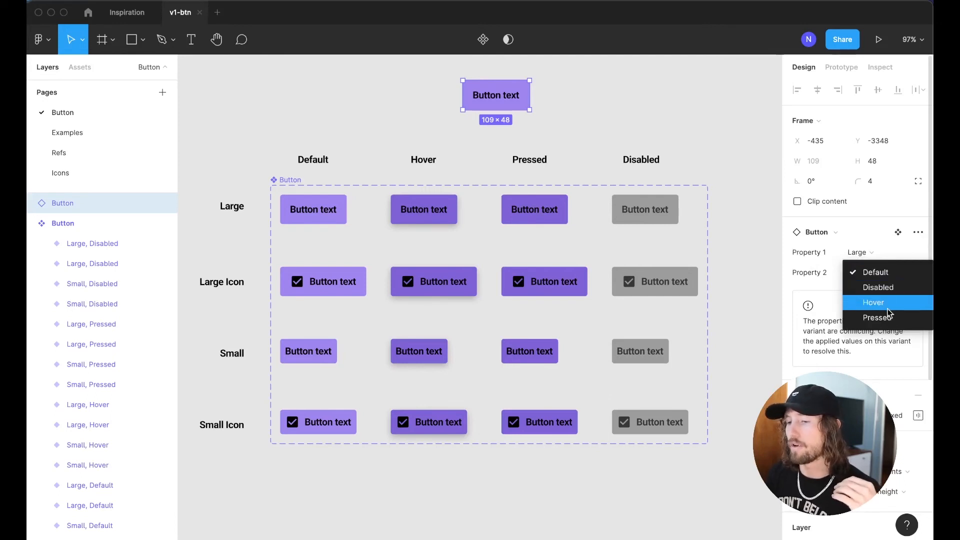
left_click(875, 272)
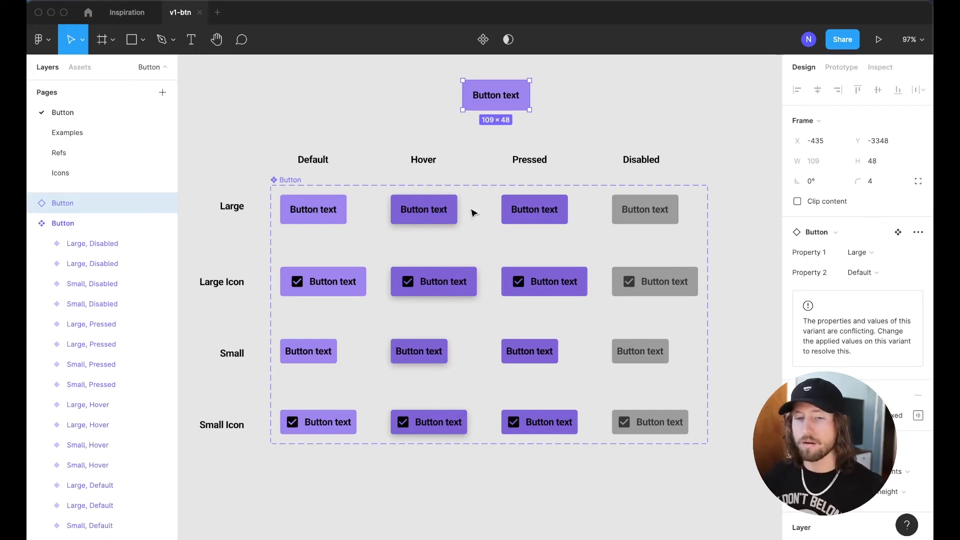
left_click(310, 209)
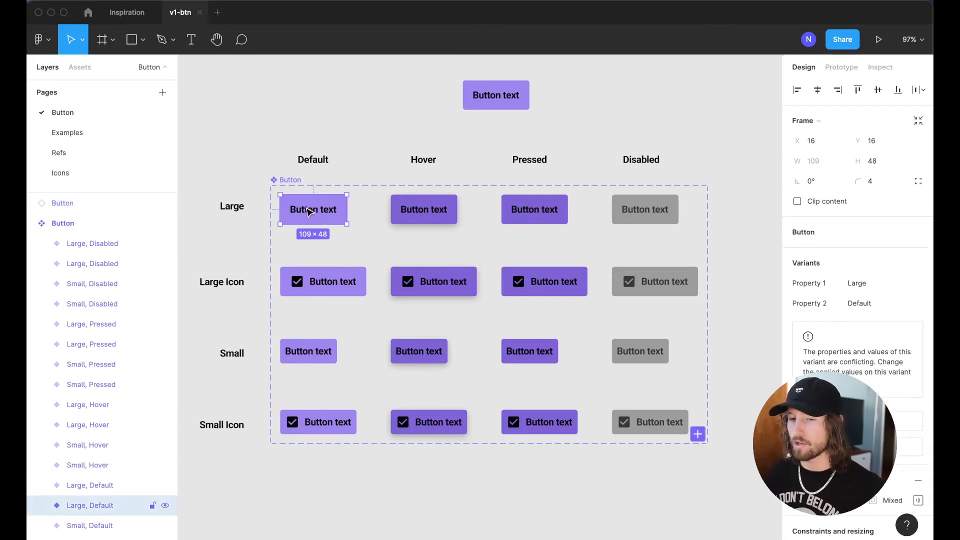
Leave the 'Large, Default' variant name unchanged and marquee-select all 16 variants
scroll(83, 449, "down", 2)
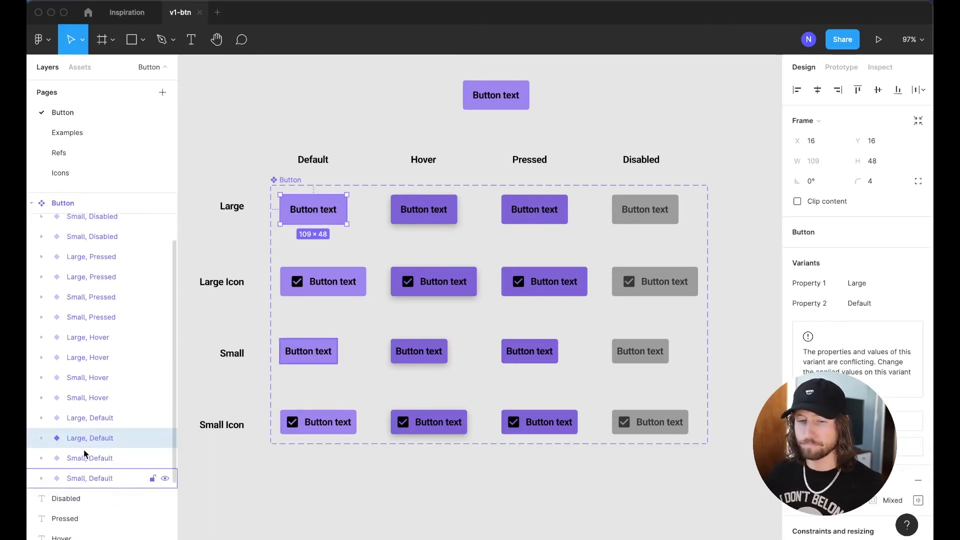
double_click(85, 441)
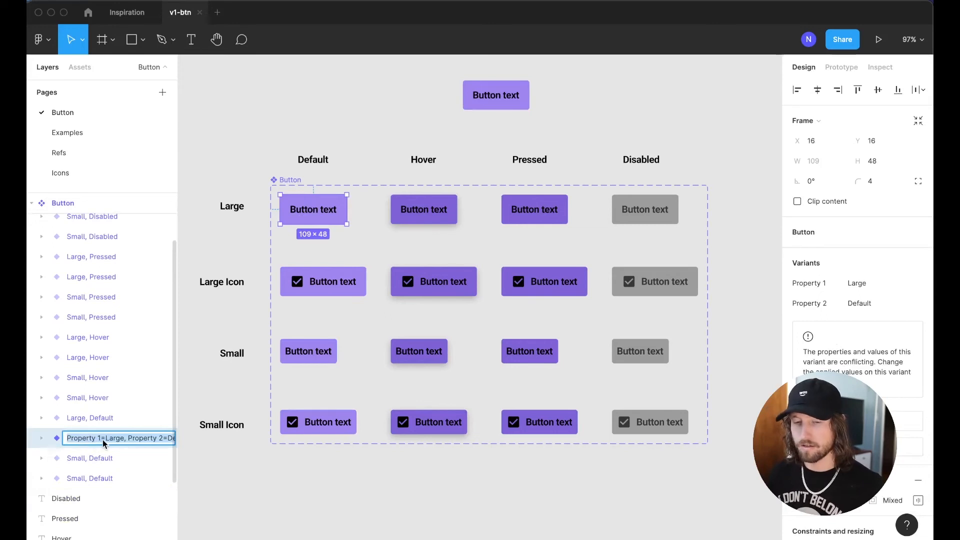
left_click(71, 440)
left_click_drag(100, 441, 177, 442)
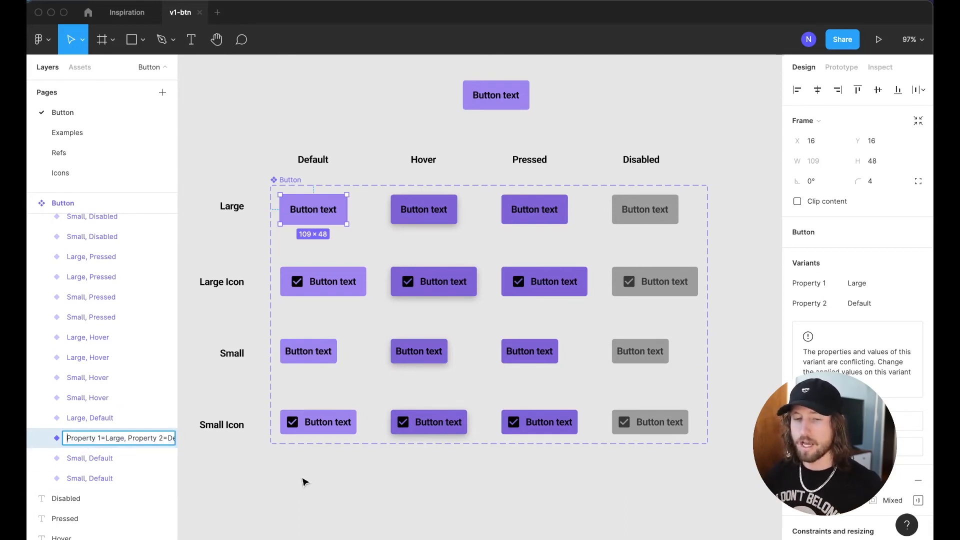
key("Return")
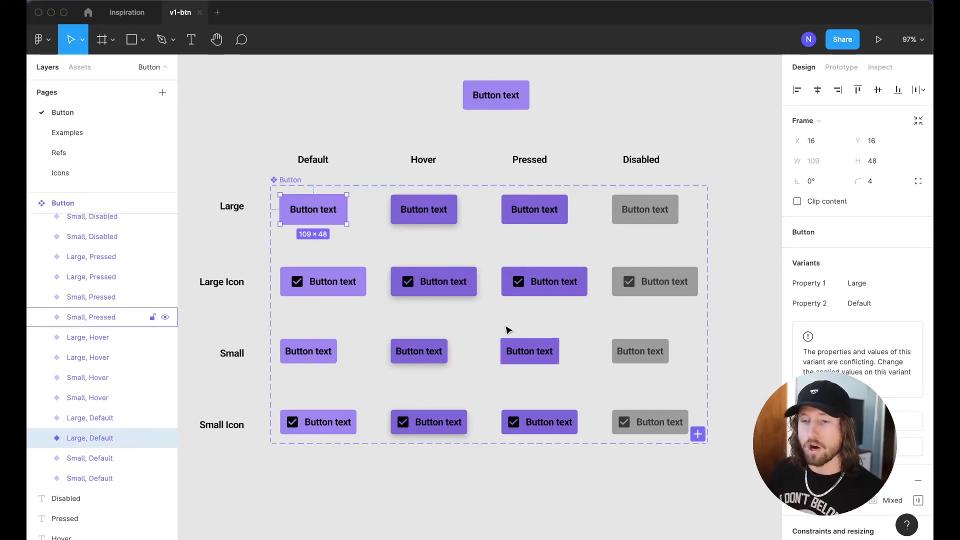
left_click(262, 165)
left_click_drag(275, 199, 685, 436)
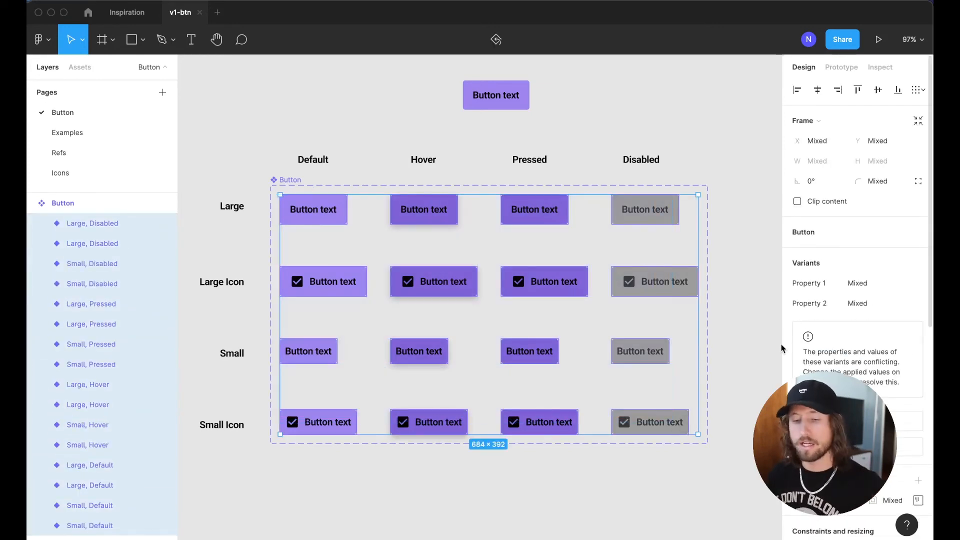
Batch-rename 'Property 1' to 'Size' across all 16 variants
key("super+r")
type("Pro")
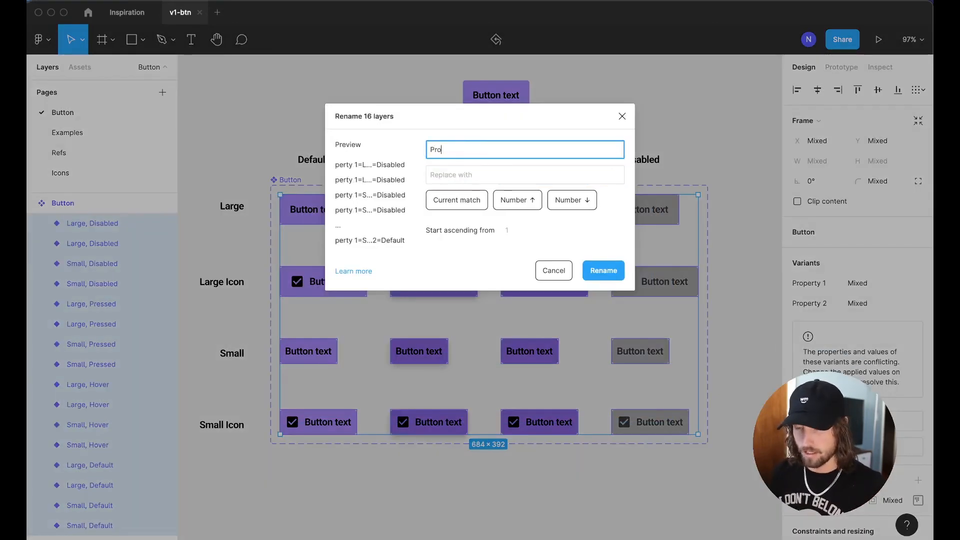
type("perty 1")
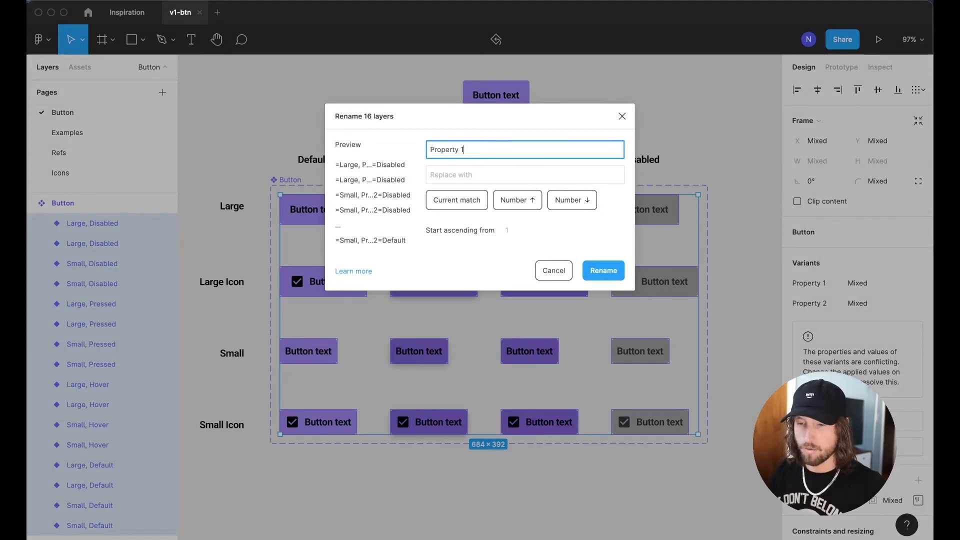
key("Tab")
type("Size")
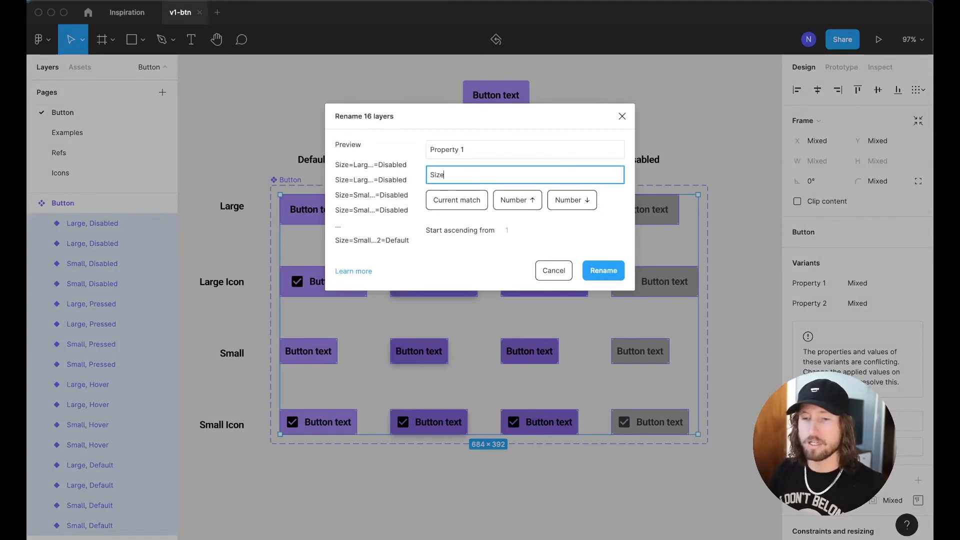
key("Return")
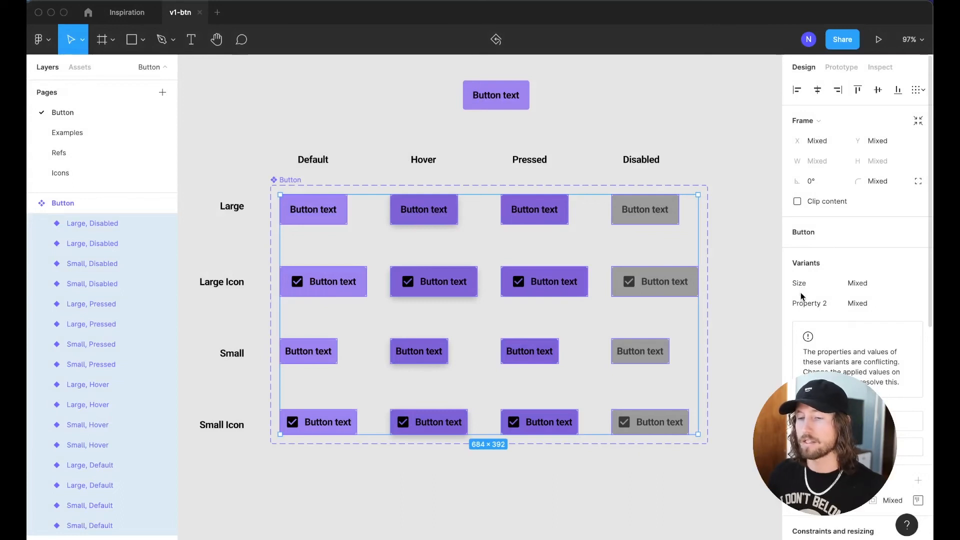
Batch-rename 'Property 2' to 'State' across all 16 variants
key("super+r")
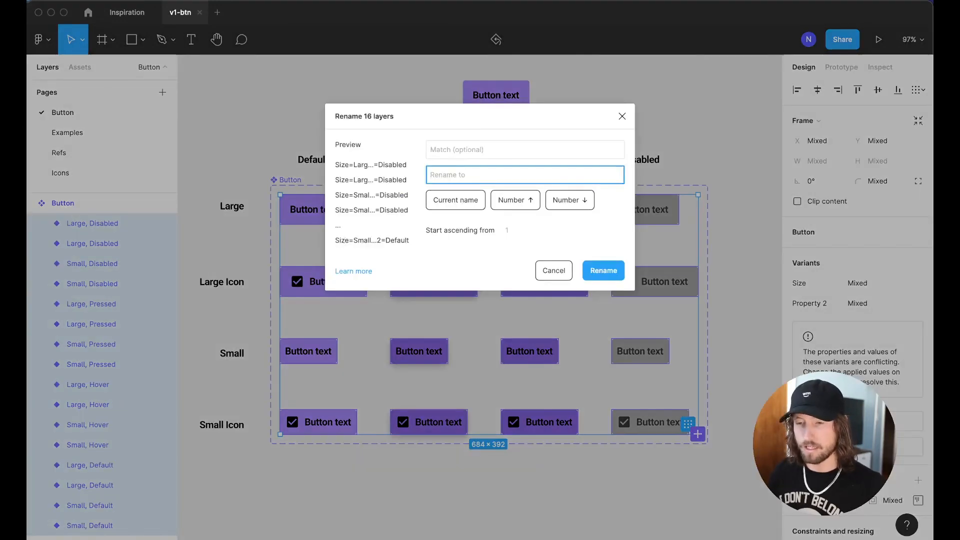
key("shift+Tab")
type("Property 2")
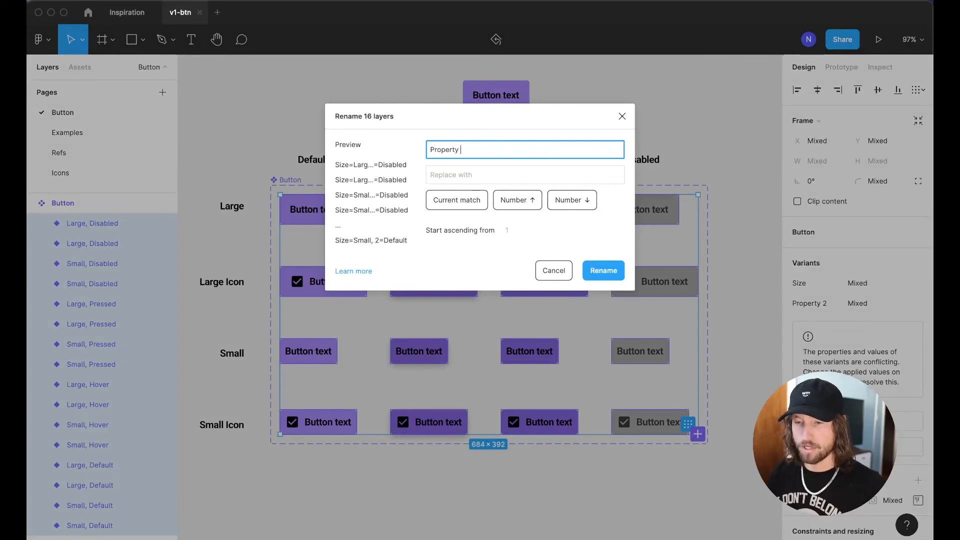
key("Tab")
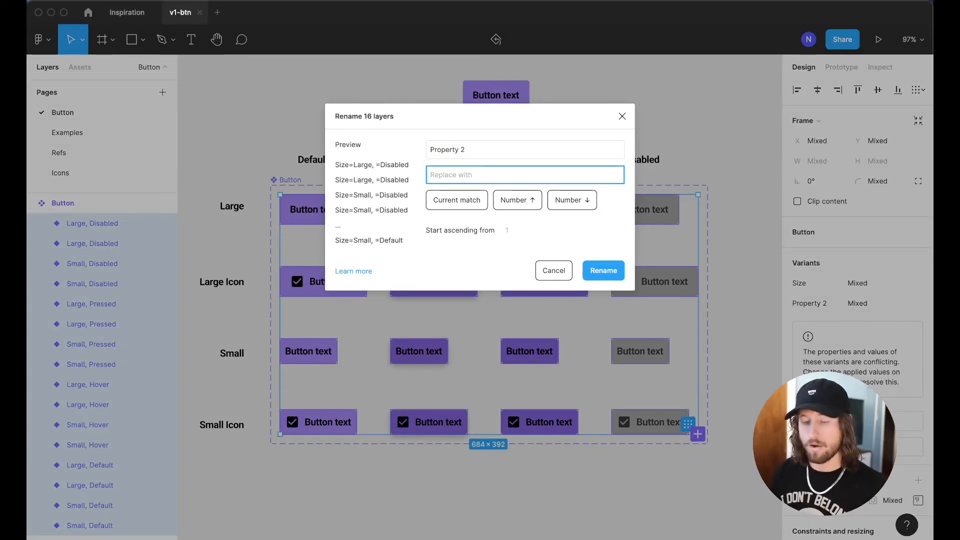
type("State")
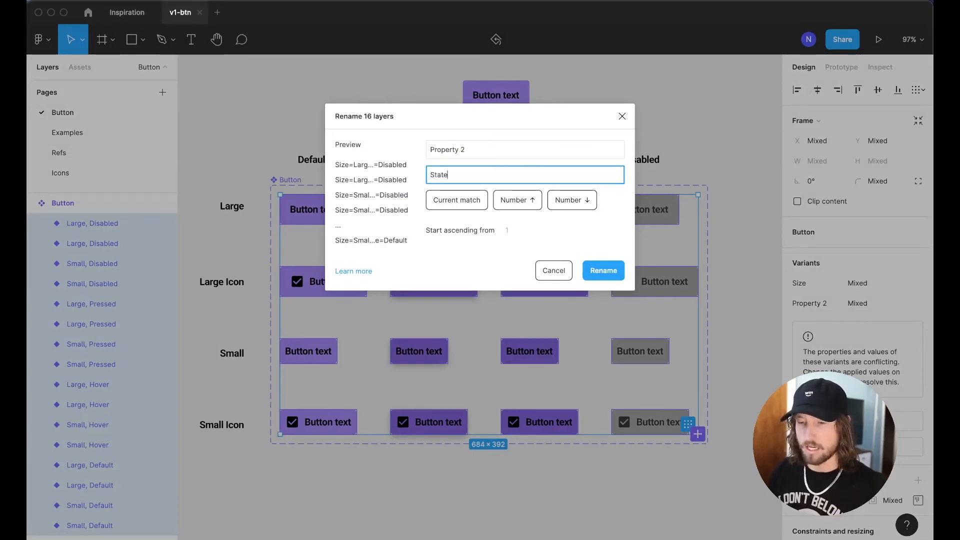
key("Return")
Check the instance's State values, then select the Large row of buttons
left_click(479, 106)
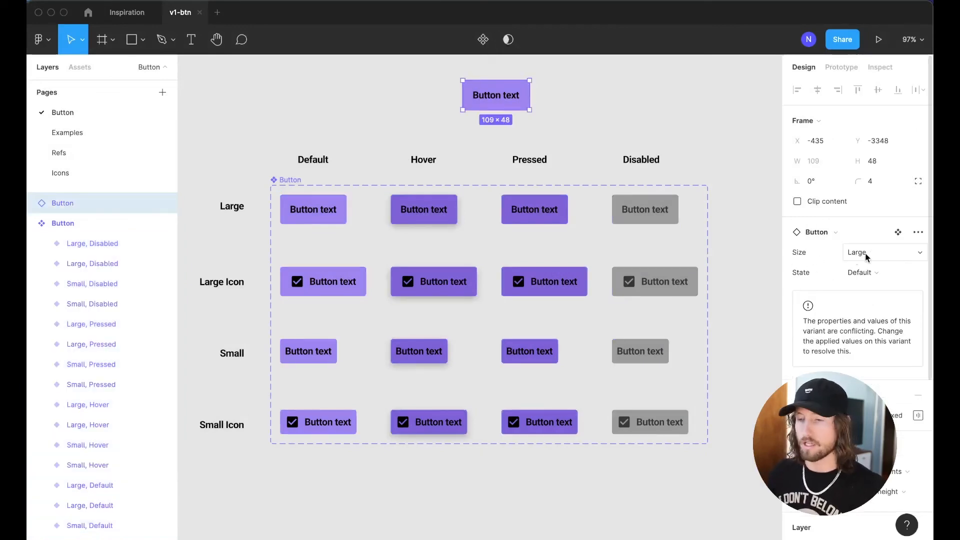
left_click(859, 272)
left_click(692, 133)
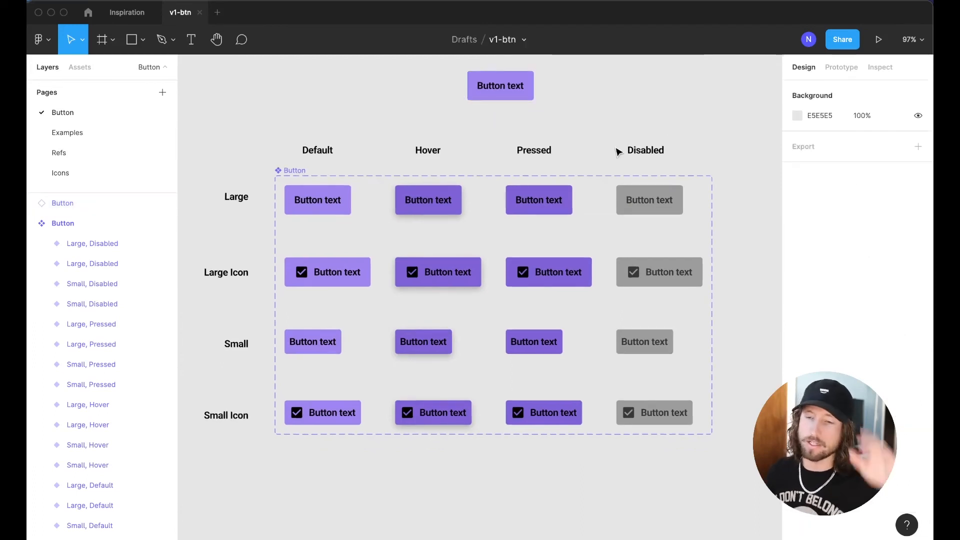
left_click(292, 171)
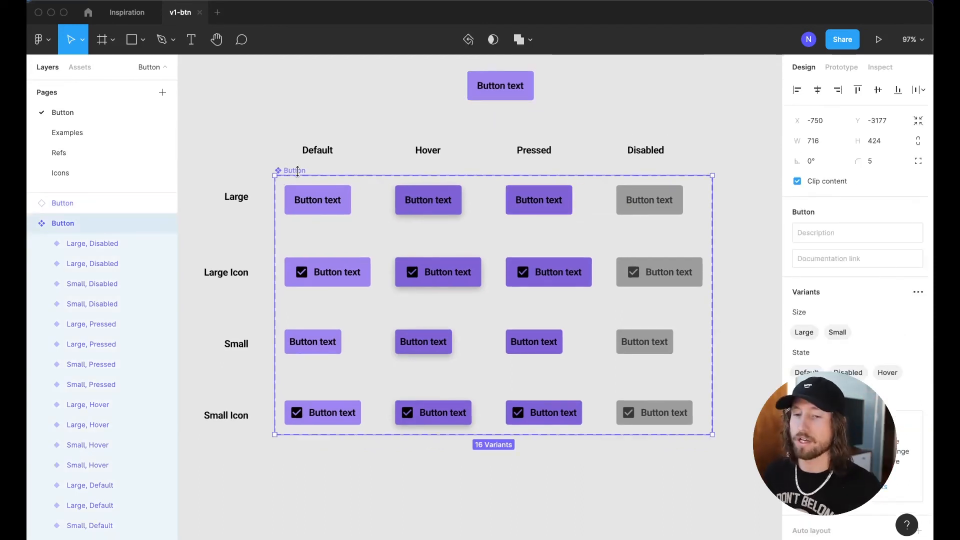
scroll(856, 300, "down", 2)
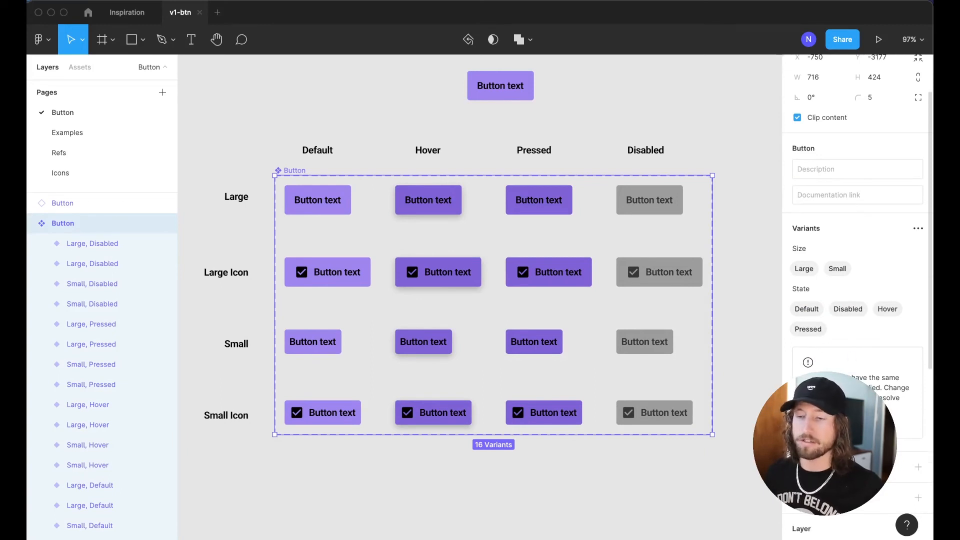
left_click(350, 92)
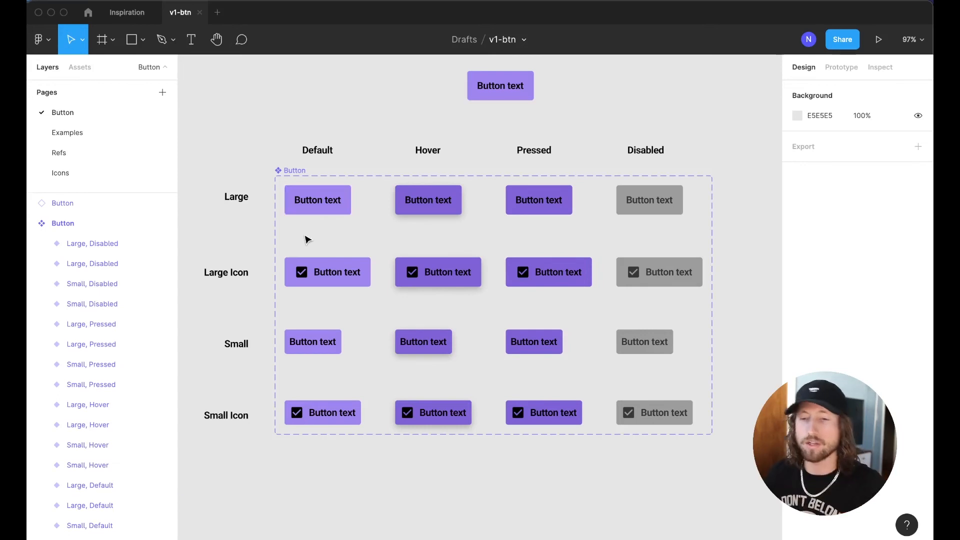
left_click_drag(293, 232, 650, 200)
Append ', Icon=false' to the names of the eight Large and Small row variants
left_click_drag(299, 314, 667, 370)
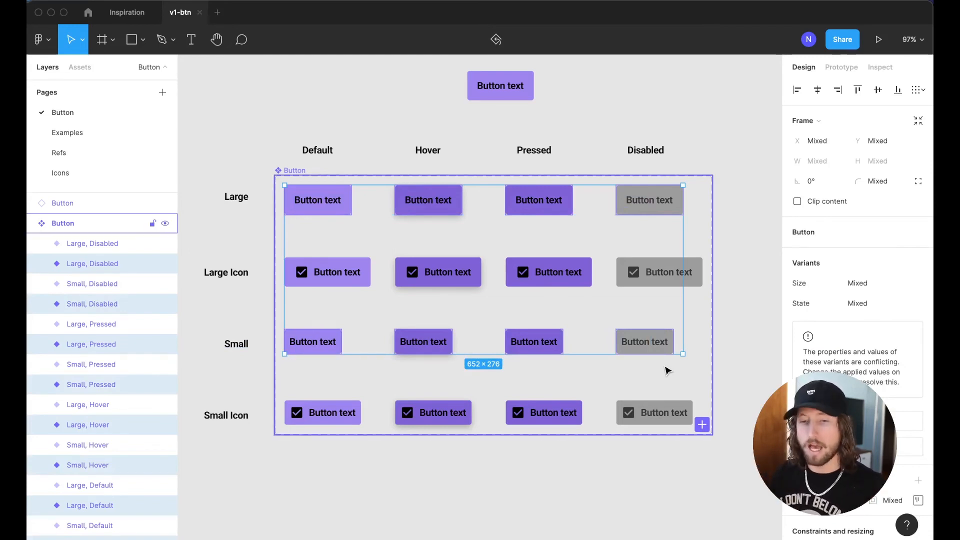
key("super+r")
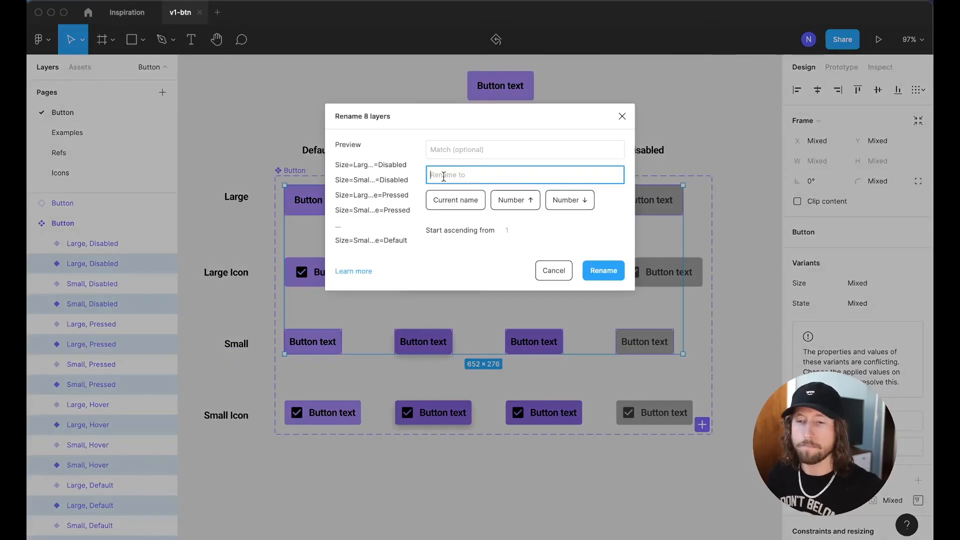
left_click(443, 201)
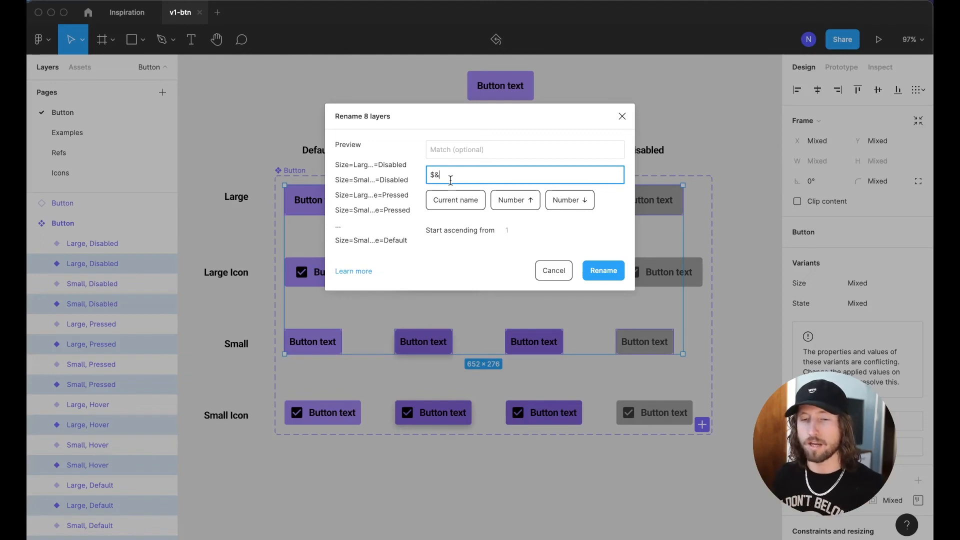
type(", ")
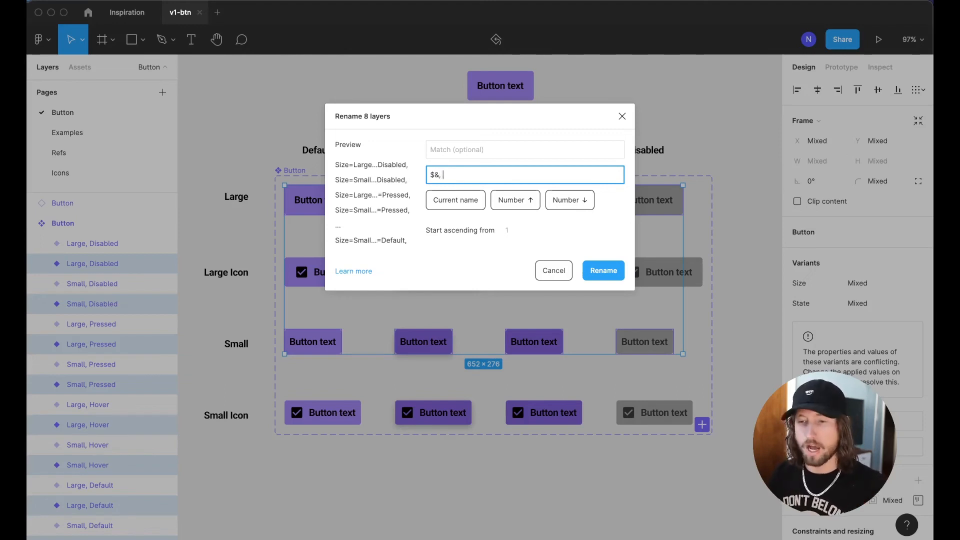
type("I")
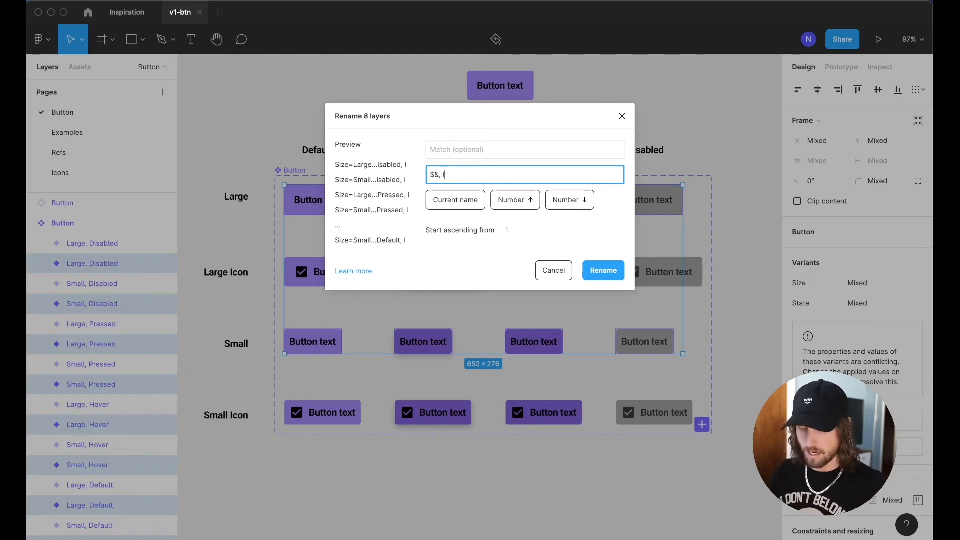
type("con=false")
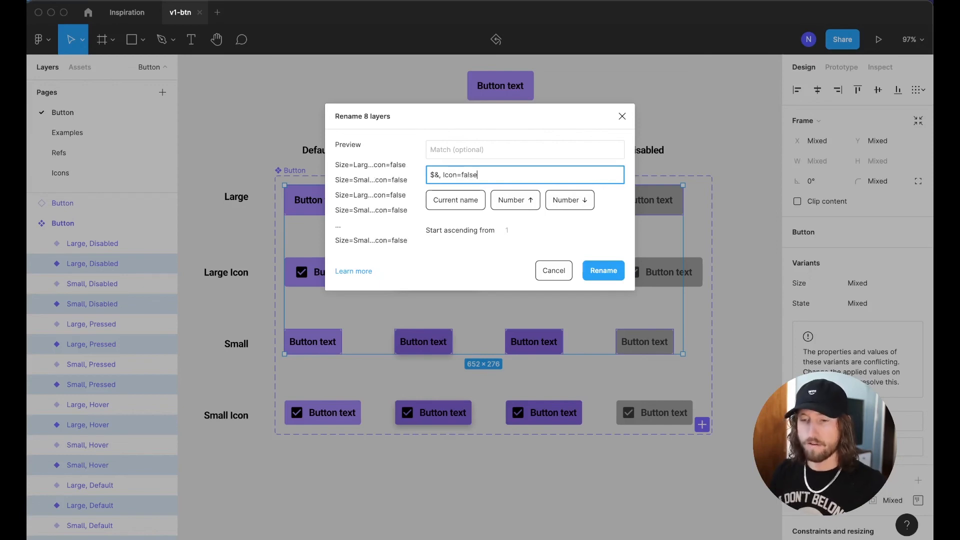
key("Return")
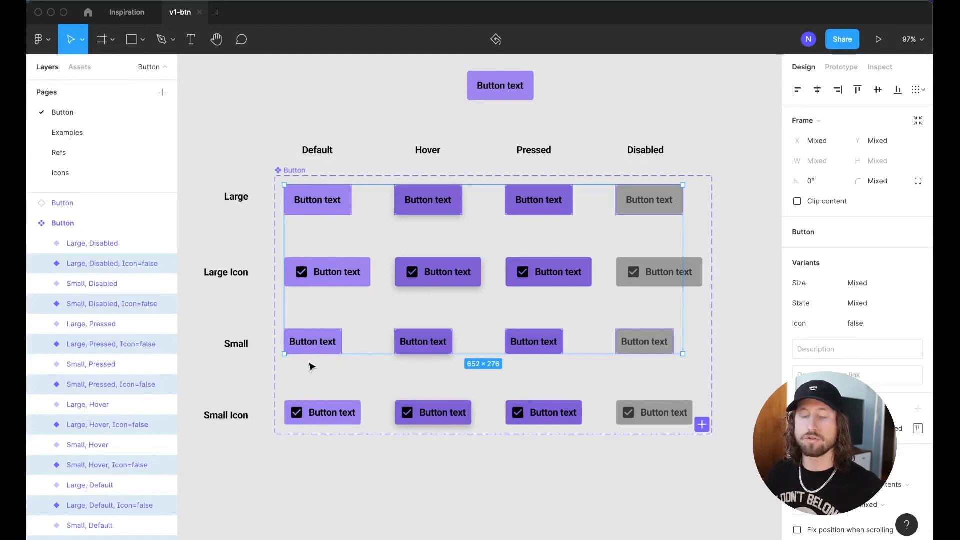
Select the Large Icon and Small Icon rows for batch renaming
left_click_drag(295, 240, 678, 312)
left_click_drag(304, 383, 658, 421)
key("super+r")
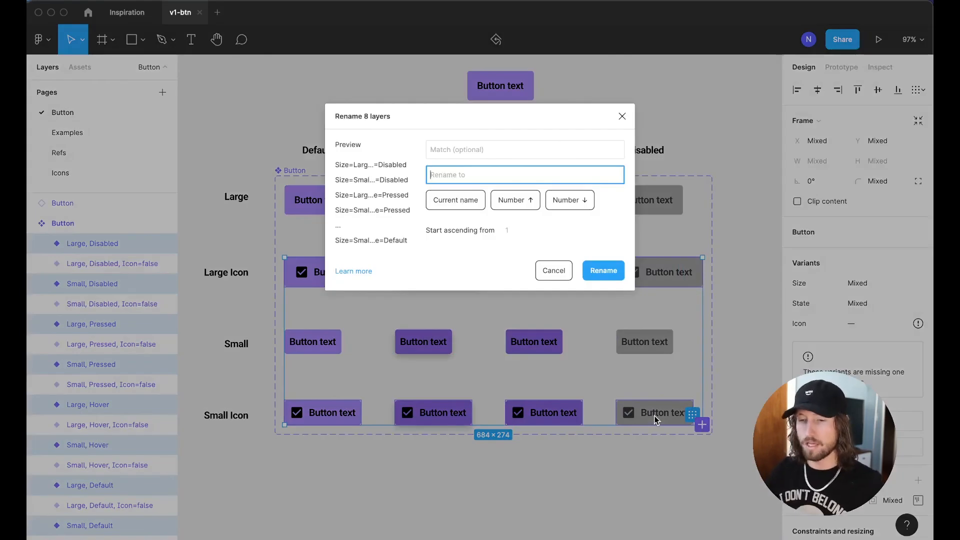
Append ', Icon=triue' (intended Icon=true) to the eight icon variants' names
left_click(443, 202)
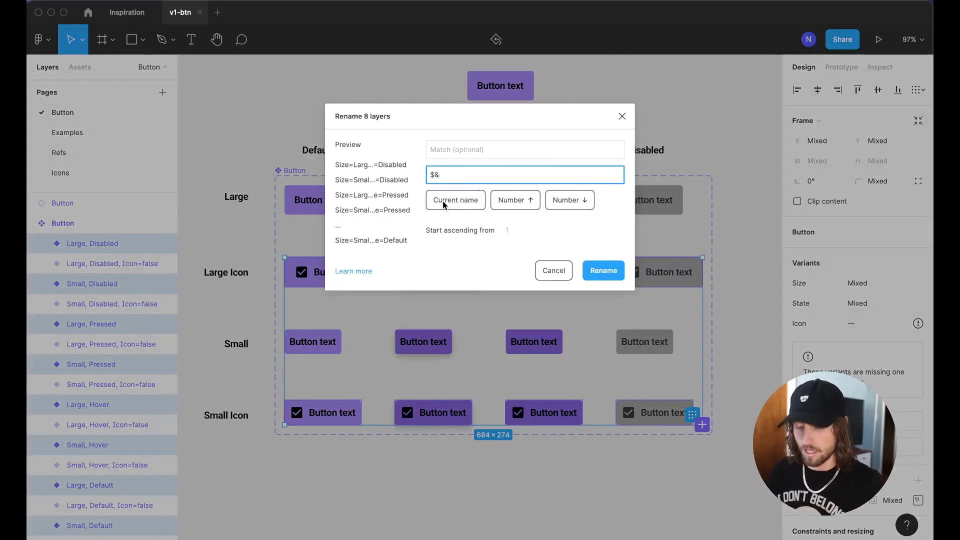
type(", Icon=")
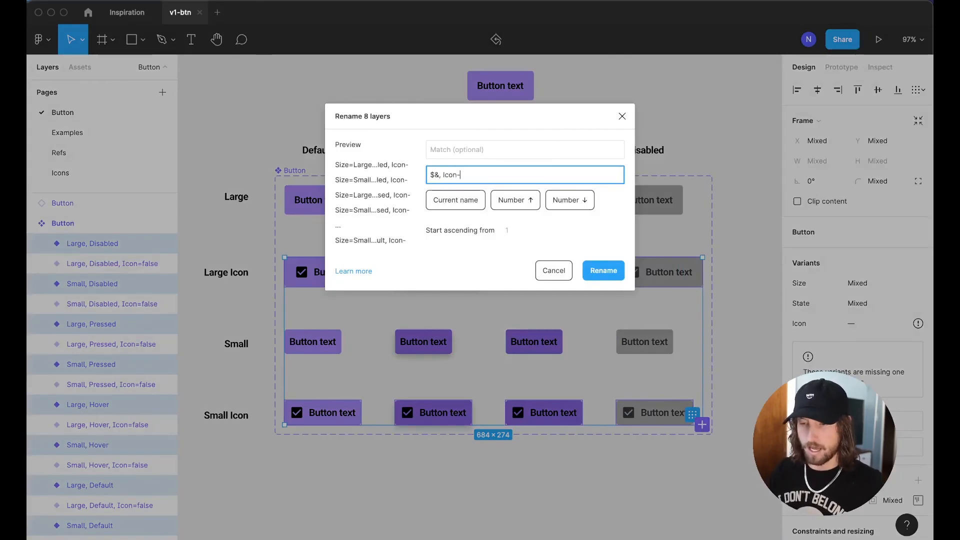
type("triue")
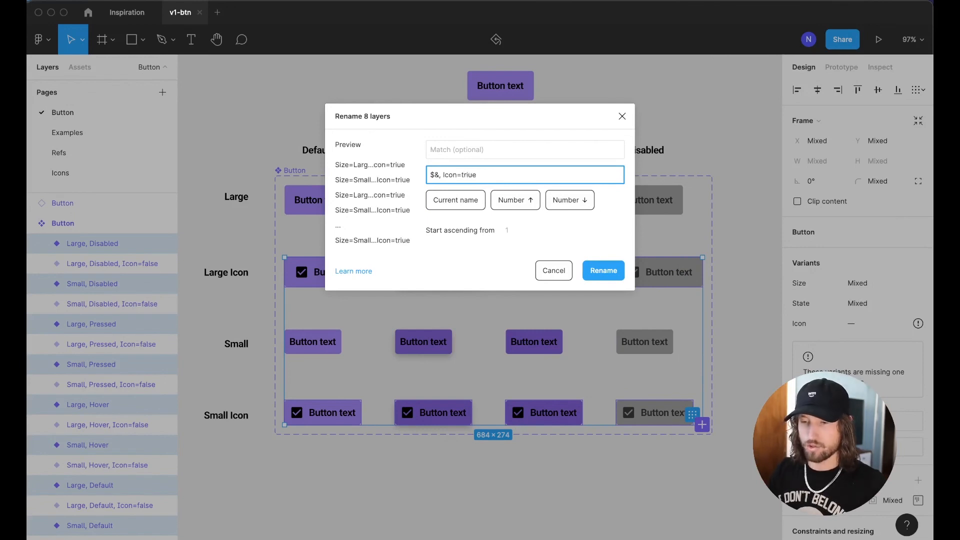
key("Return")
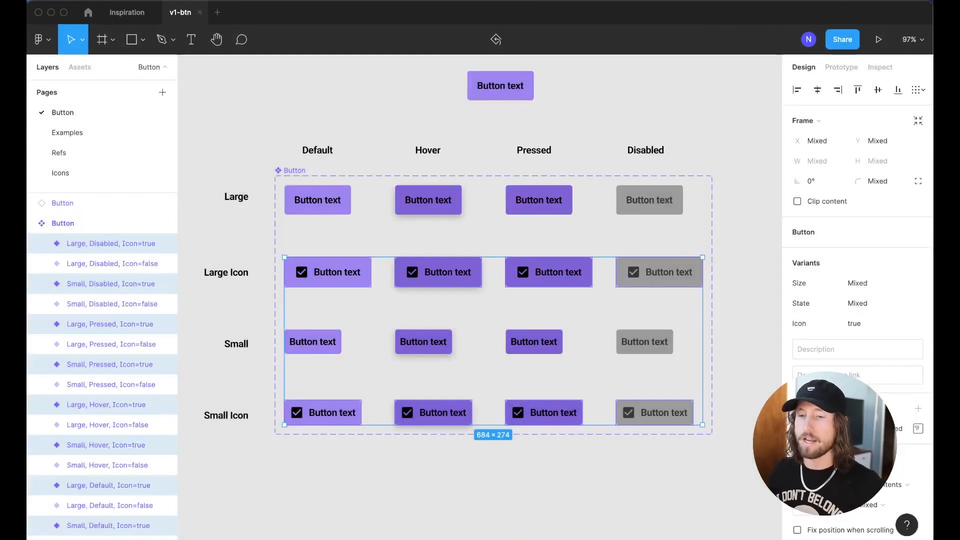
left_click(516, 80)
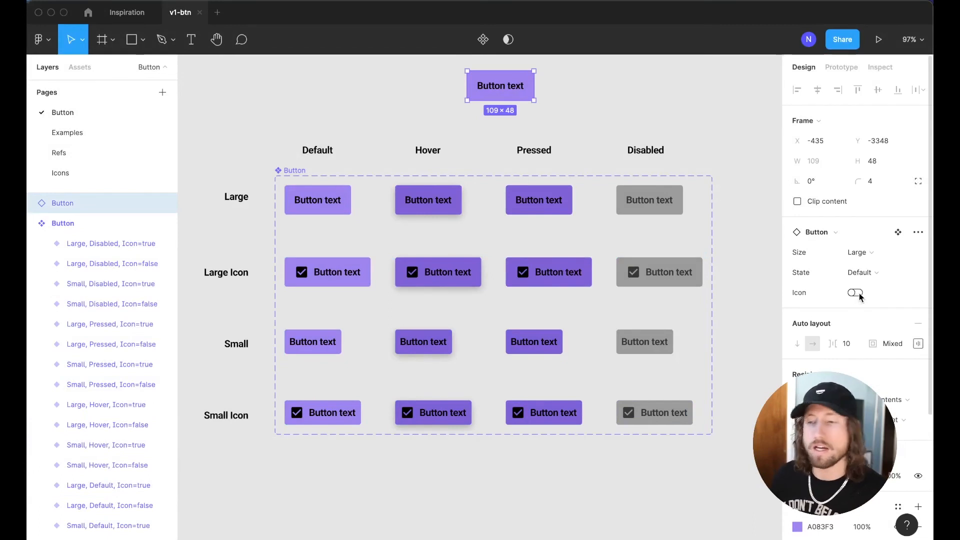
left_click(856, 294)
left_click(855, 294)
scroll(531, 90, "up", 5)
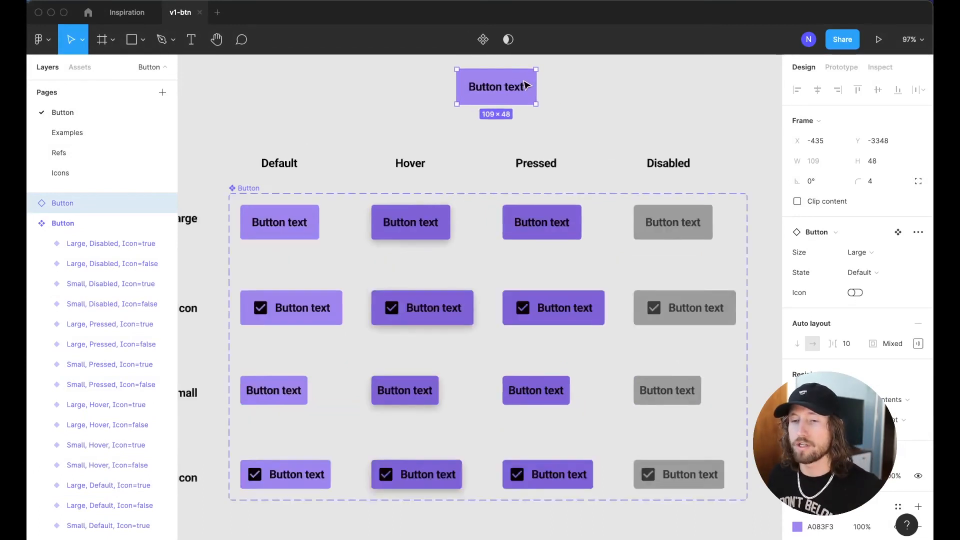
left_click(856, 293)
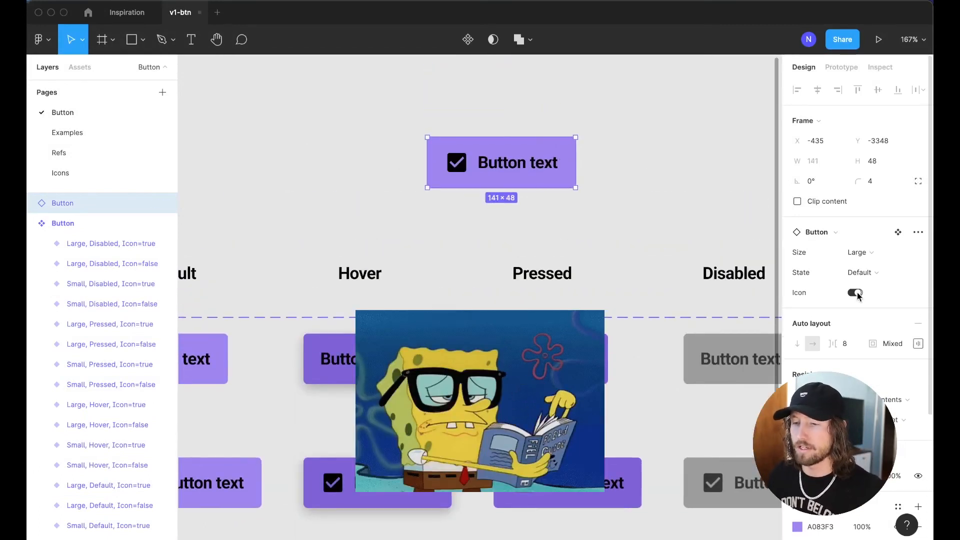
left_click(856, 293)
left_click(869, 257)
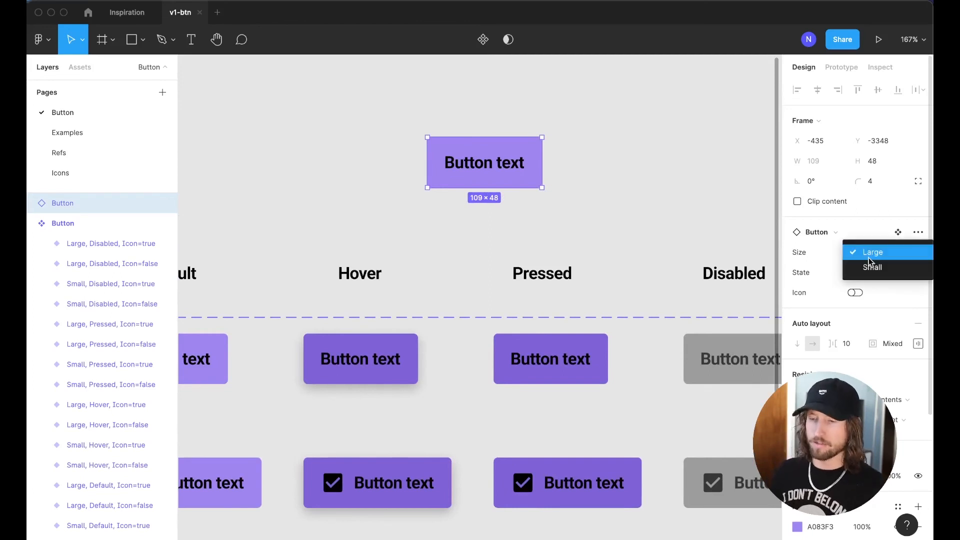
left_click(868, 257)
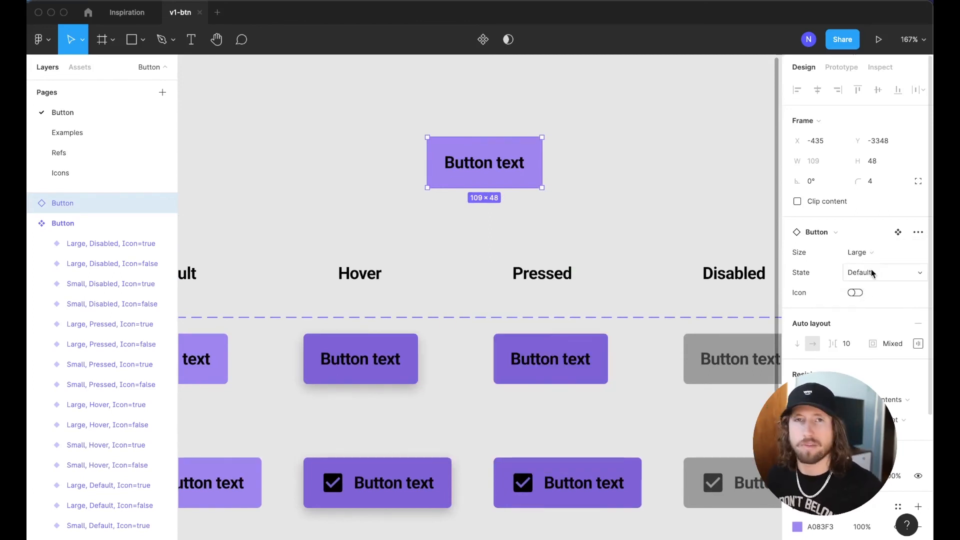
left_click(871, 272)
left_click(870, 272)
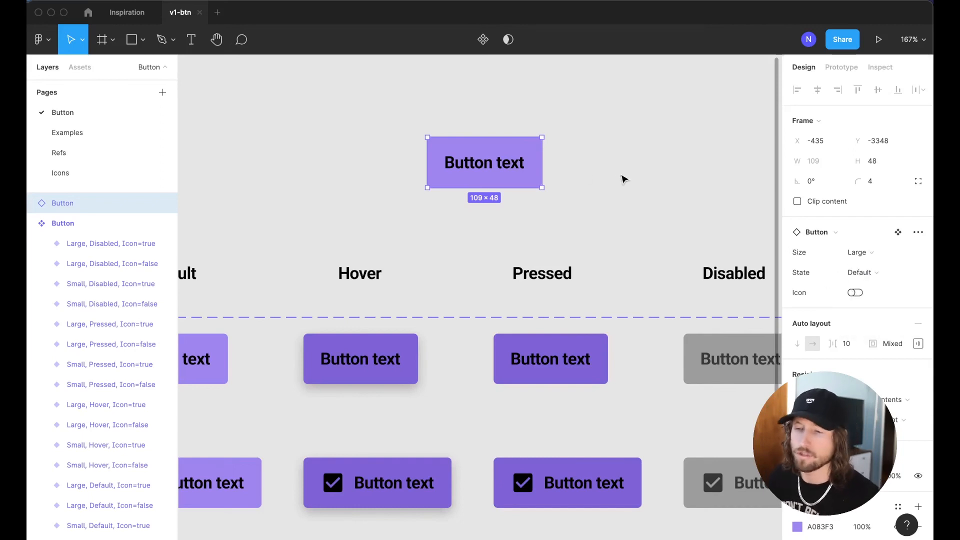
scroll(624, 179, "down", 1)
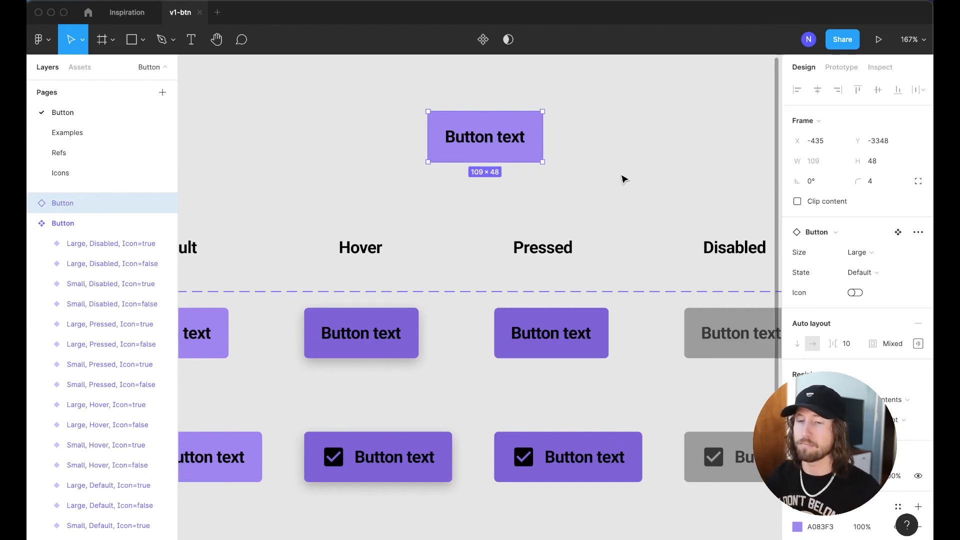
left_click(654, 178)
scroll(592, 167, "down", 4)
scroll(592, 167, "up", 1)
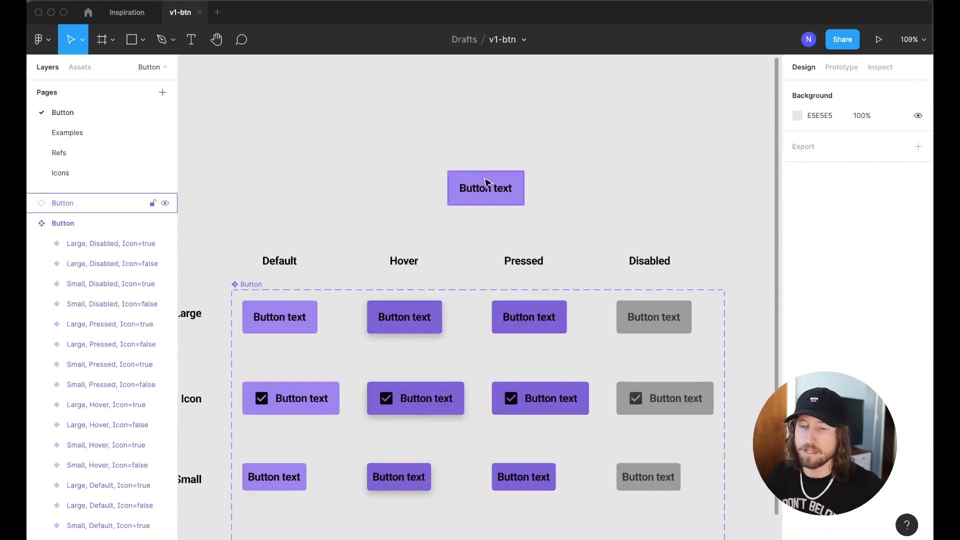
left_click(487, 184)
scroll(520, 107, "down", 2)
scroll(548, 178, "up", 3)
scroll(529, 180, "up", 4)
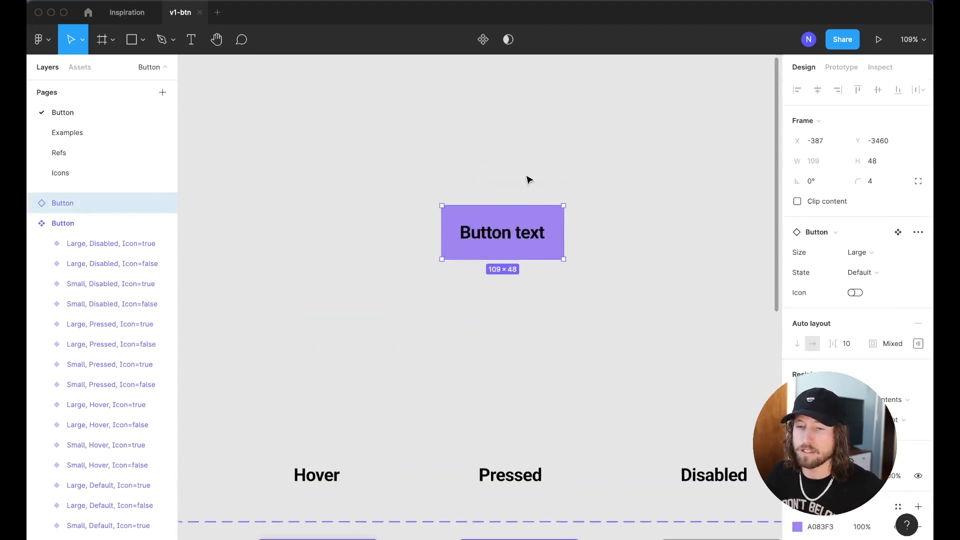
left_click(859, 252)
left_click(877, 270)
left_click(877, 272)
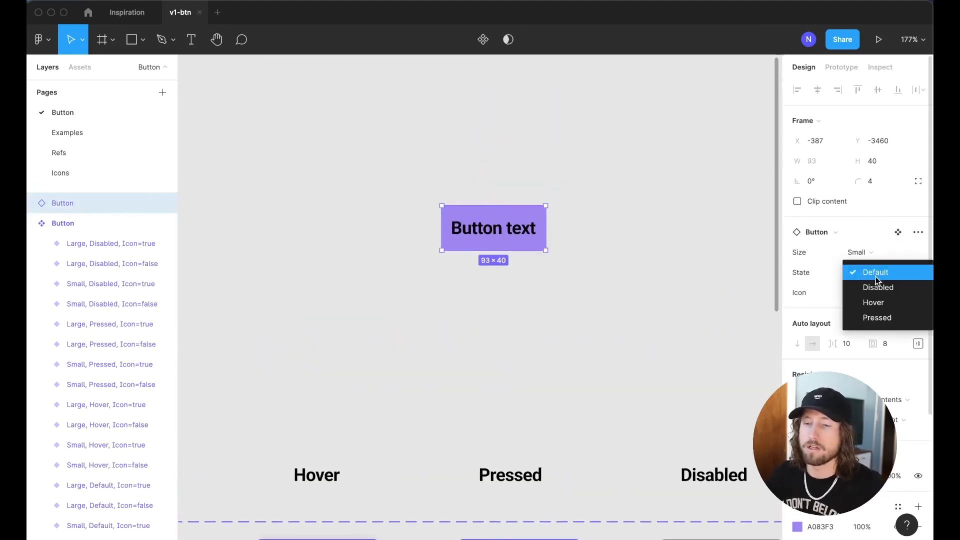
left_click(876, 301)
left_click(854, 293)
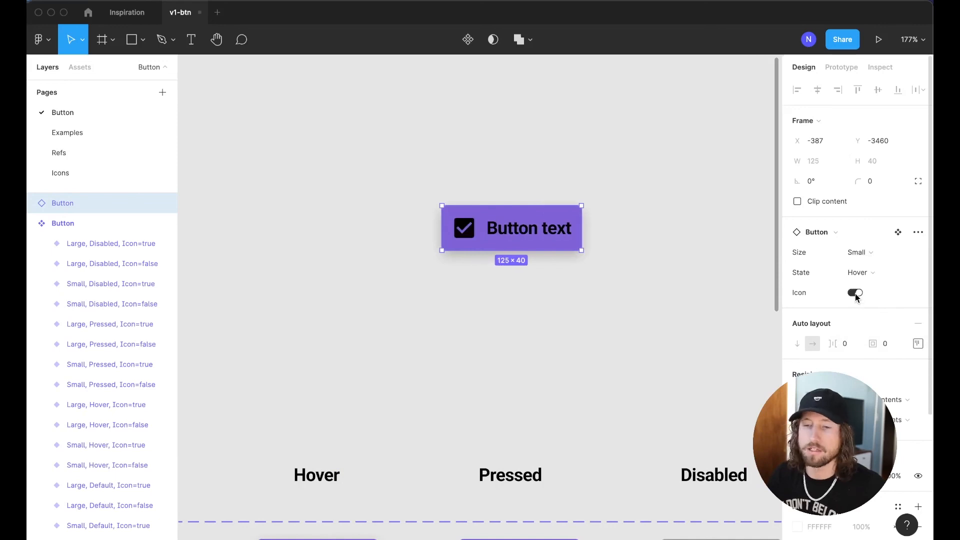
left_click(855, 293)
left_click(874, 270)
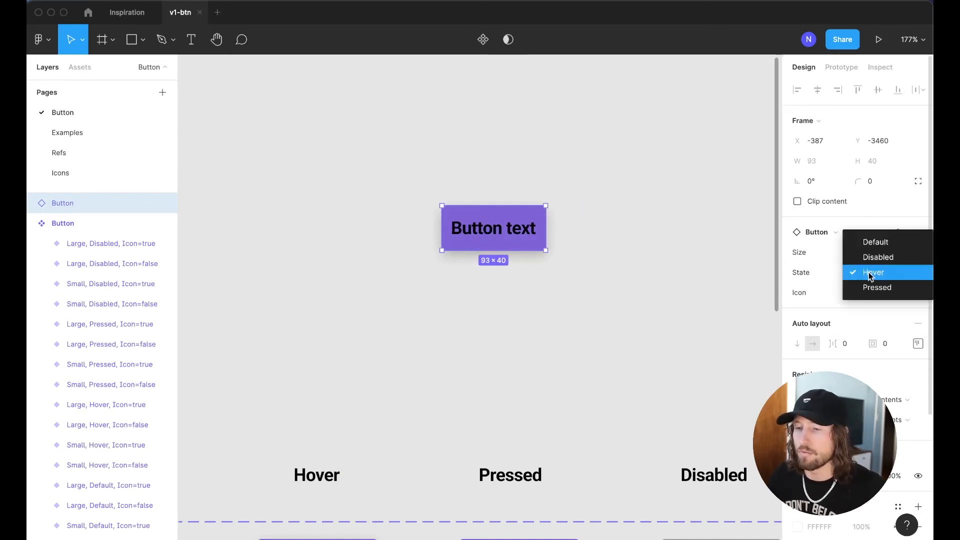
left_click(874, 243)
left_click(869, 254)
left_click(870, 238)
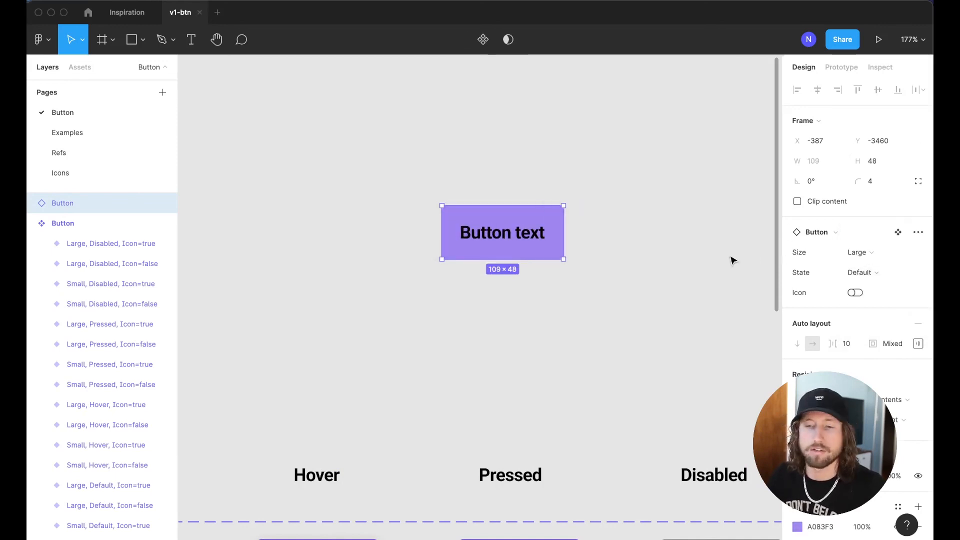
left_click(731, 260)
key("shift+1")
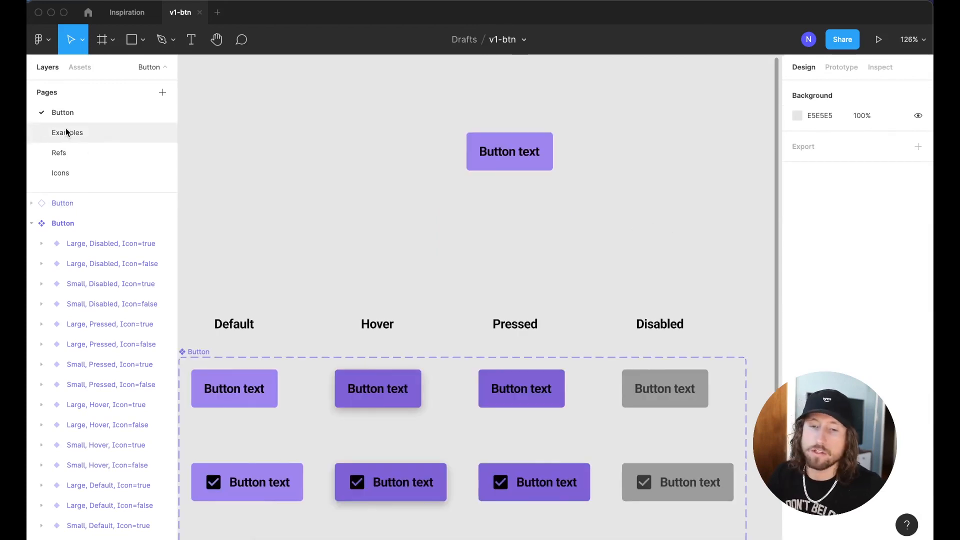
Switch to the Examples page, hide the UI and browse the Buttons reference designs
left_click(83, 132)
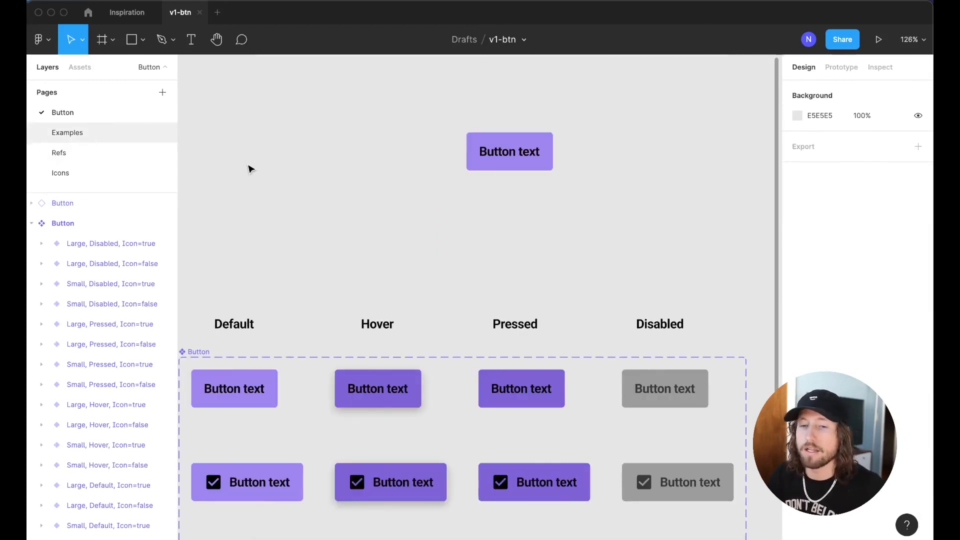
scroll(347, 202, "up", 2)
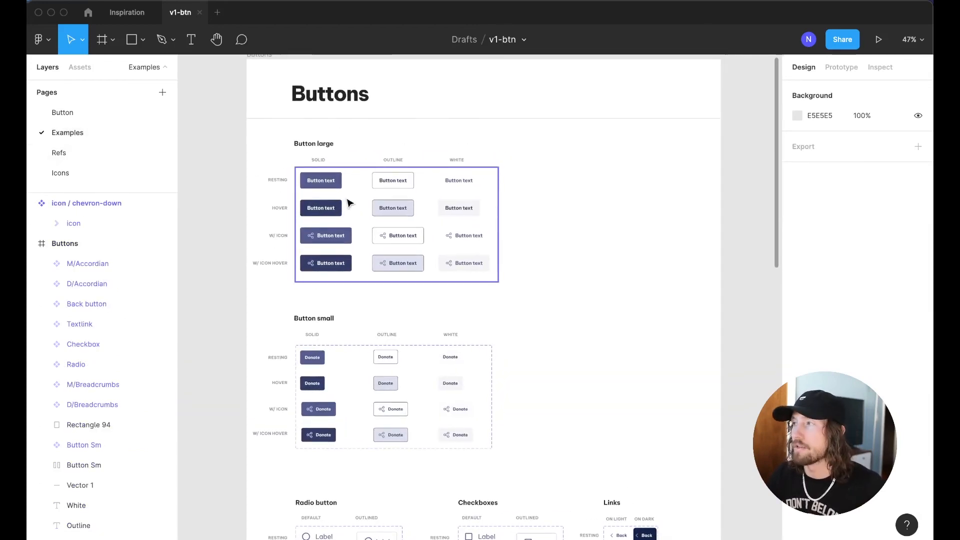
key("super+backslash")
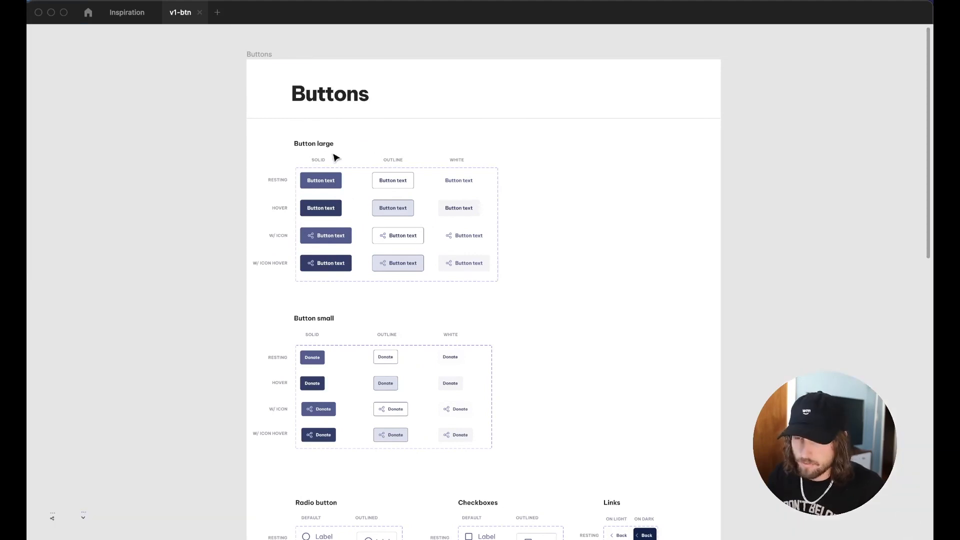
scroll(335, 158, "up", 2)
scroll(335, 158, "up", 5)
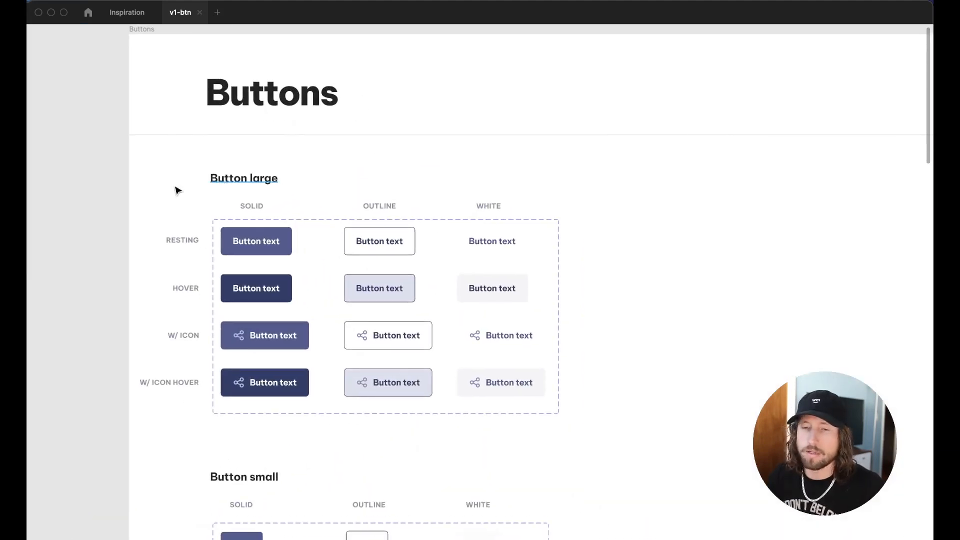
scroll(98, 222, "down", 3)
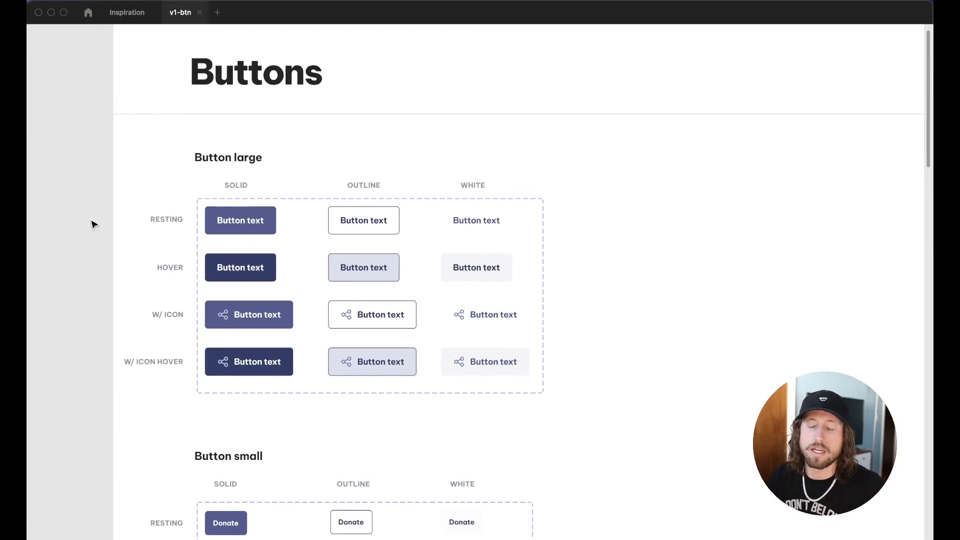
scroll(95, 223, "up", 2)
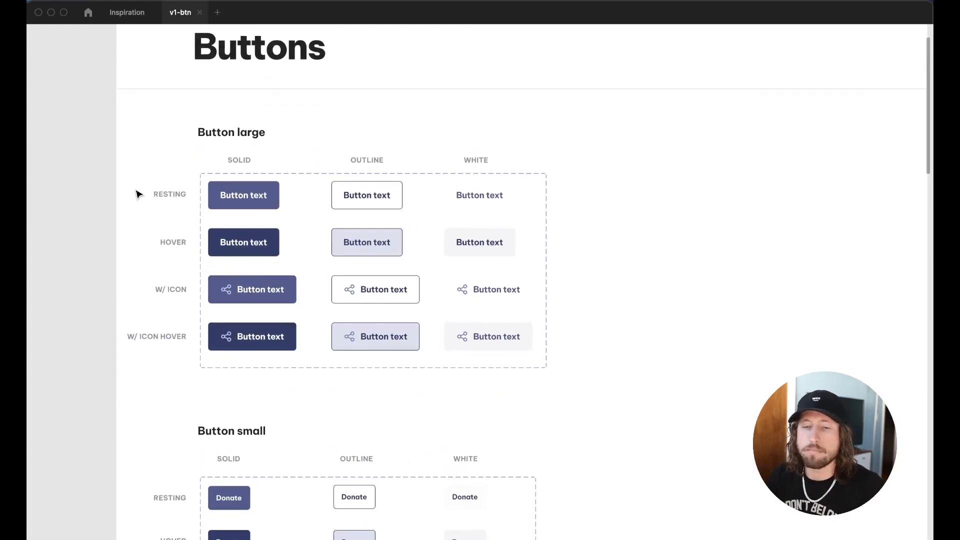
scroll(140, 193, "down", 3)
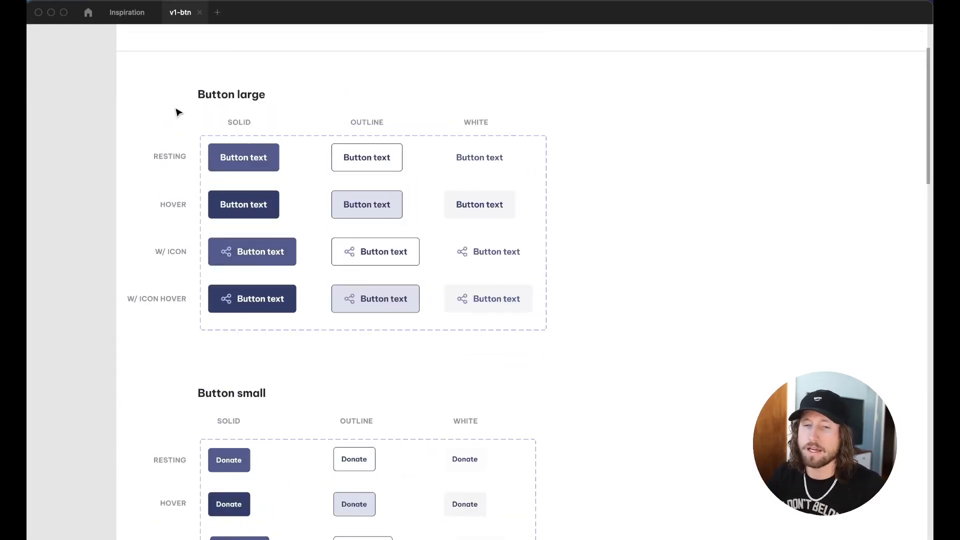
scroll(289, 282, "down", 8)
scroll(425, 285, "down", 2)
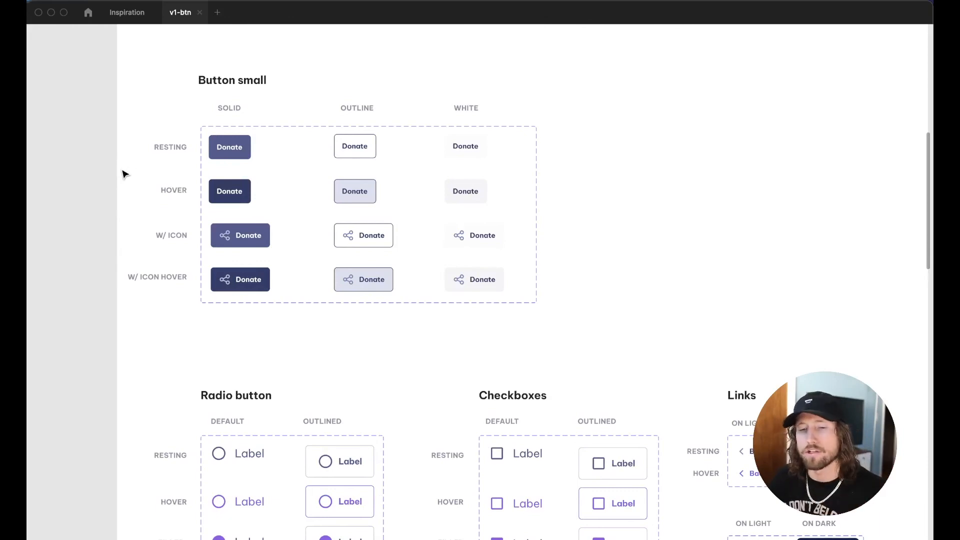
scroll(122, 170, "down", 9)
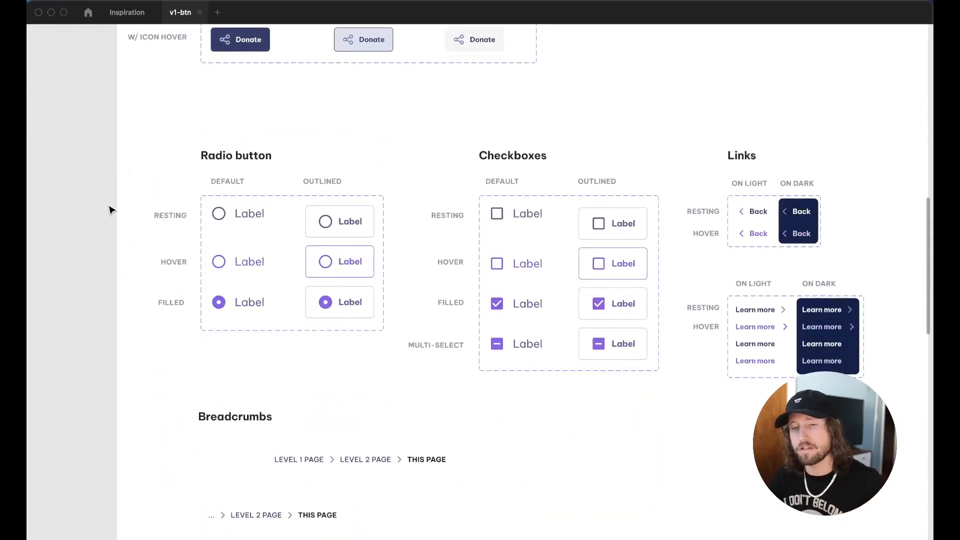
scroll(110, 208, "up", 3)
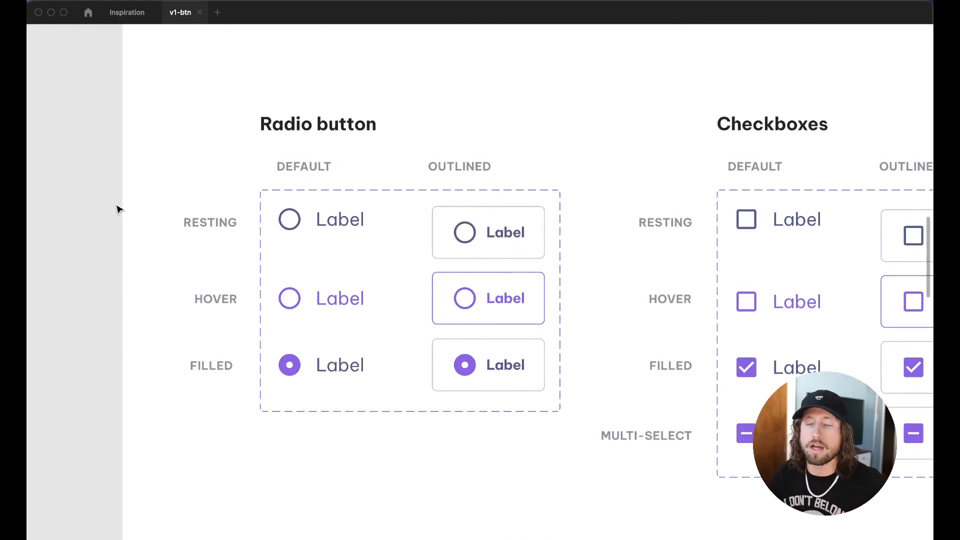
scroll(137, 208, "right", 5)
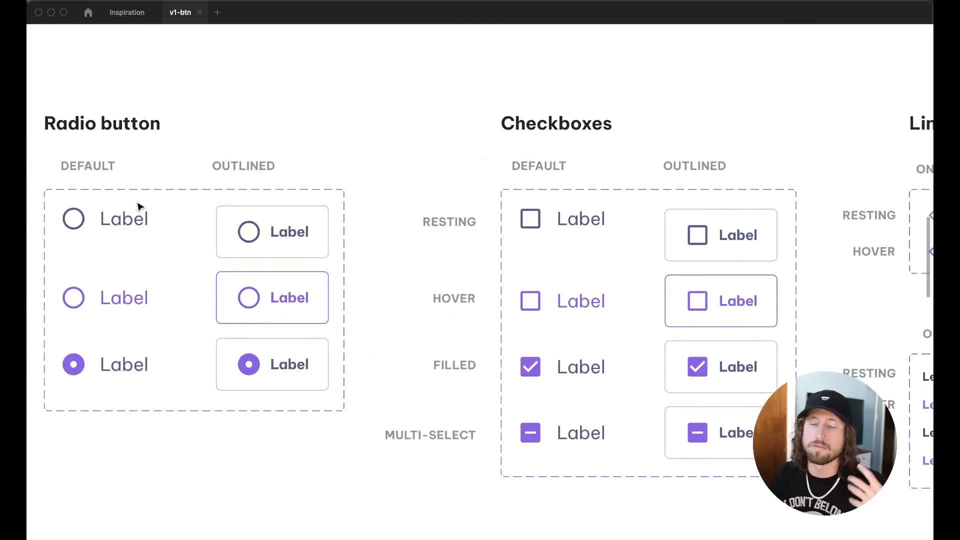
scroll(138, 203, "left", 1)
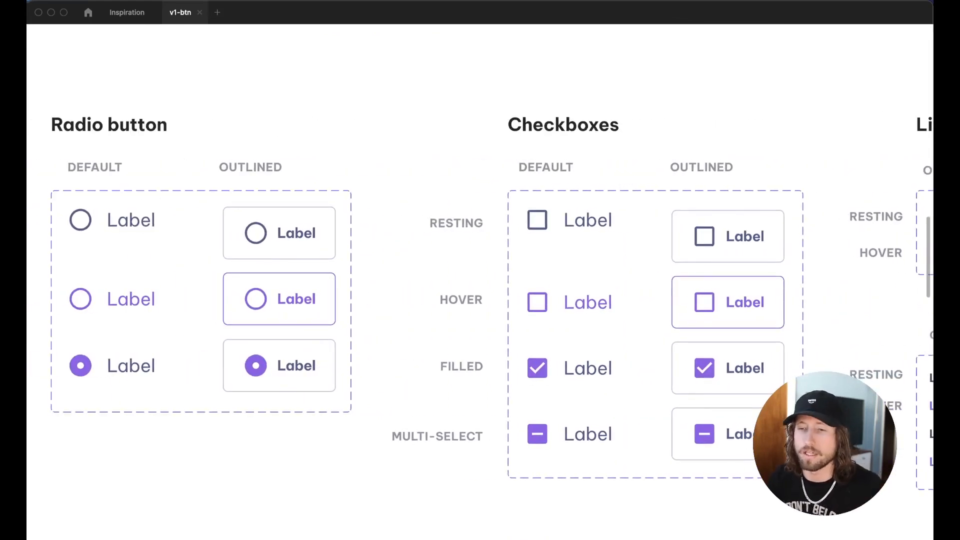